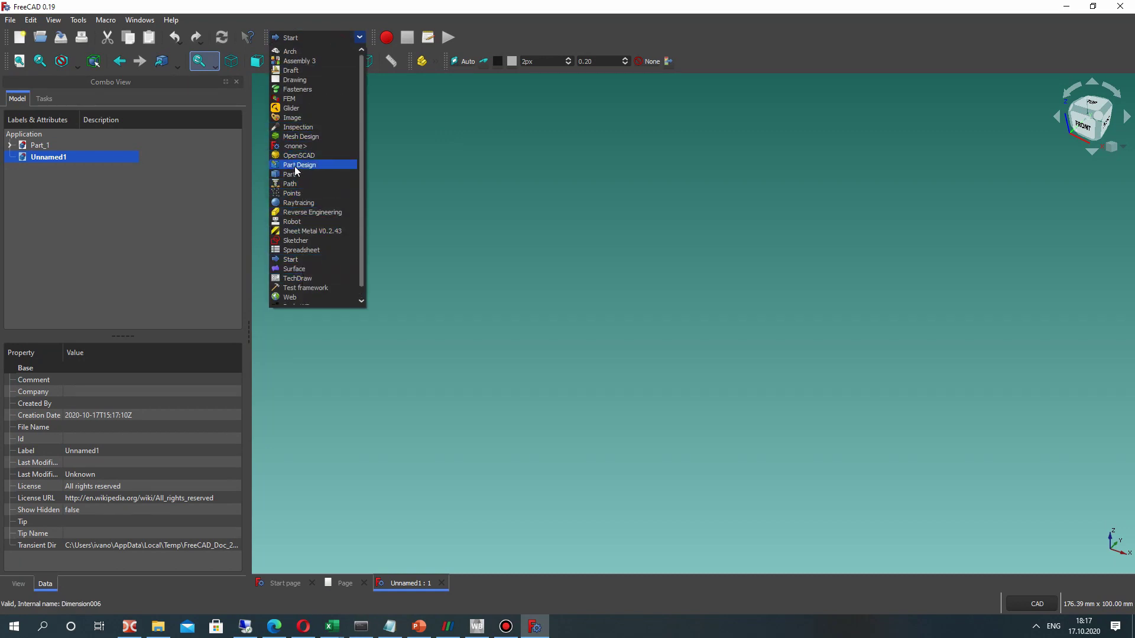
Switch to Part Design and add a new Body to Unnamed1, checking its Origin axes and planes.
click(296, 165)
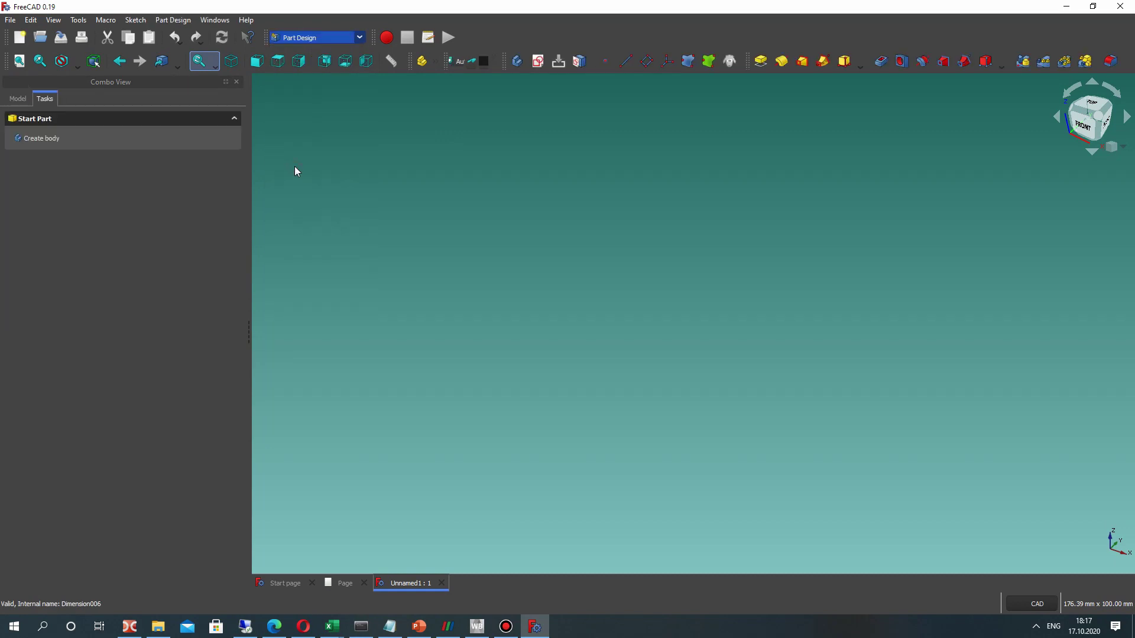
click(31, 140)
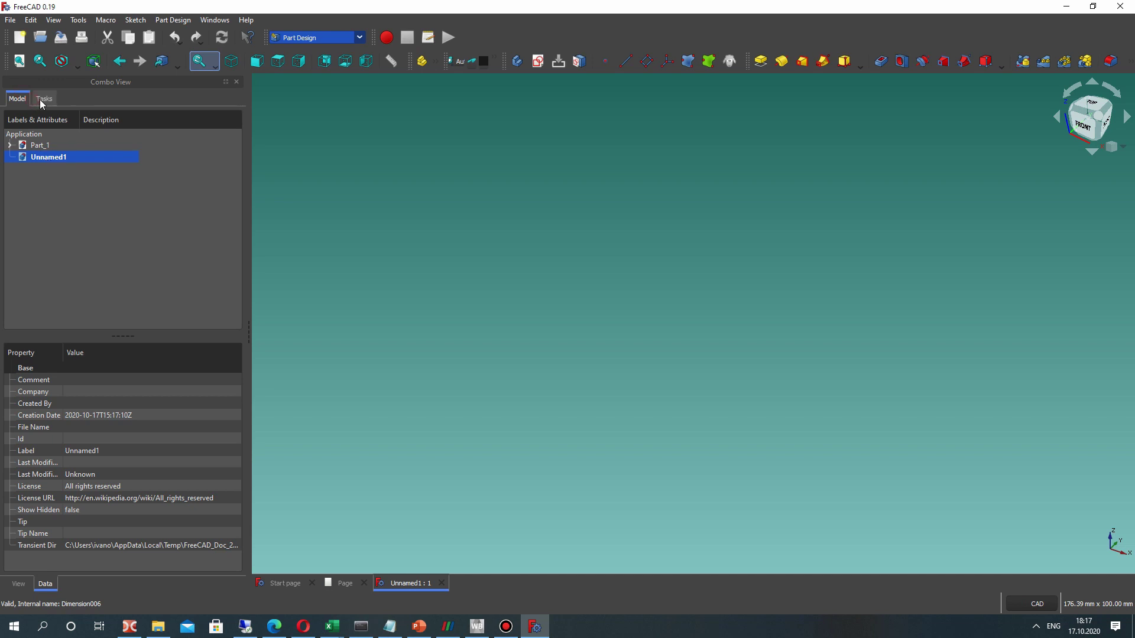
click(516, 62)
double_click(27, 181)
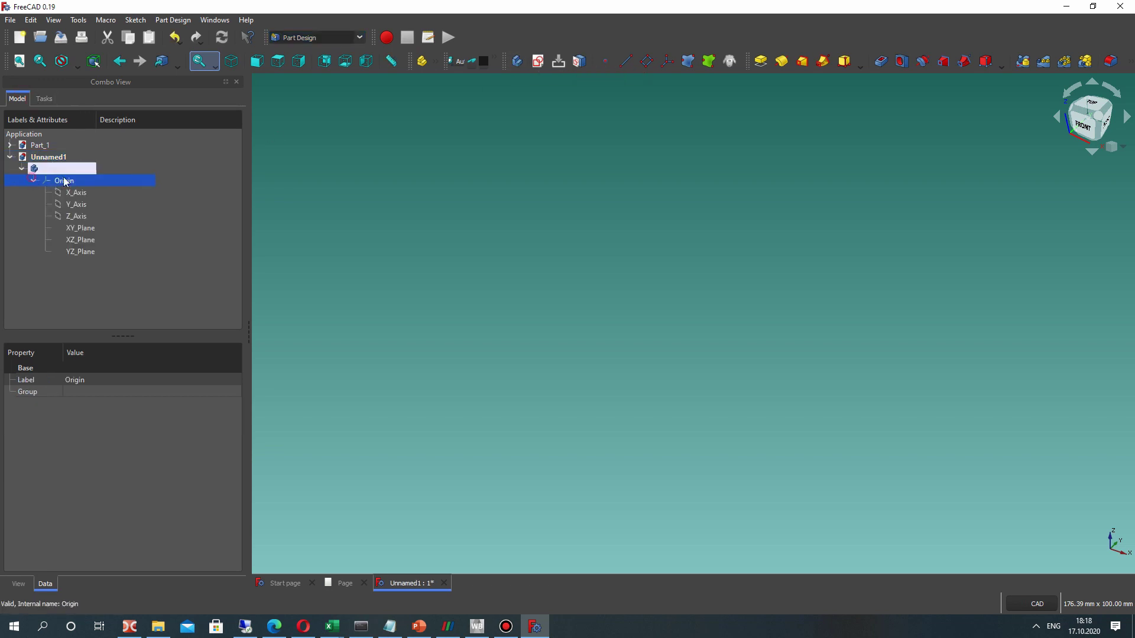
click(34, 182)
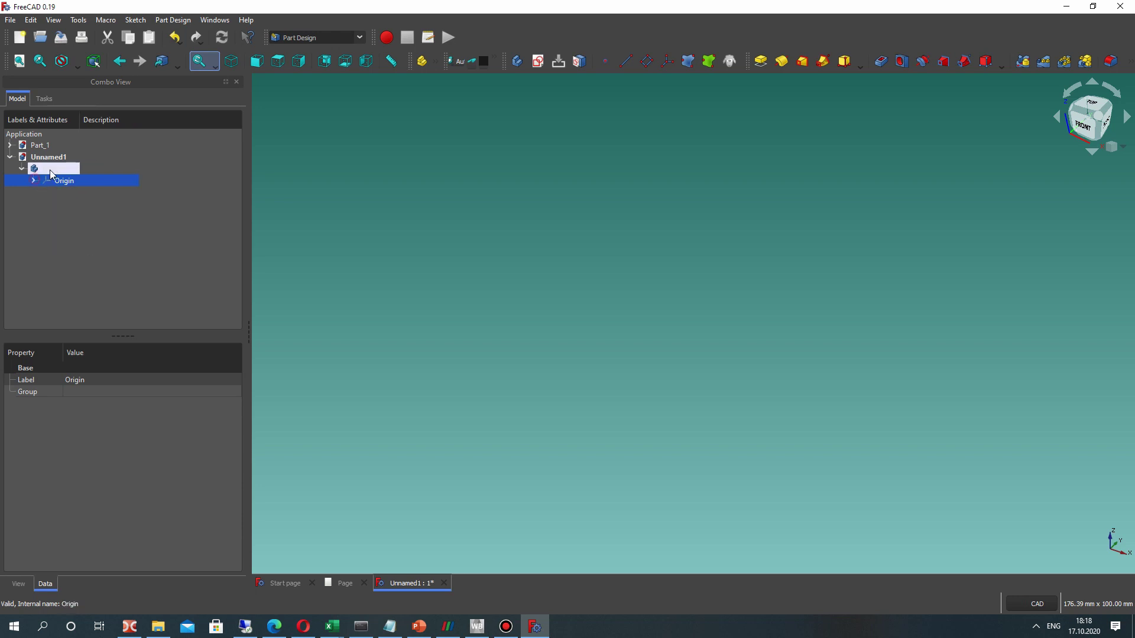
click(511, 235)
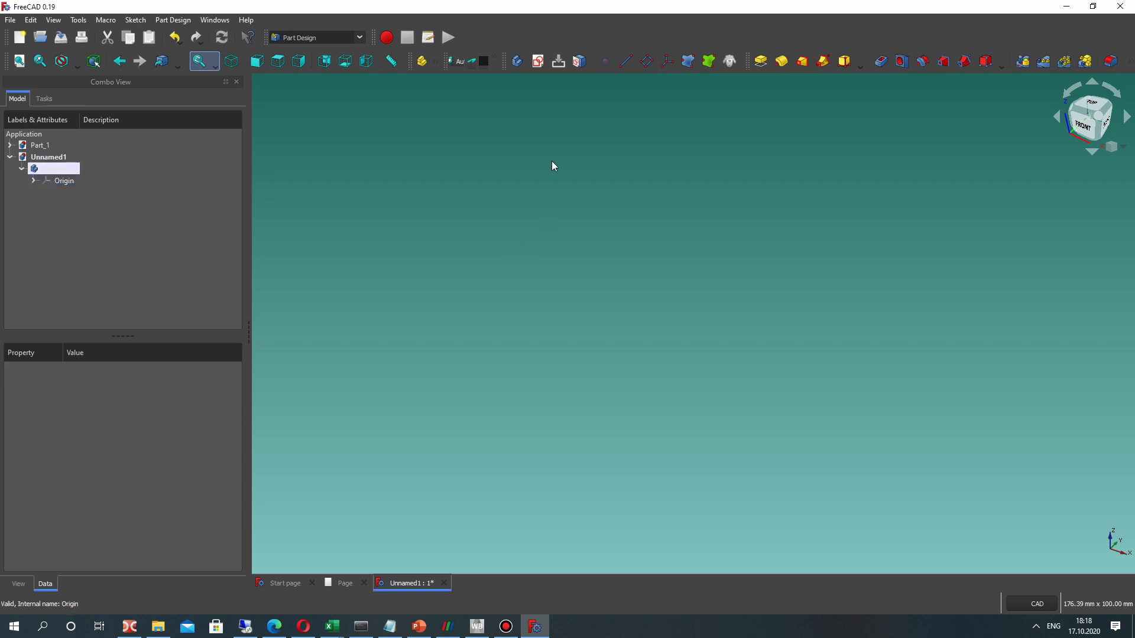
Create a new sketch on the body's XY_Plane.
click(538, 64)
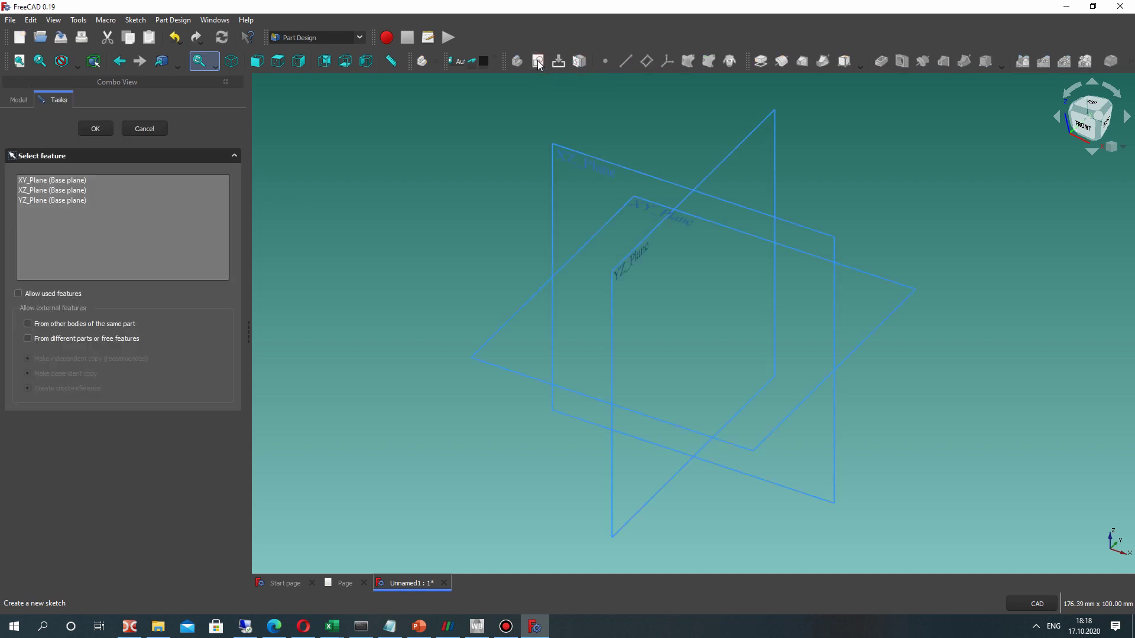
click(648, 207)
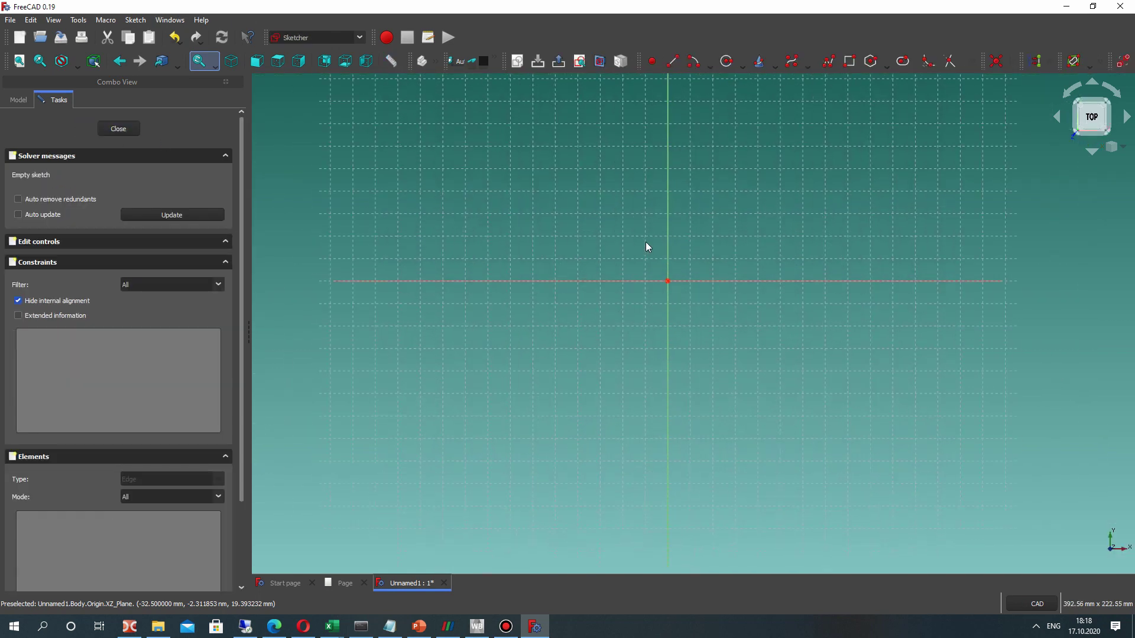
click(885, 63)
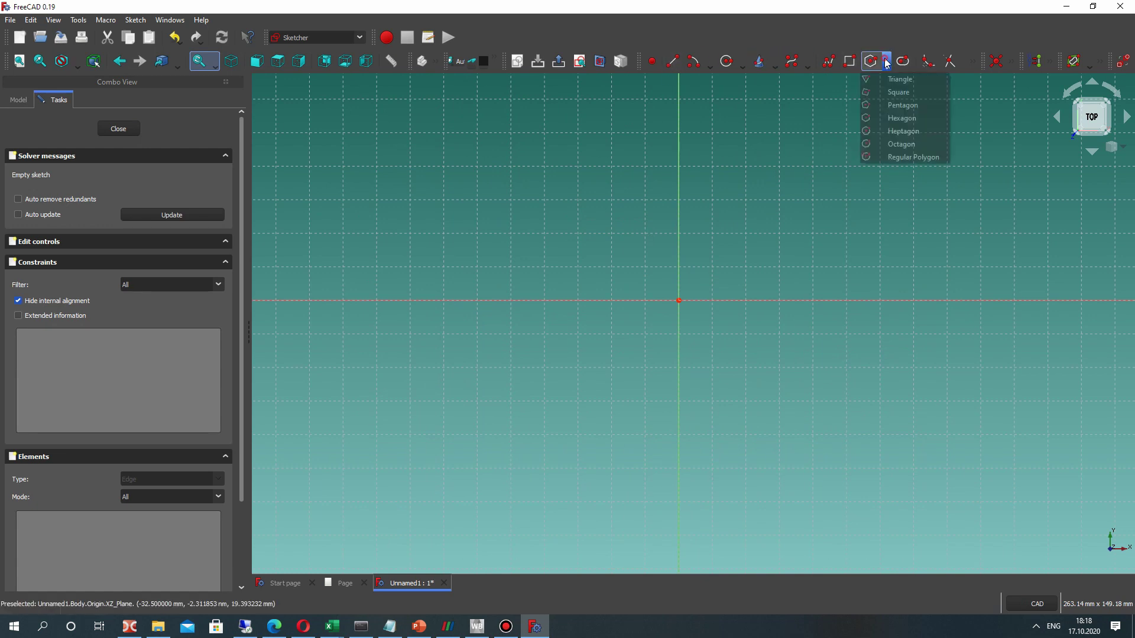
Draw a regular hexagon centred on the sketch origin.
click(896, 119)
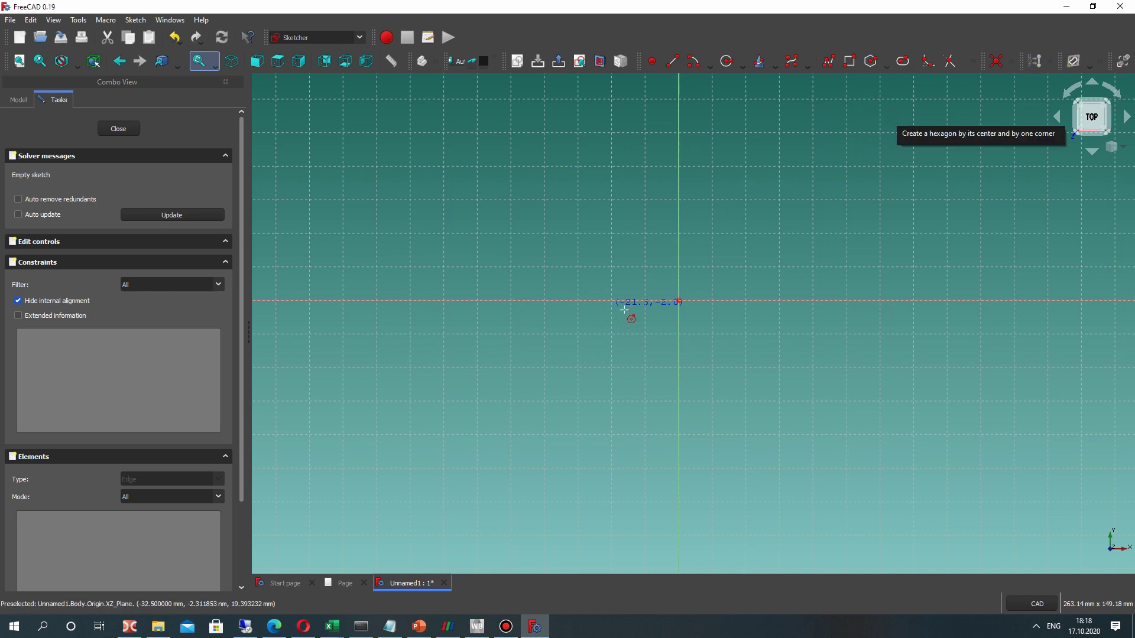
click(678, 301)
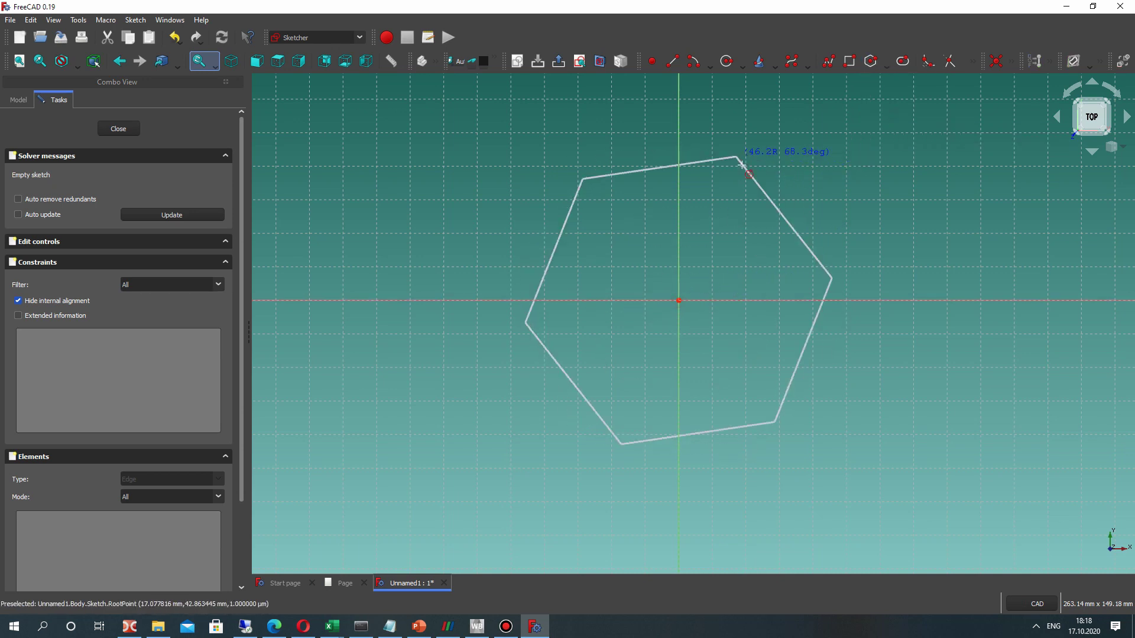
click(717, 230)
scroll(703, 232, up, 2)
right_click(703, 233)
drag(733, 212, 741, 243)
Constrain the hexagon's top edge horizontal and shrink it by its corner.
click(713, 243)
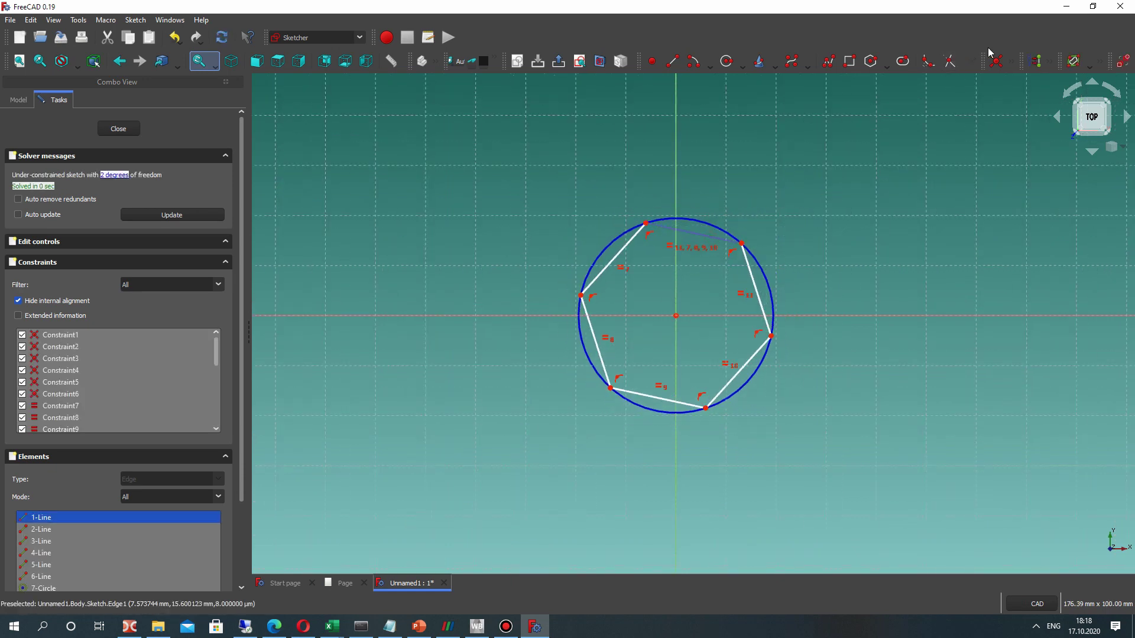
click(1012, 63)
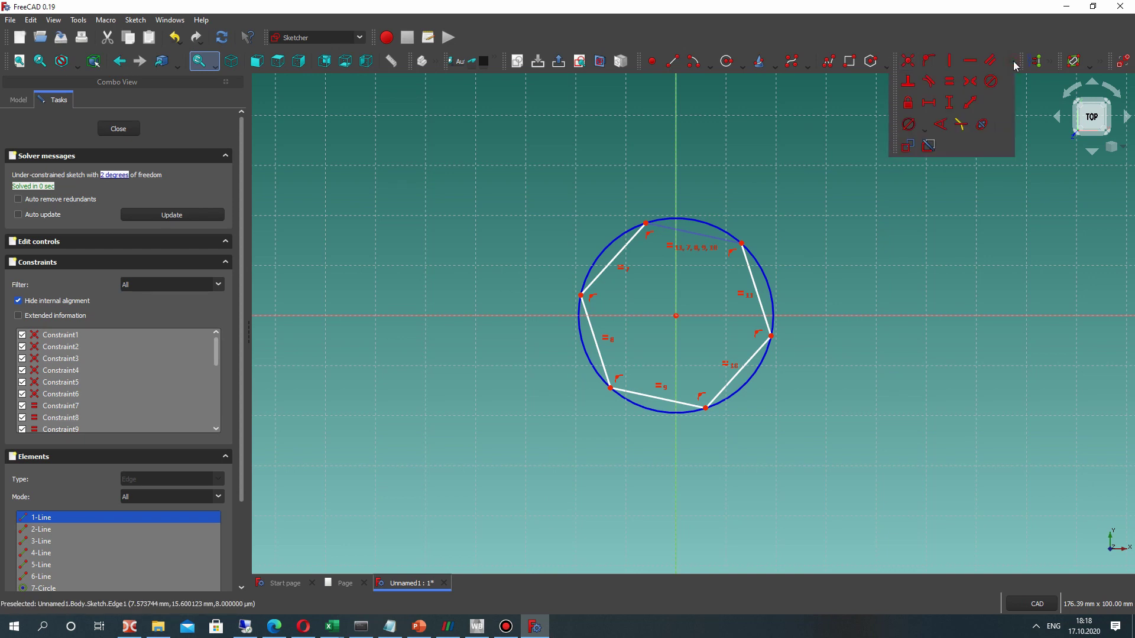
click(969, 61)
mouse_move(724, 232)
mouse_down()
mouse_move(743, 215)
mouse_move(720, 237)
mouse_up()
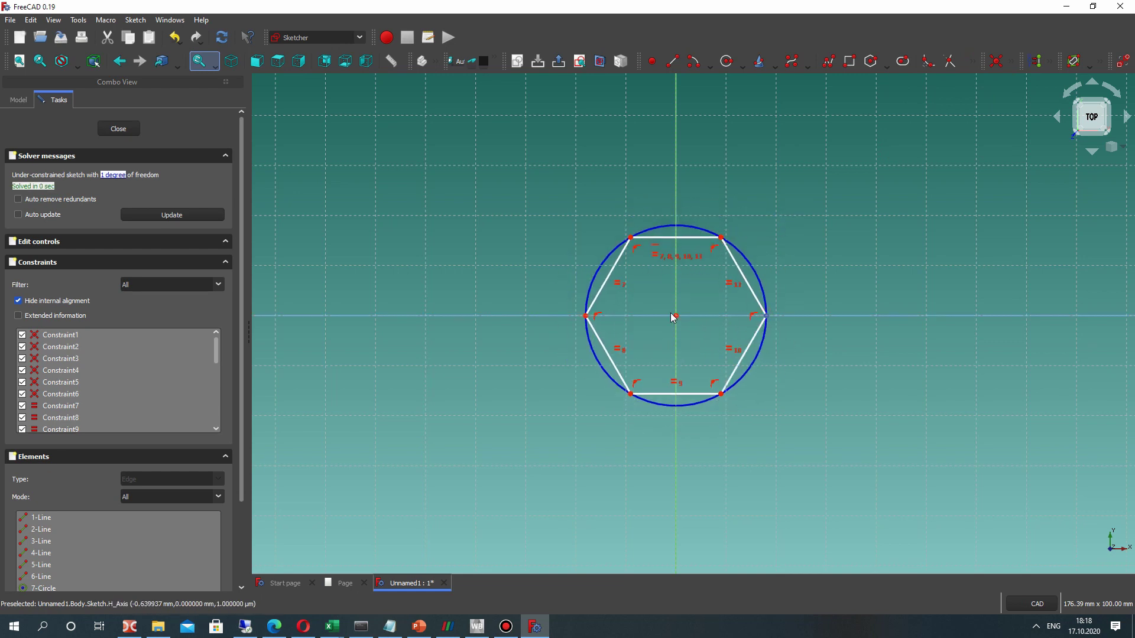
Add a 3 mm horizontal distance from the hexagon centre to its right corner.
click(1011, 62)
click(929, 104)
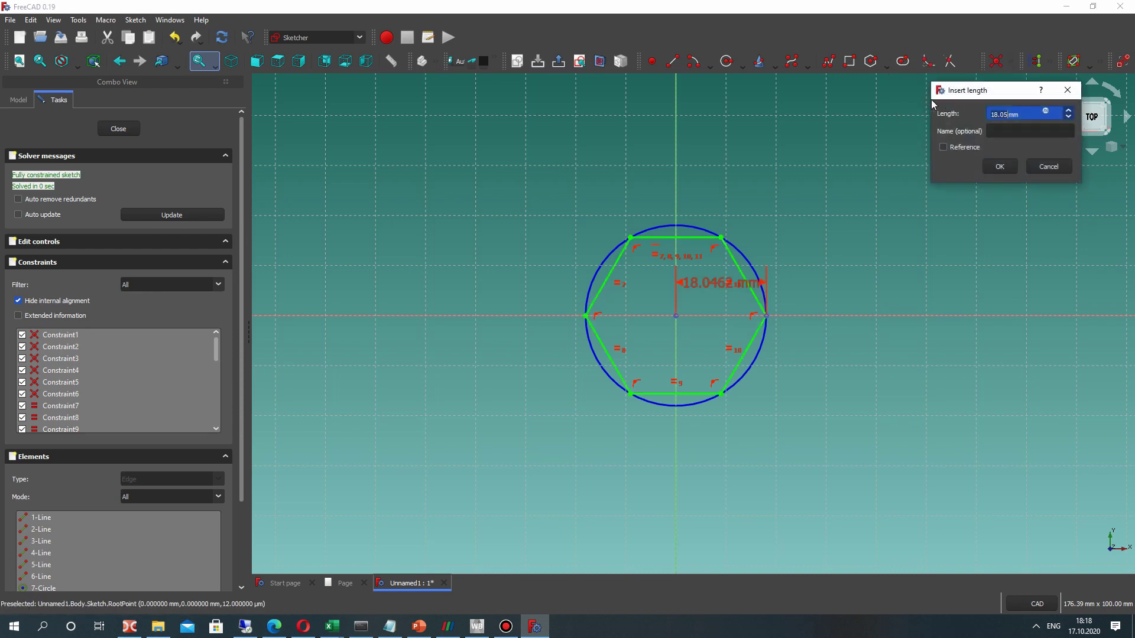
key(Return)
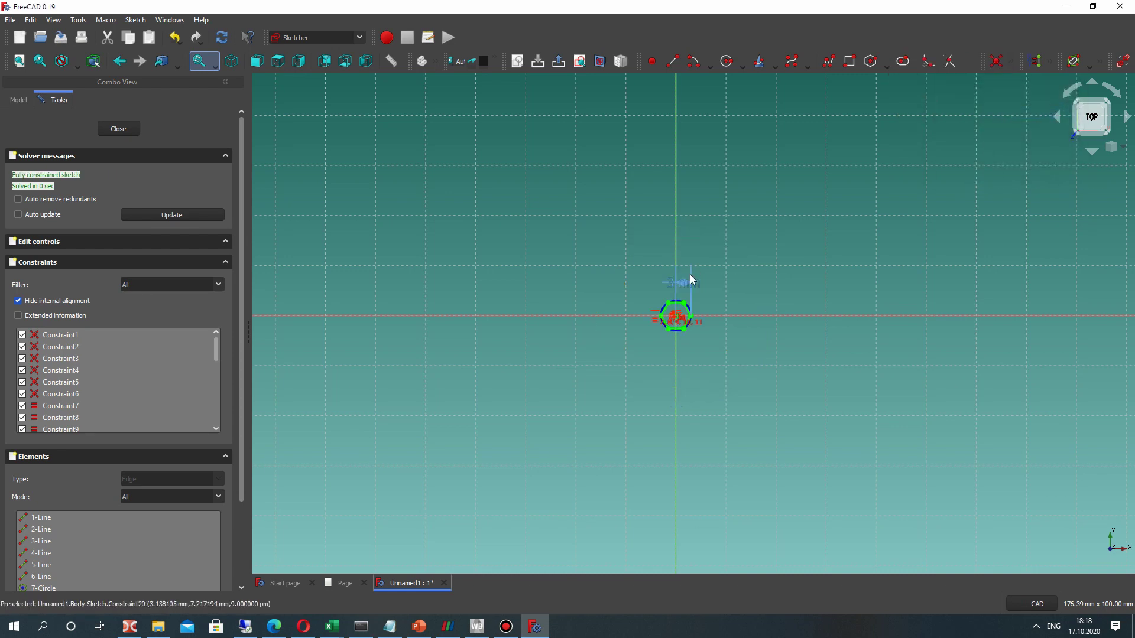
scroll(690, 275, up, 5)
drag(750, 133, 747, 367)
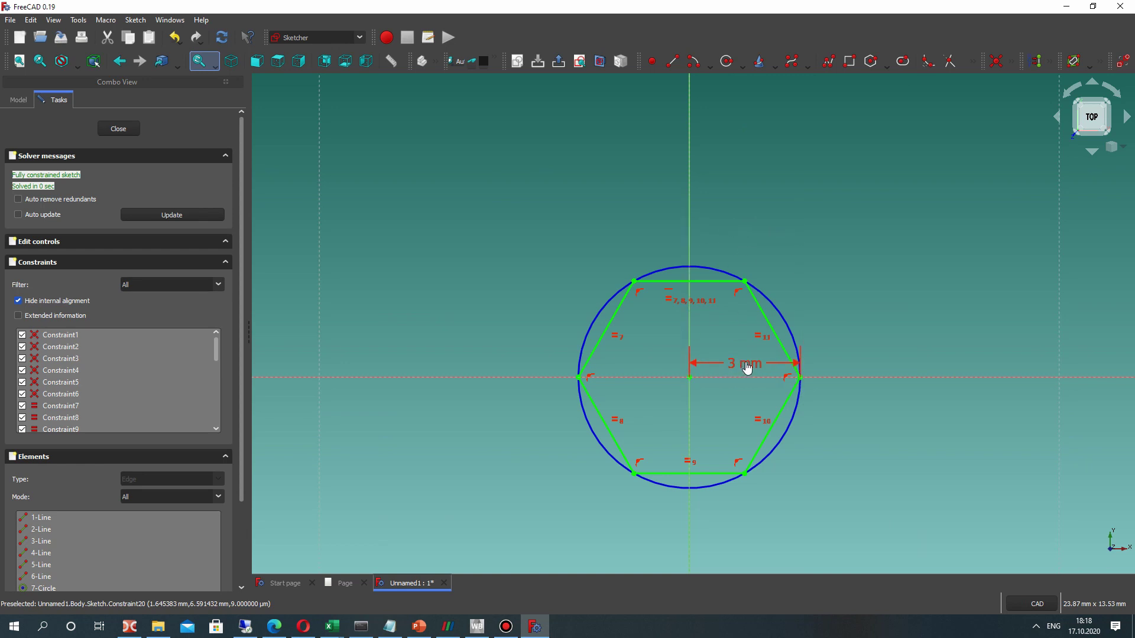
Recentre the view on the hexagon and close the sketch.
scroll(747, 367, up, 3)
scroll(725, 384, down, 1)
middle_drag(907, 275, 952, 208)
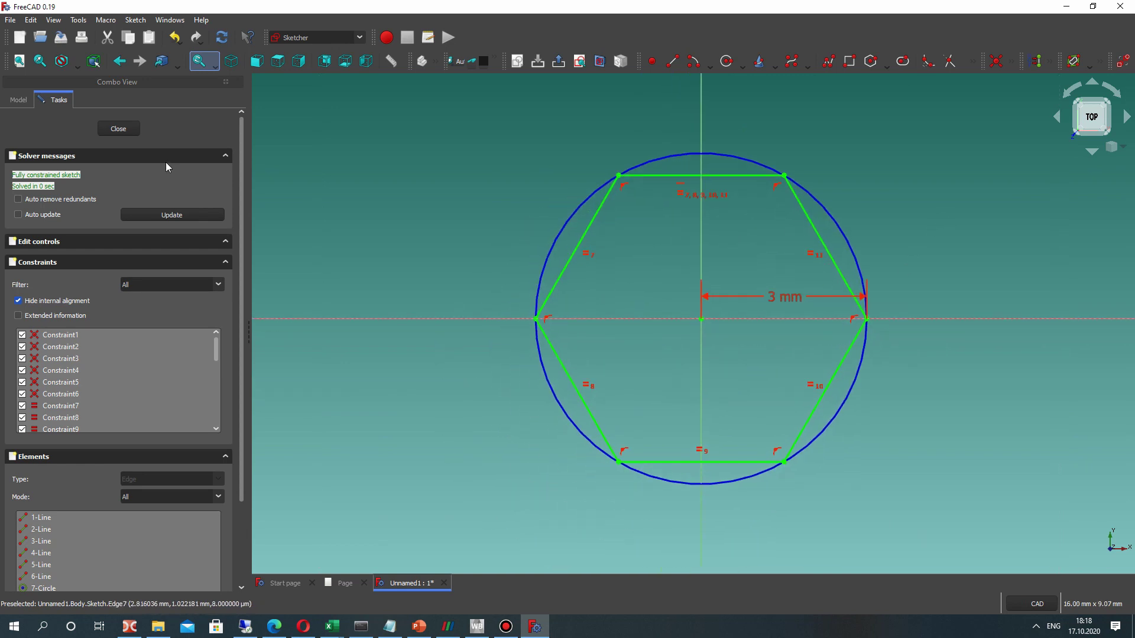
click(118, 129)
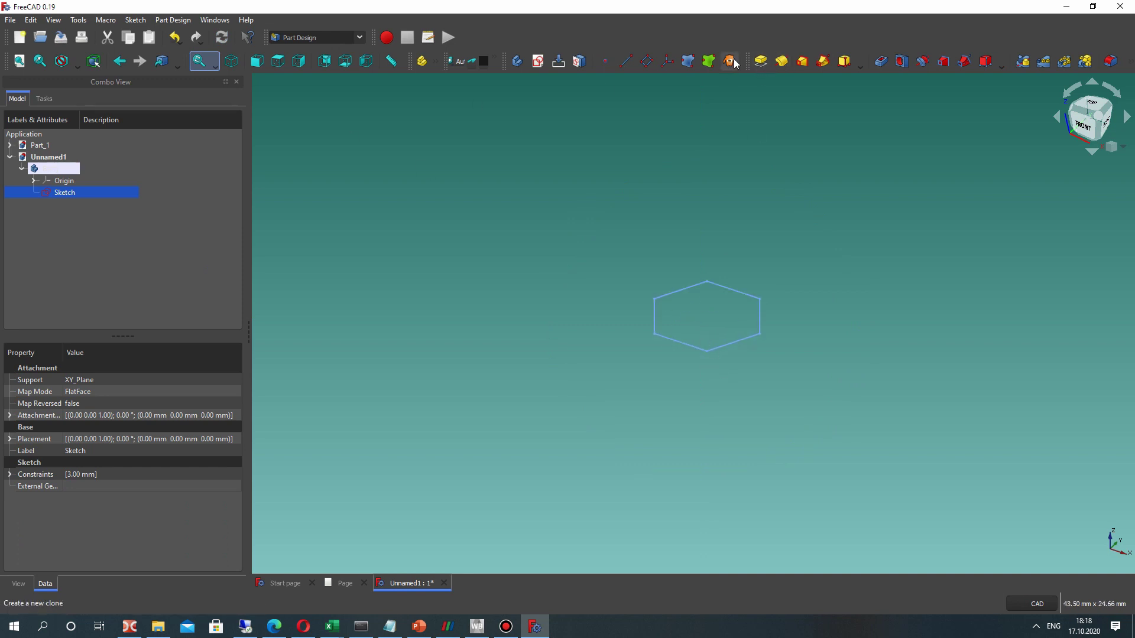
Pad the hexagon sketch 25 mm into a hexagonal prism and orbit it horizontal.
click(762, 68)
middle_drag(552, 304, 549, 355)
click(141, 197)
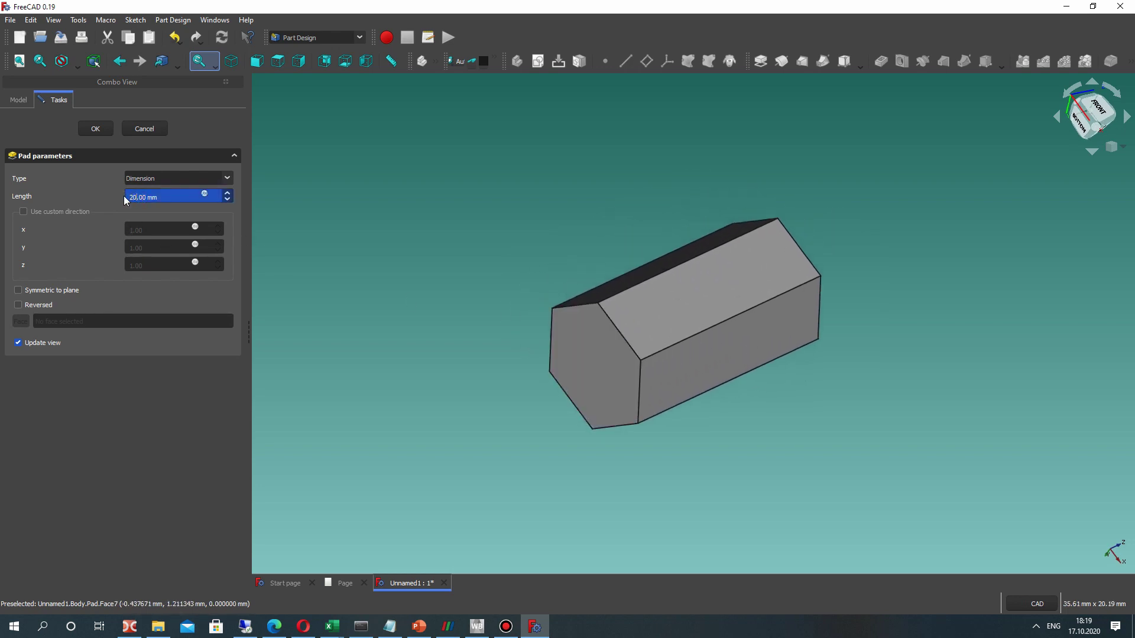
click(96, 128)
middle_drag(630, 203, 658, 391)
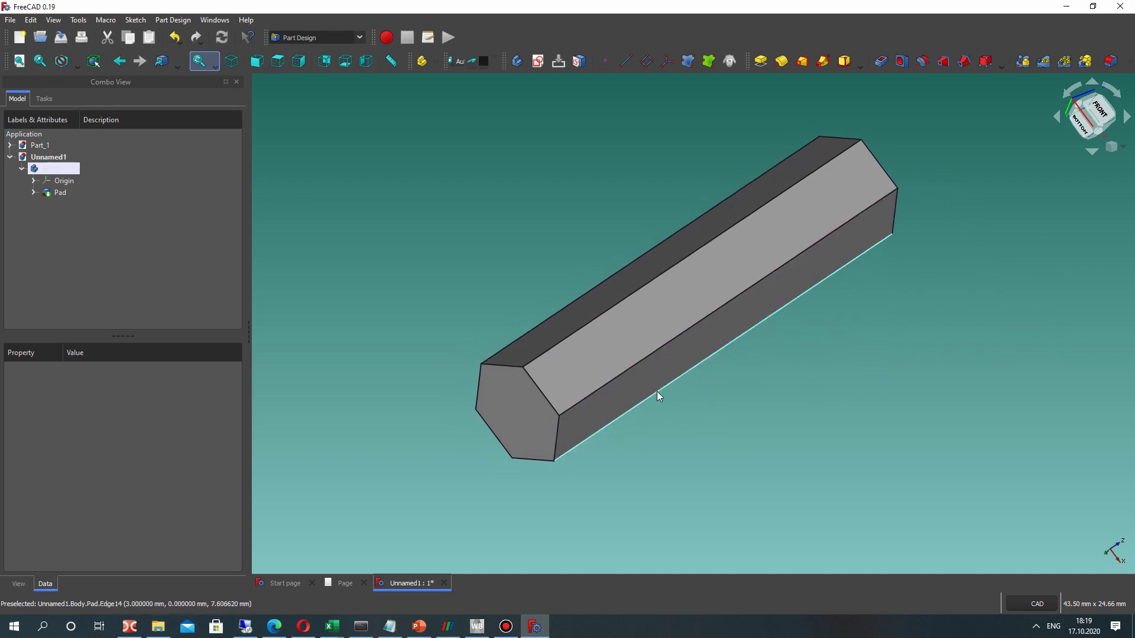
Open a new sketch, Sketch001, on the XZ_Plane with the bar seen side-on.
click(538, 62)
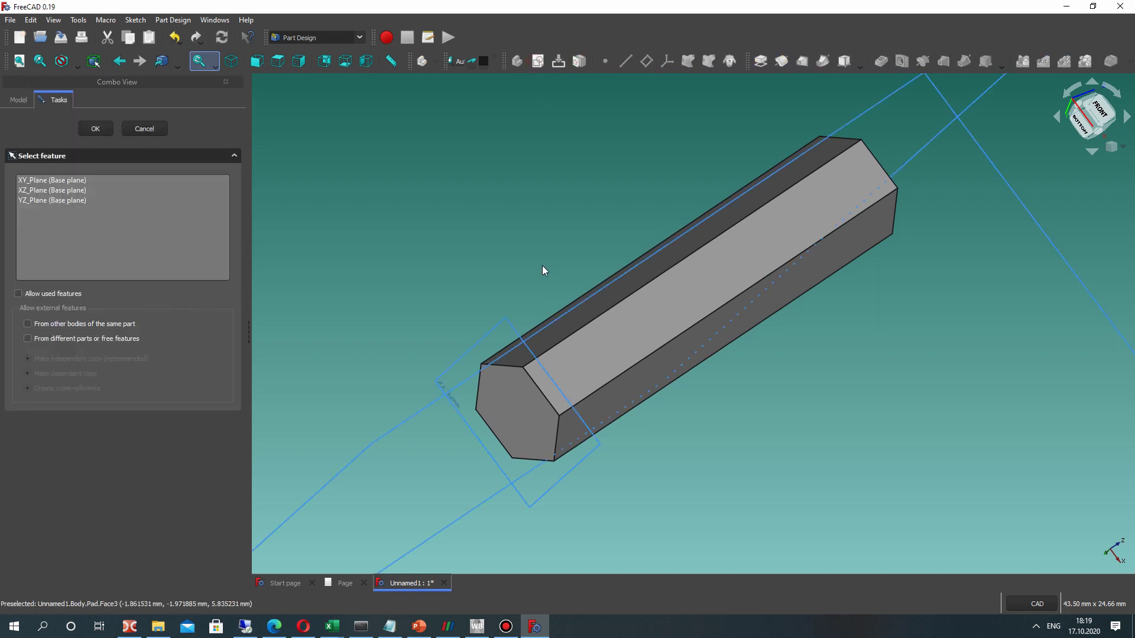
scroll(544, 266, down, 5)
scroll(498, 248, down, 4)
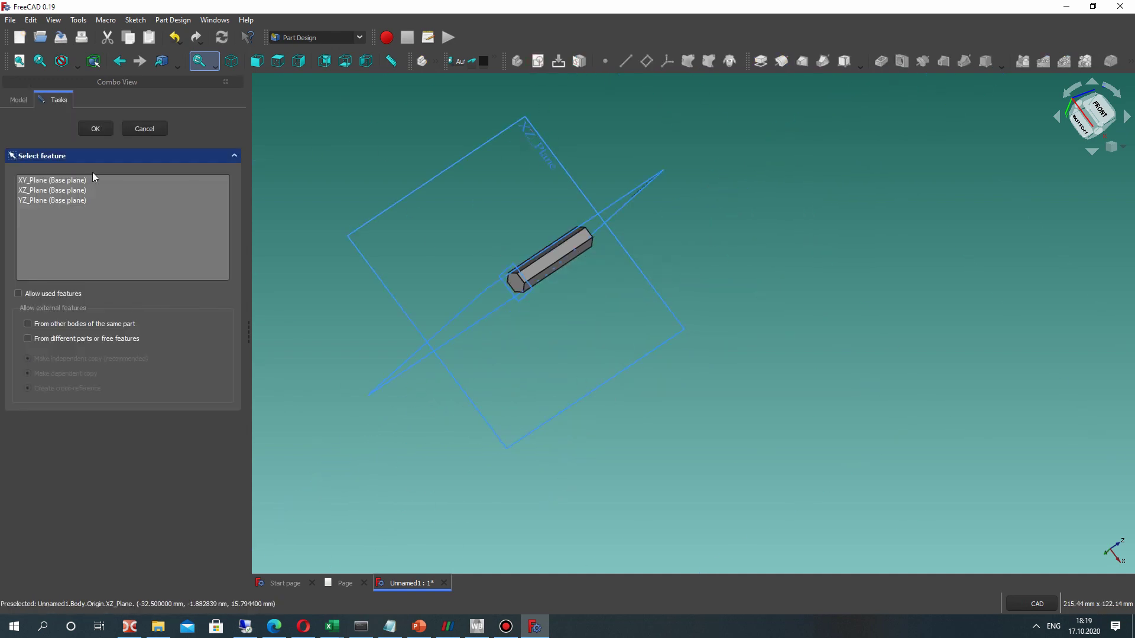
click(41, 190)
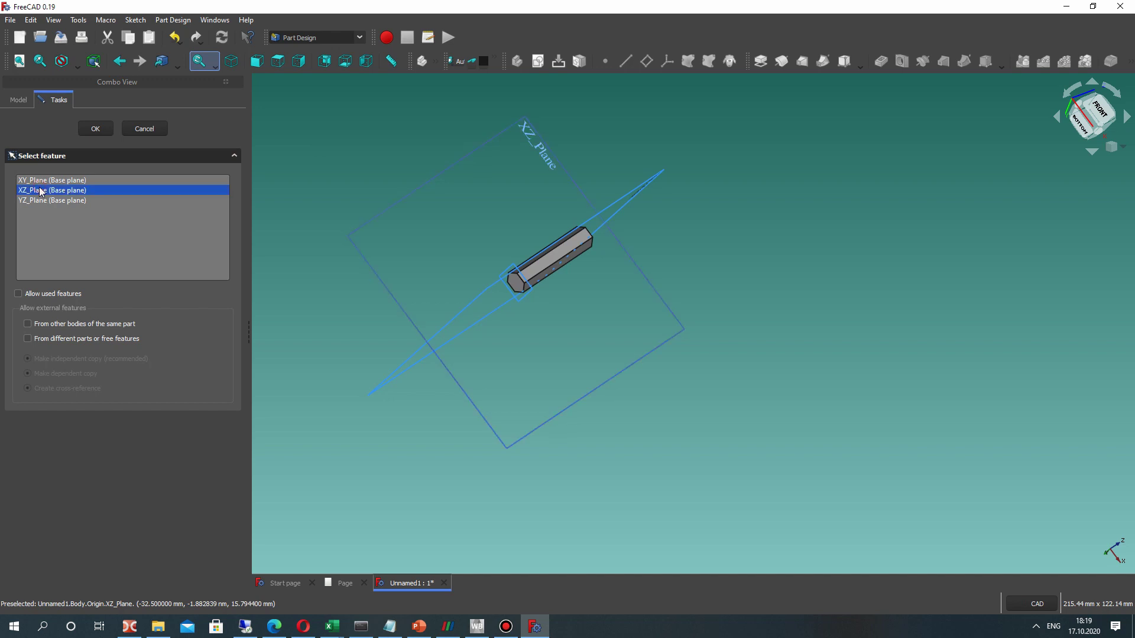
click(88, 129)
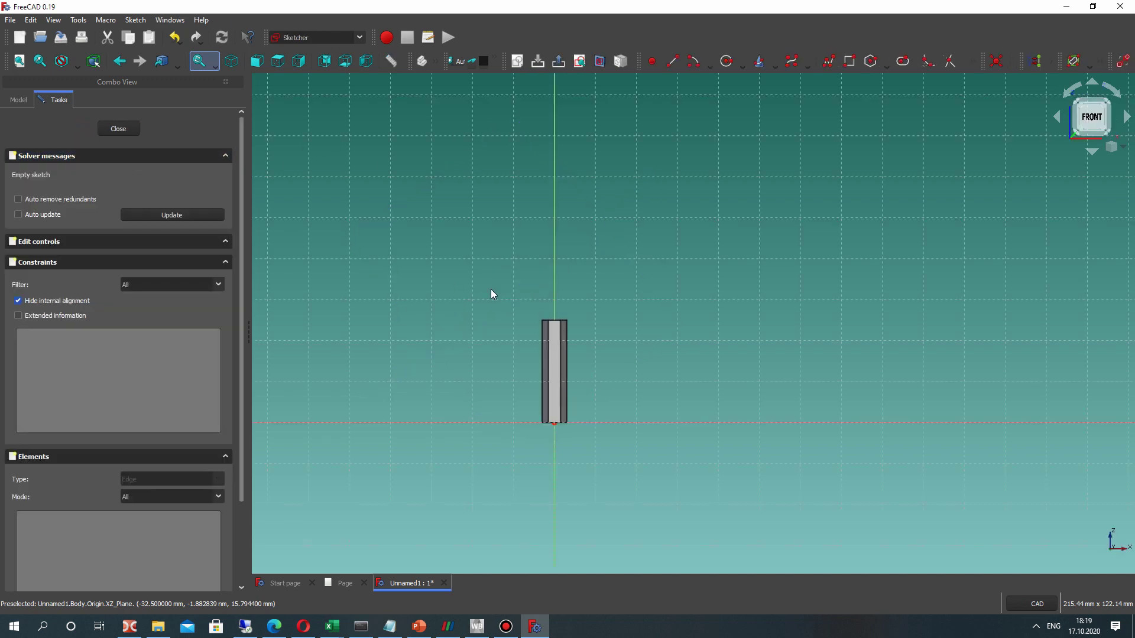
scroll(520, 437, up, 5)
scroll(587, 433, down, 4)
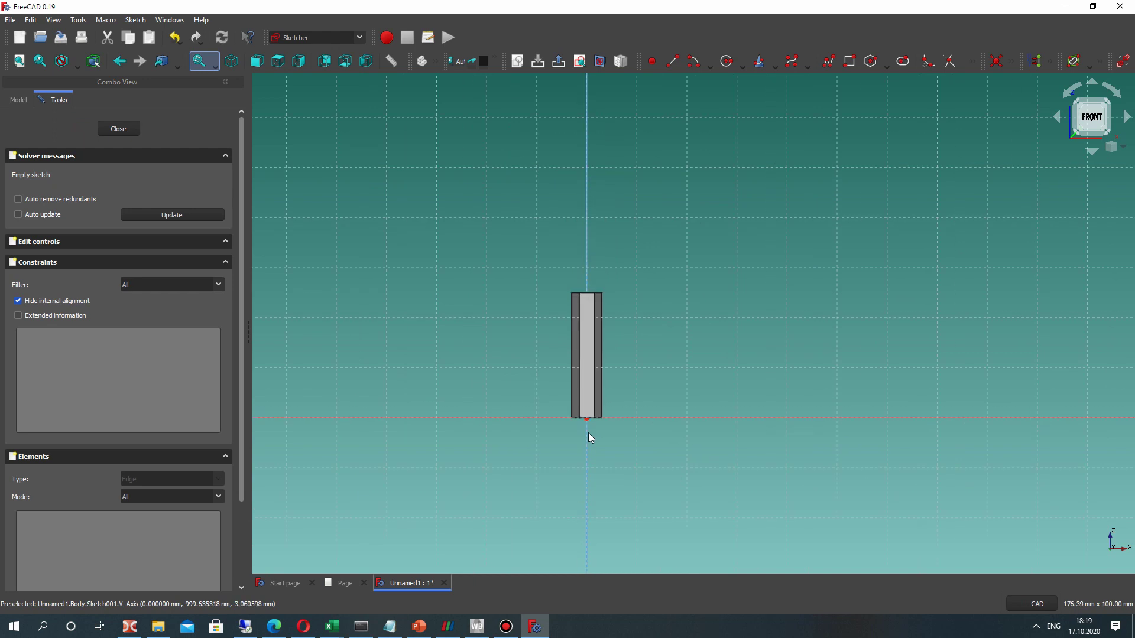
scroll(578, 431, up, 3)
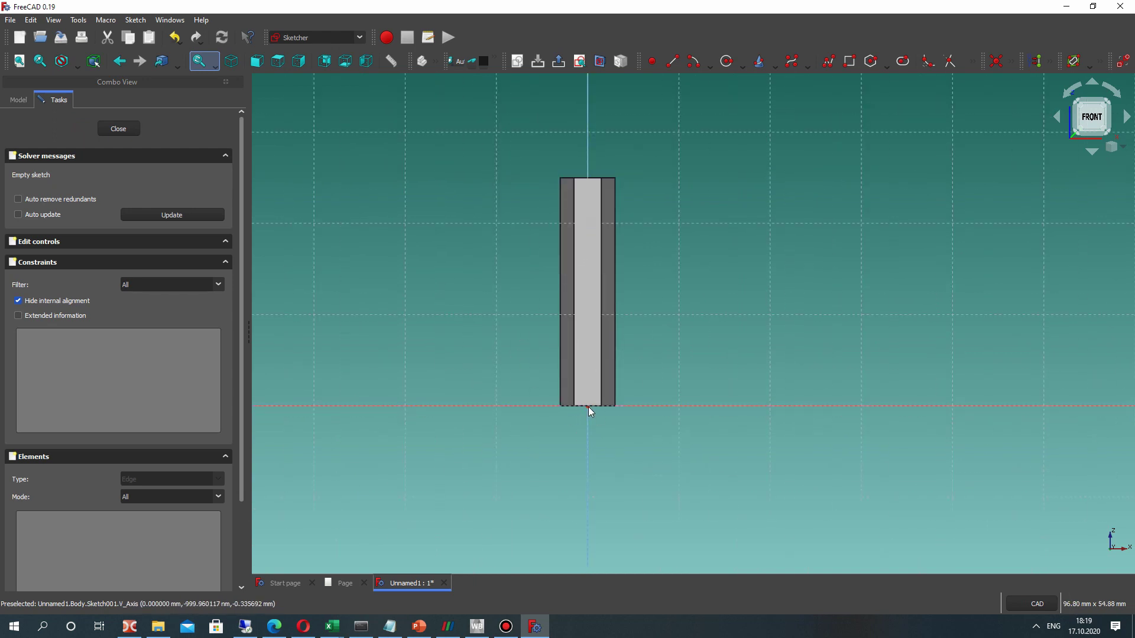
click(19, 100)
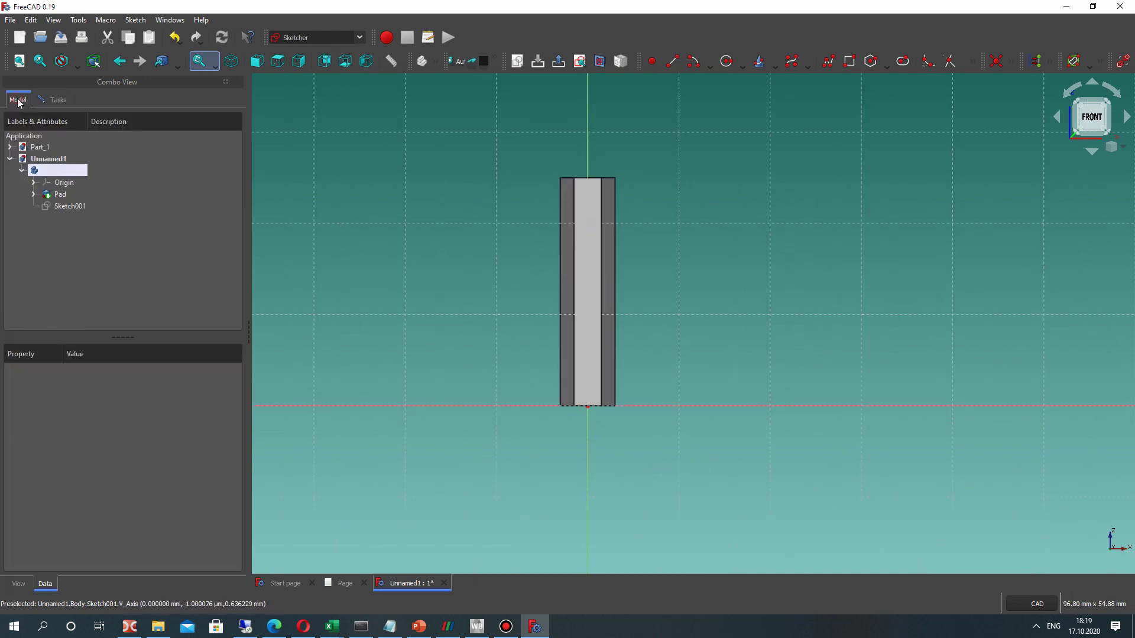
Set the Body's Transparency property to 80.
click(46, 159)
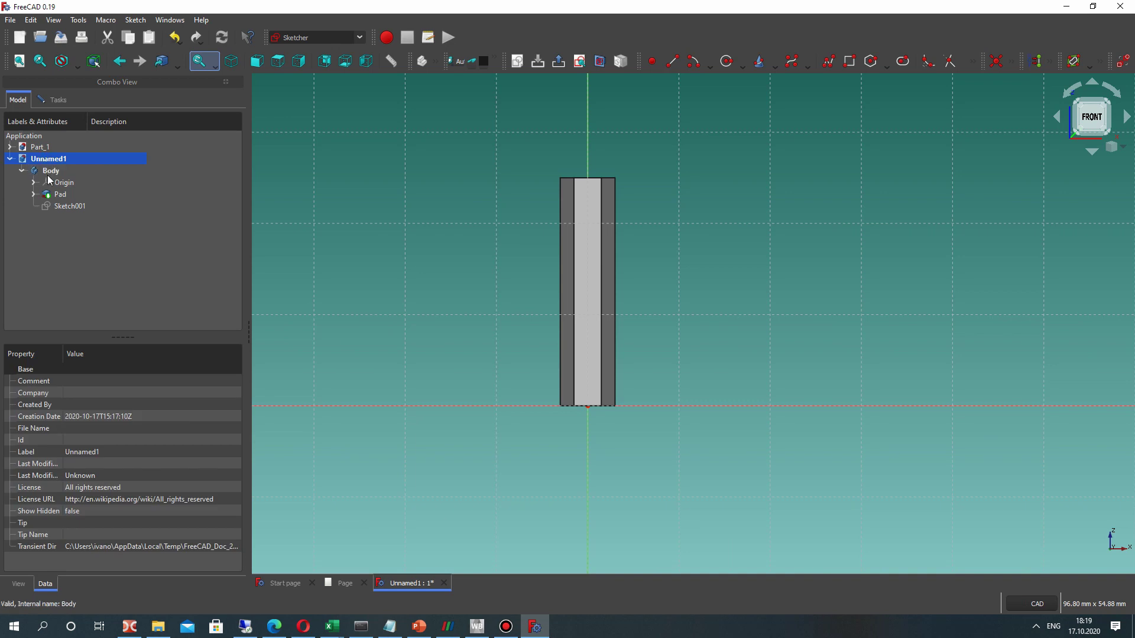
click(47, 171)
click(18, 585)
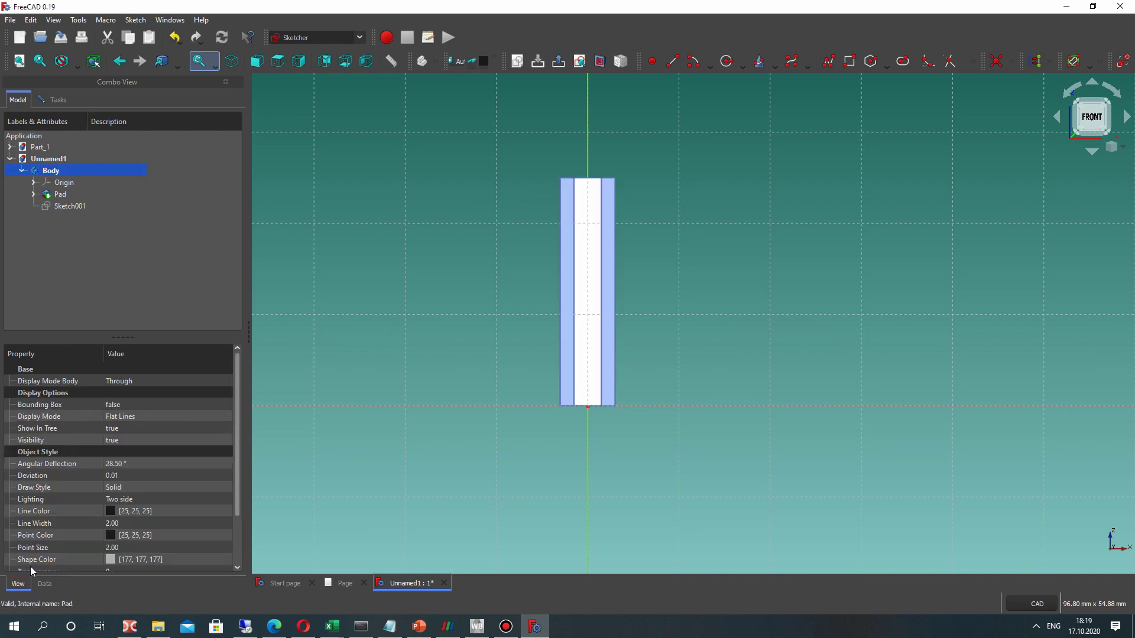
scroll(108, 513, down, 2)
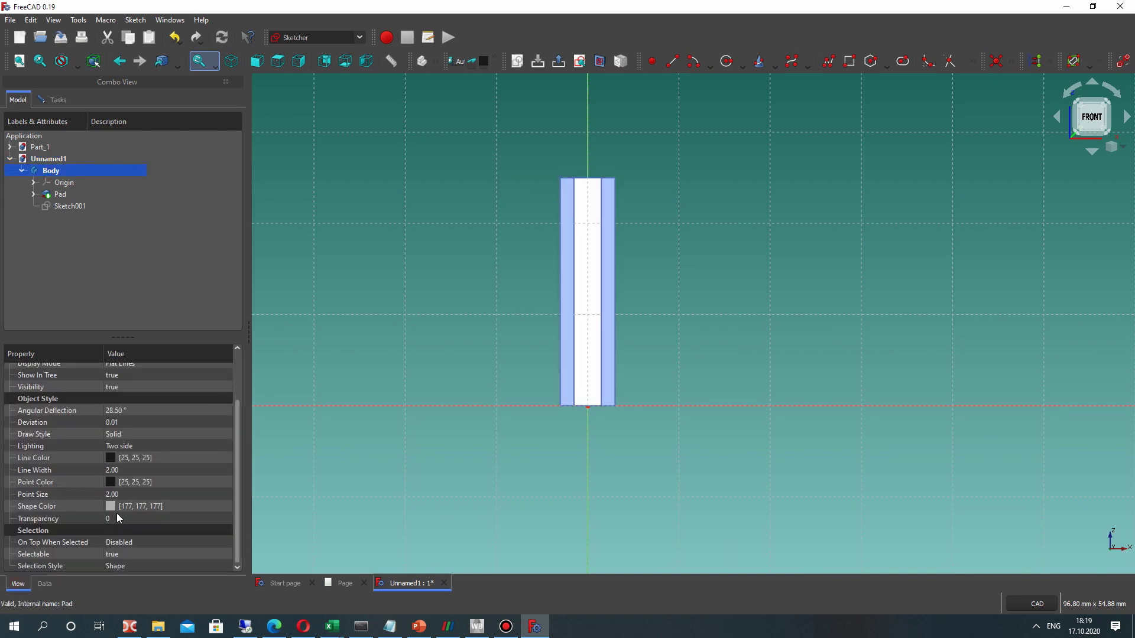
click(106, 518)
text(80)
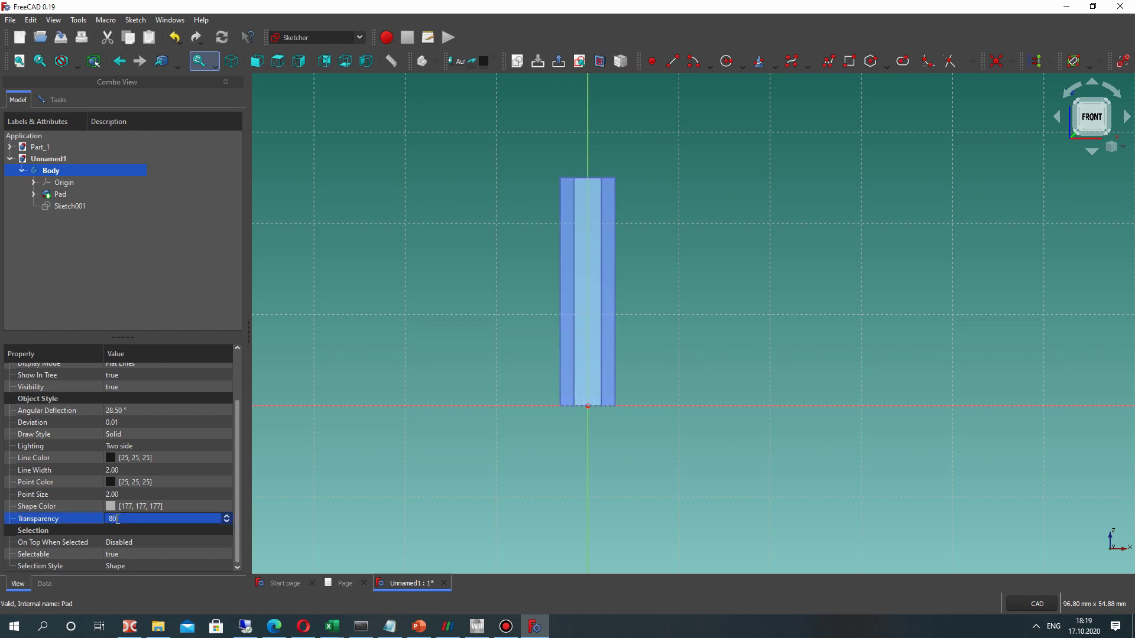
click(644, 235)
scroll(559, 429, up, 3)
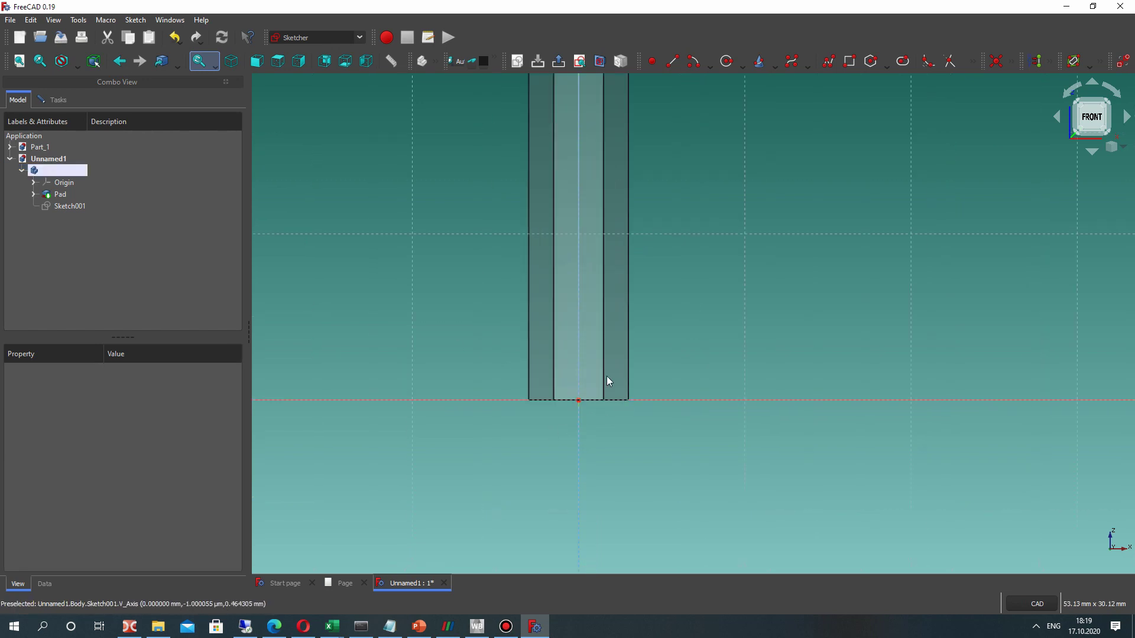
Draw a short base line from the sketch origin to just left of it.
middle_drag(715, 279, 740, 292)
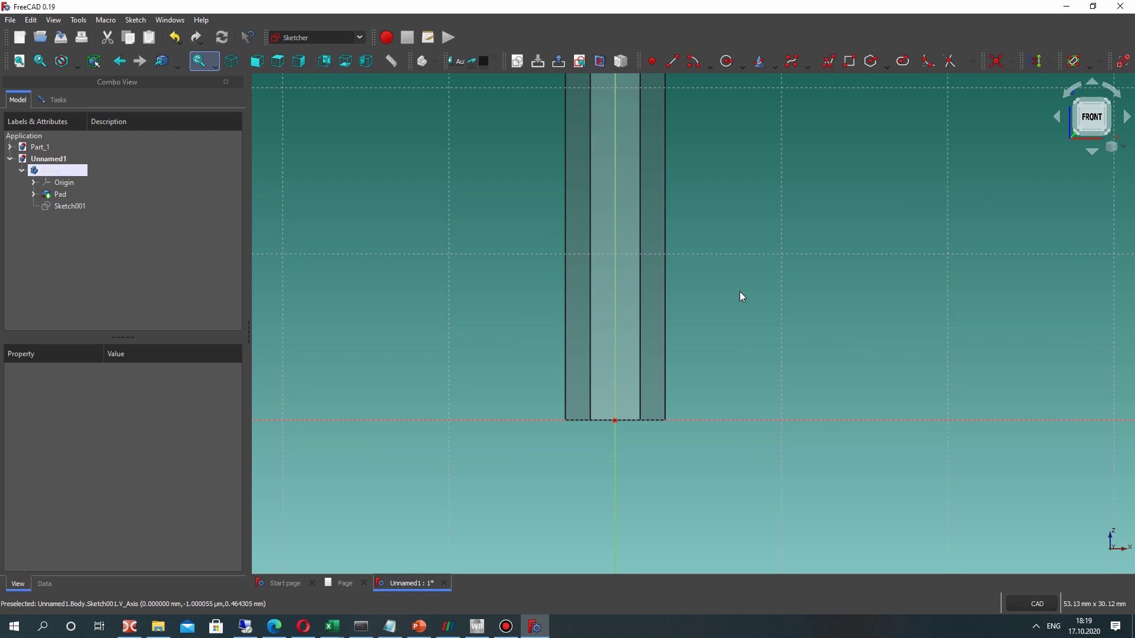
click(676, 64)
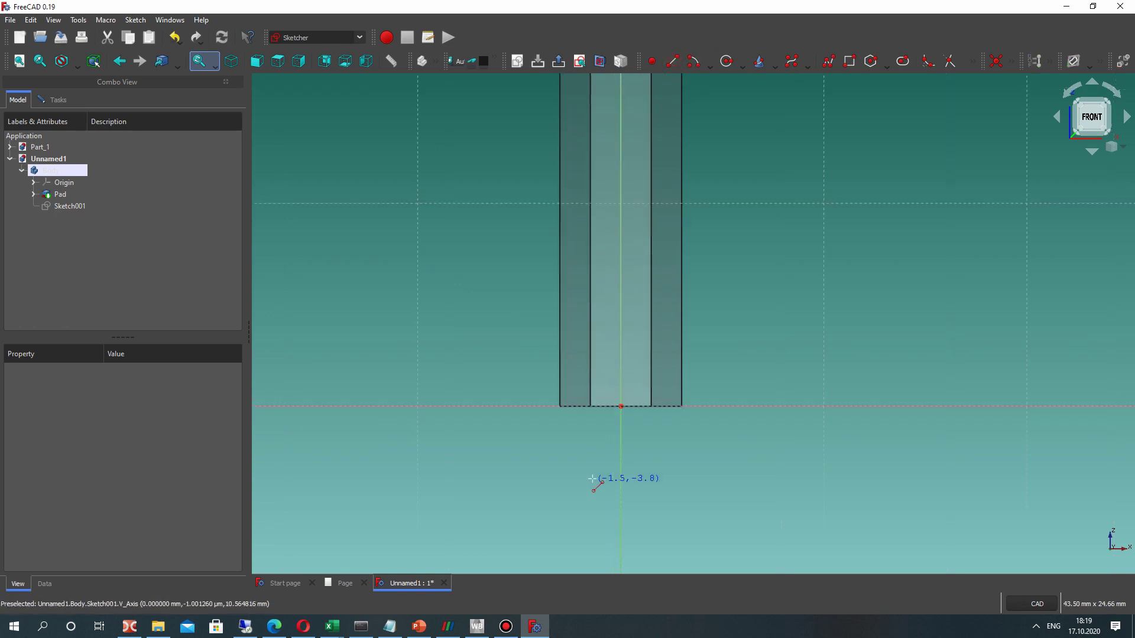
scroll(594, 481, up, 4)
click(625, 345)
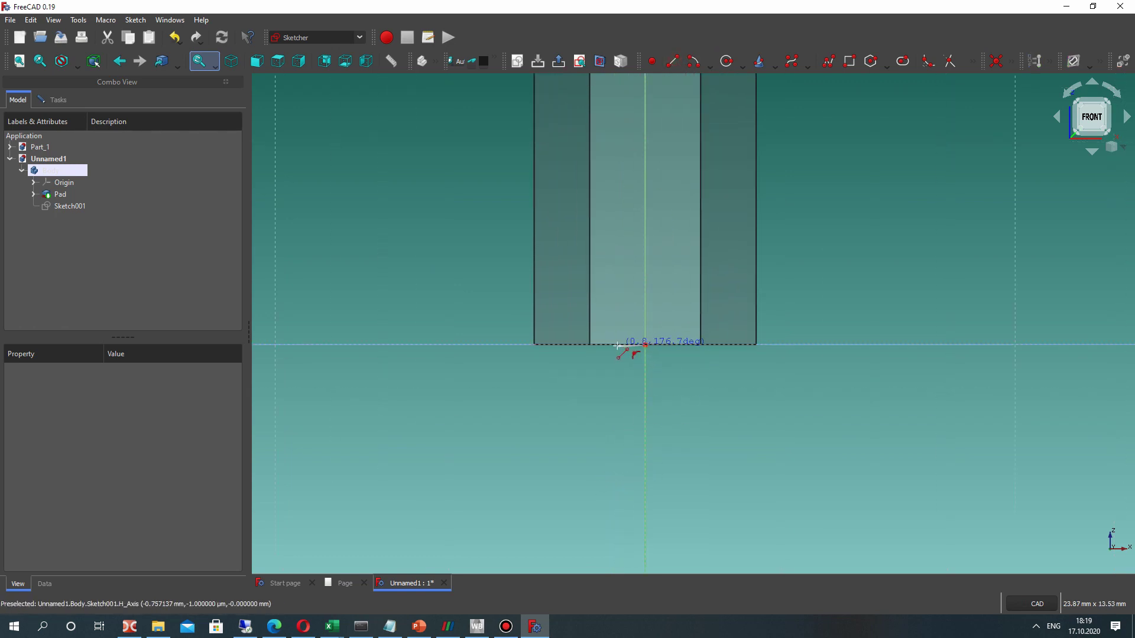
scroll(624, 344, up, 4)
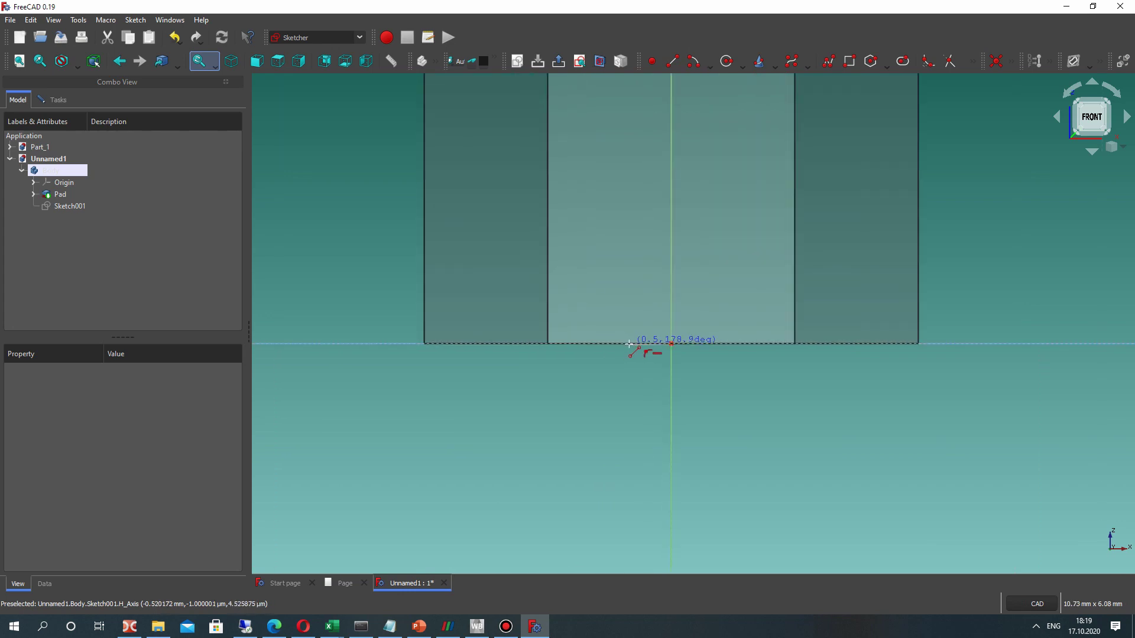
click(629, 345)
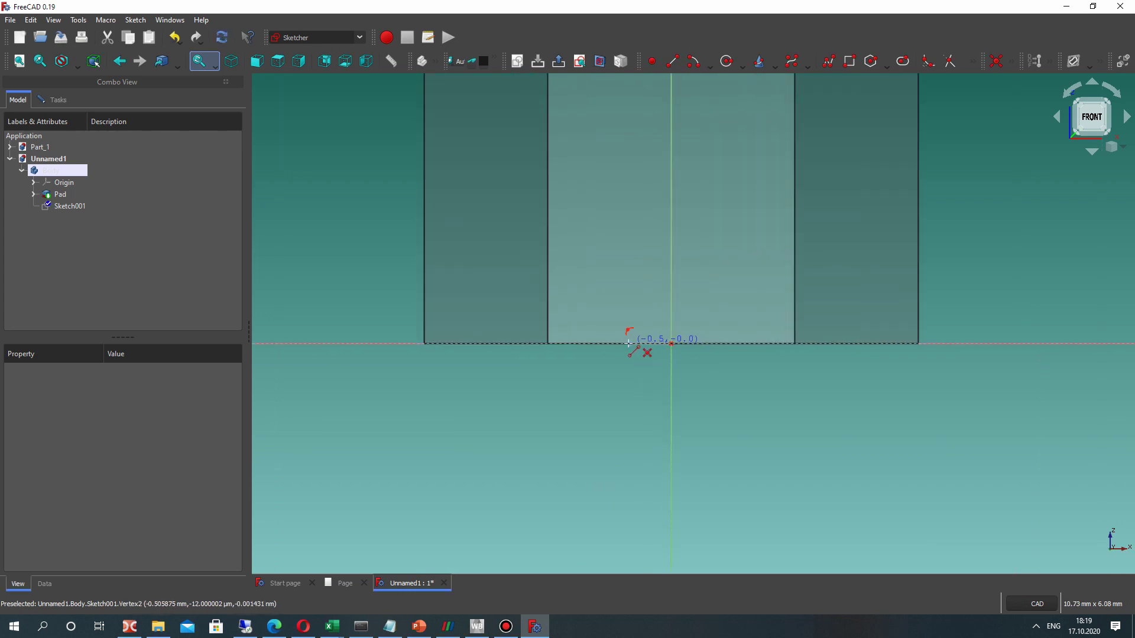
Continue the profile with an up-left slant, a vertical line and an outward top slant.
click(629, 344)
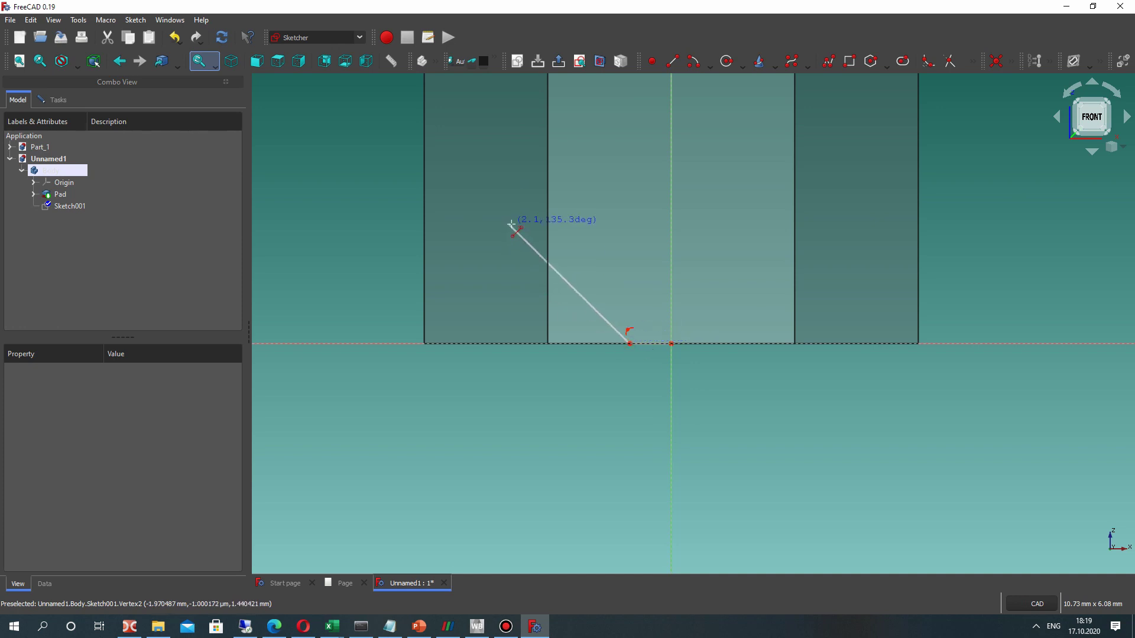
middle_drag(510, 226, 567, 334)
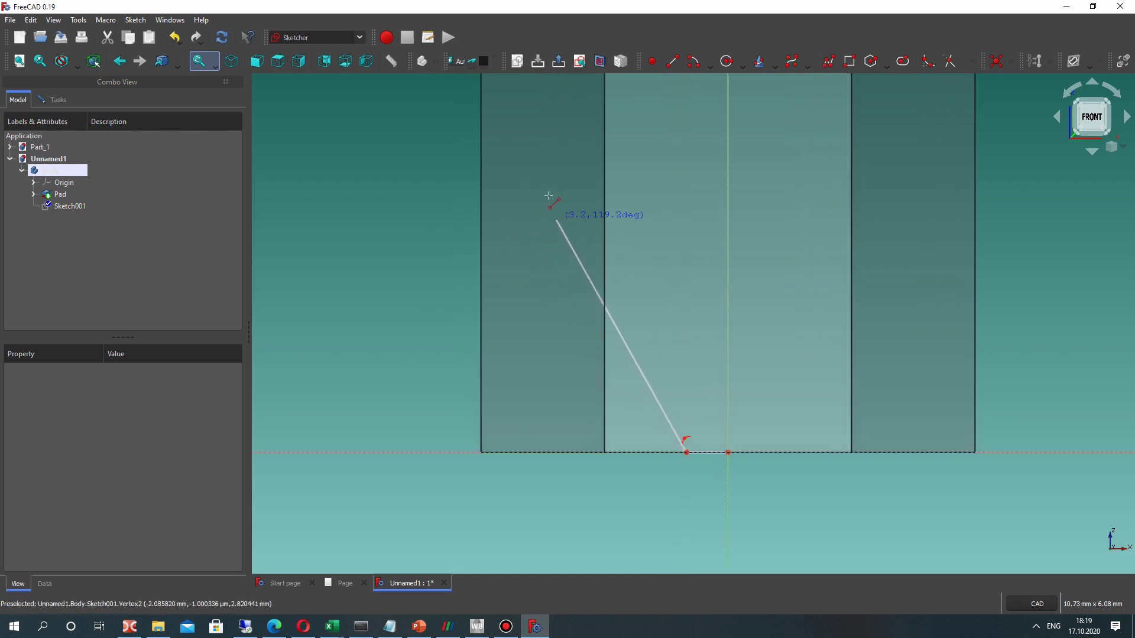
click(543, 217)
middle_drag(569, 199, 624, 402)
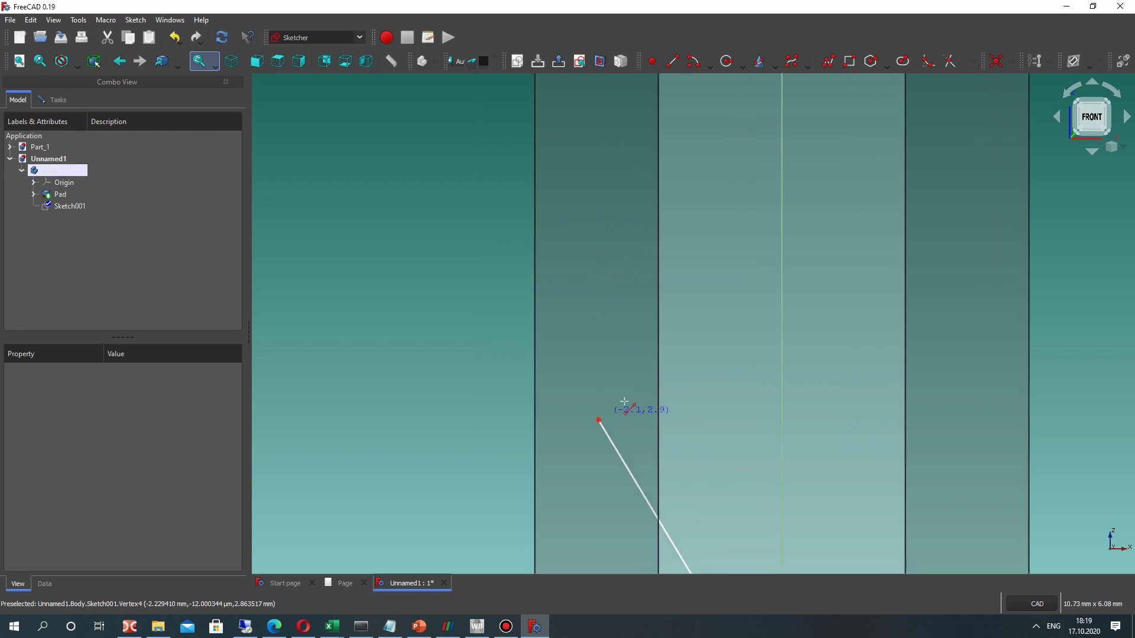
scroll(571, 300, down, 6)
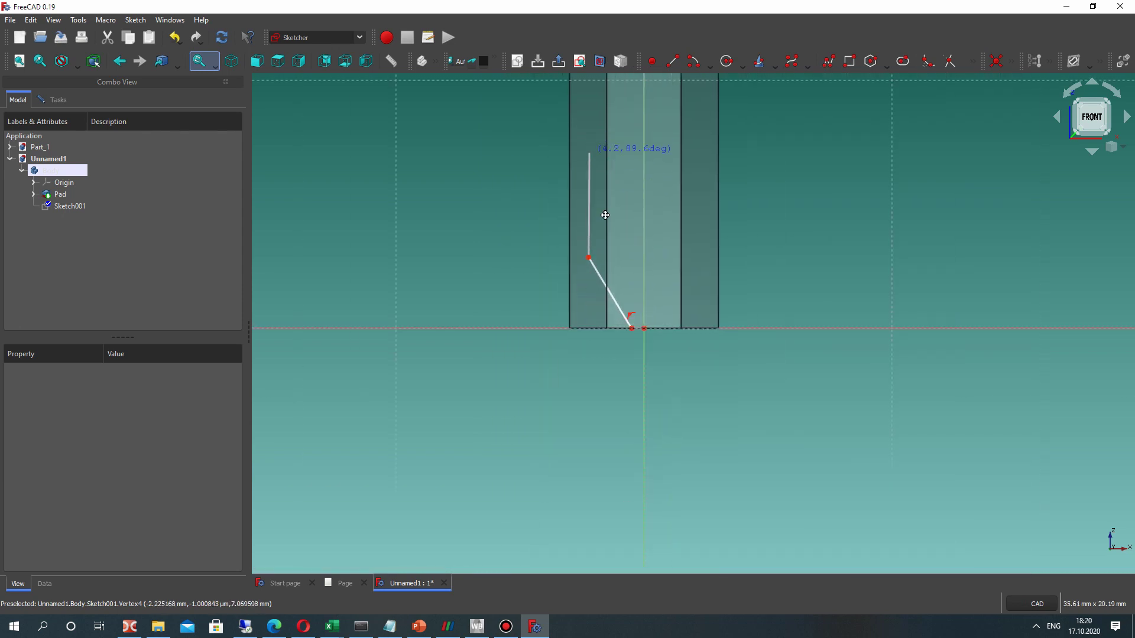
middle_drag(589, 105, 601, 241)
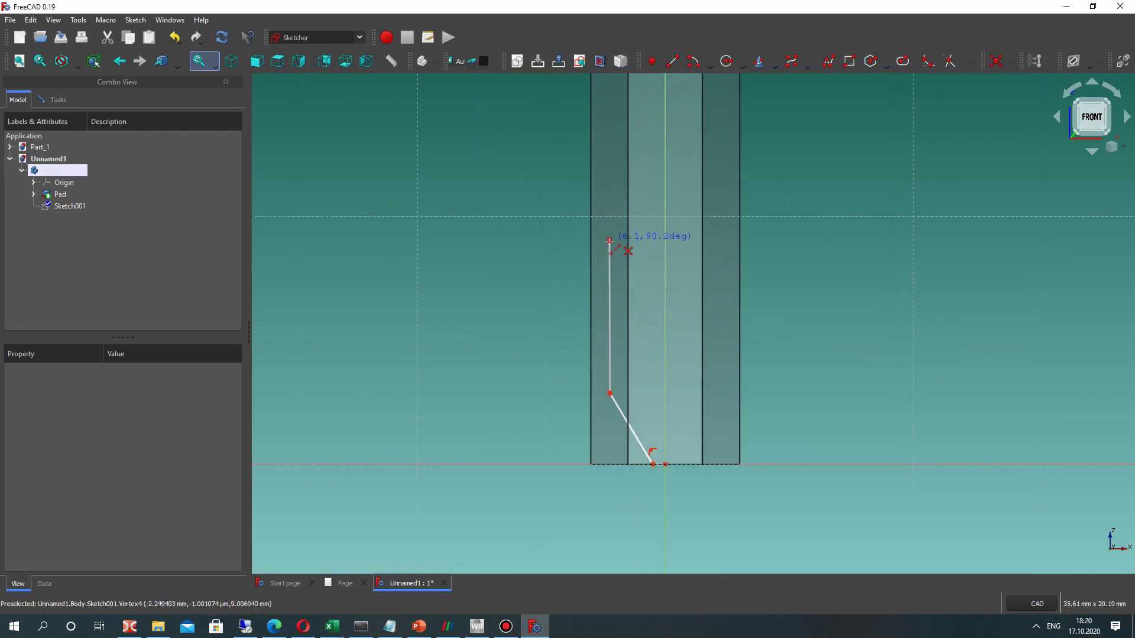
click(610, 241)
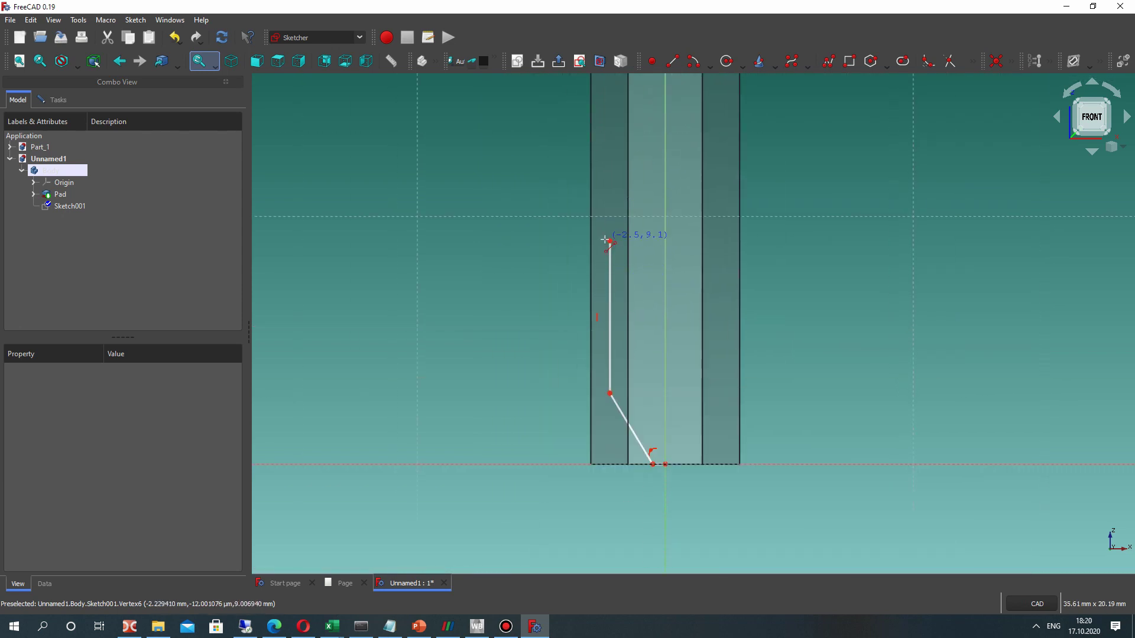
click(591, 188)
scroll(591, 186, down, 3)
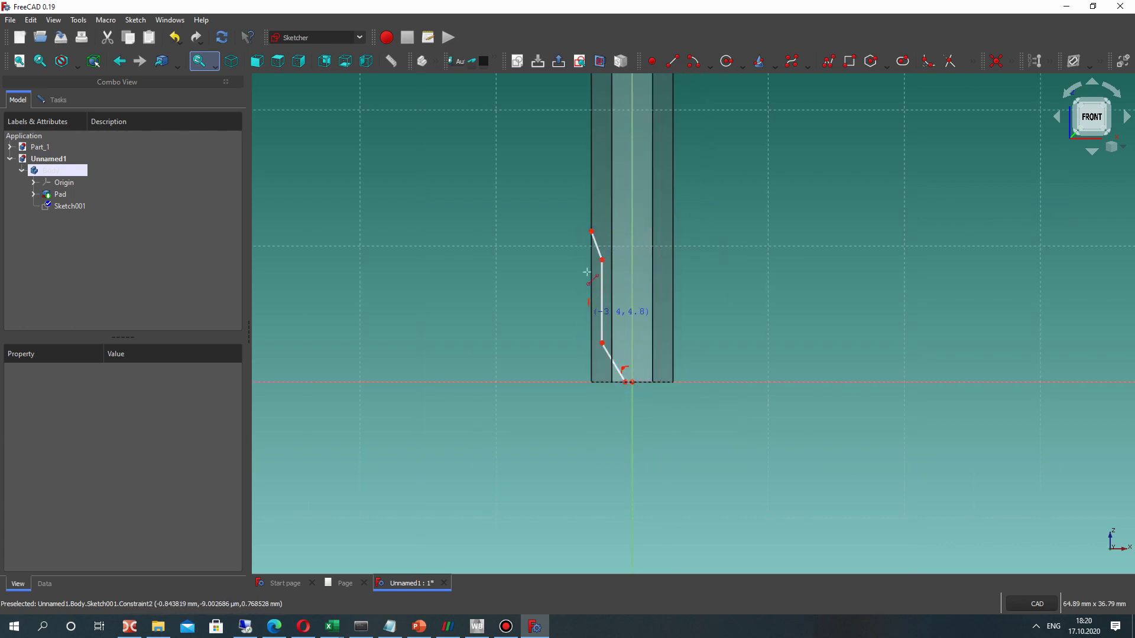
scroll(603, 301, up, 2)
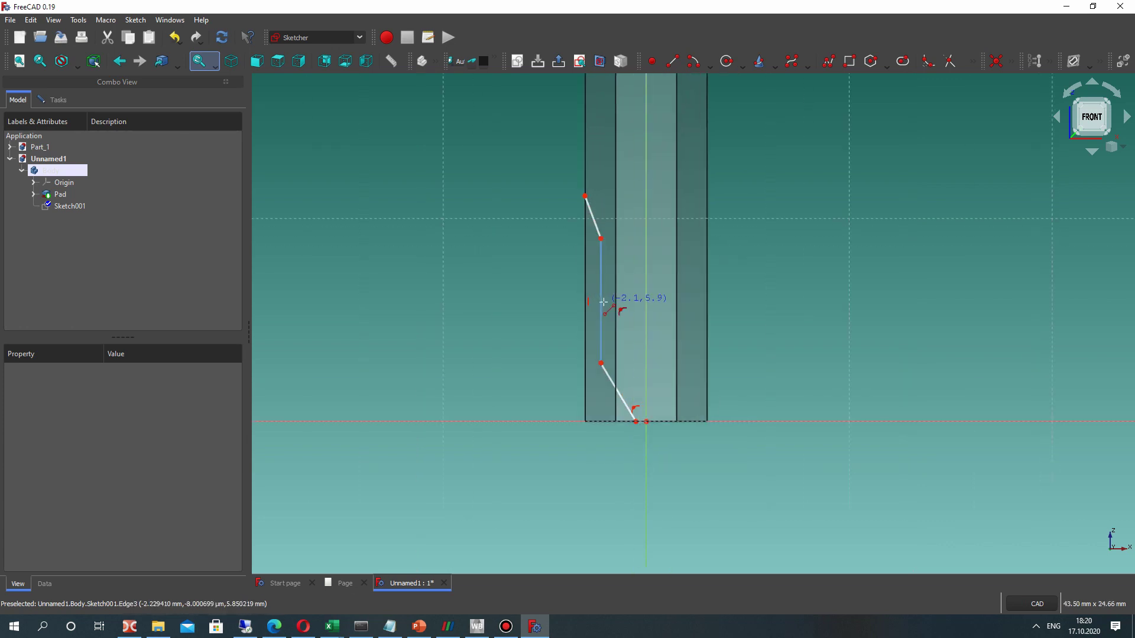
scroll(636, 417, up, 3)
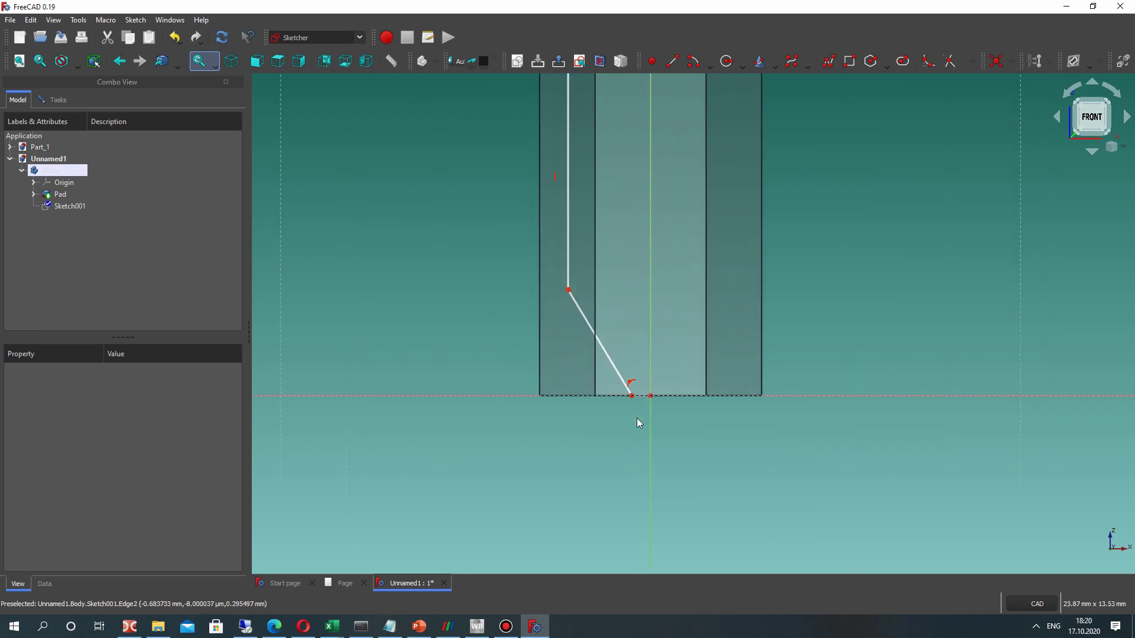
click(638, 384)
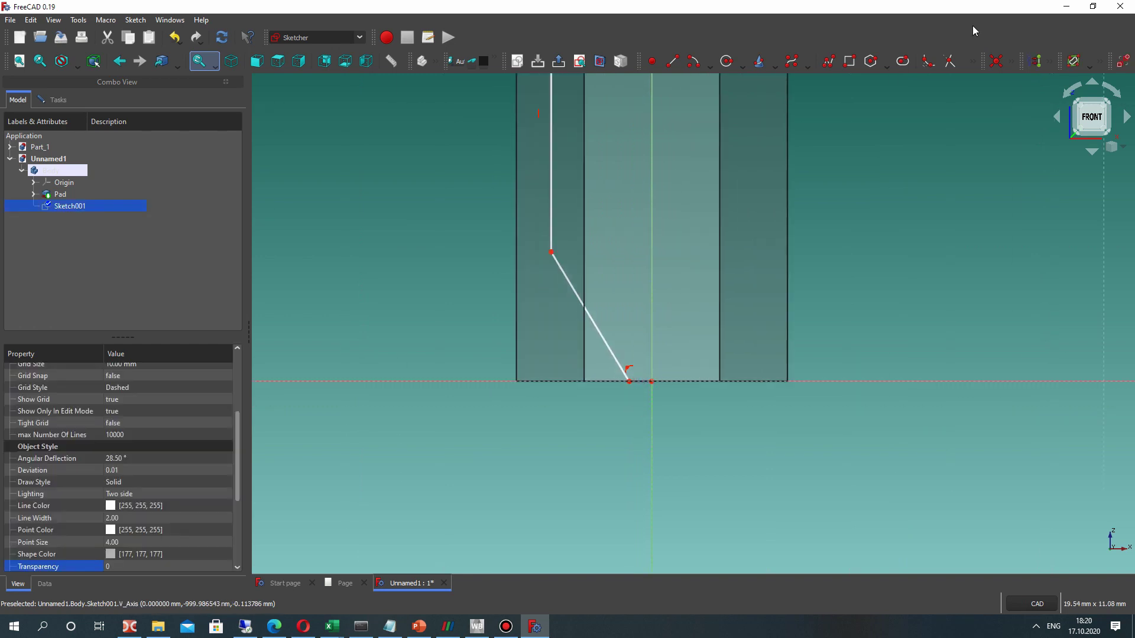
Constrain the short bottom line to a 0.2 mm horizontal length.
click(1017, 61)
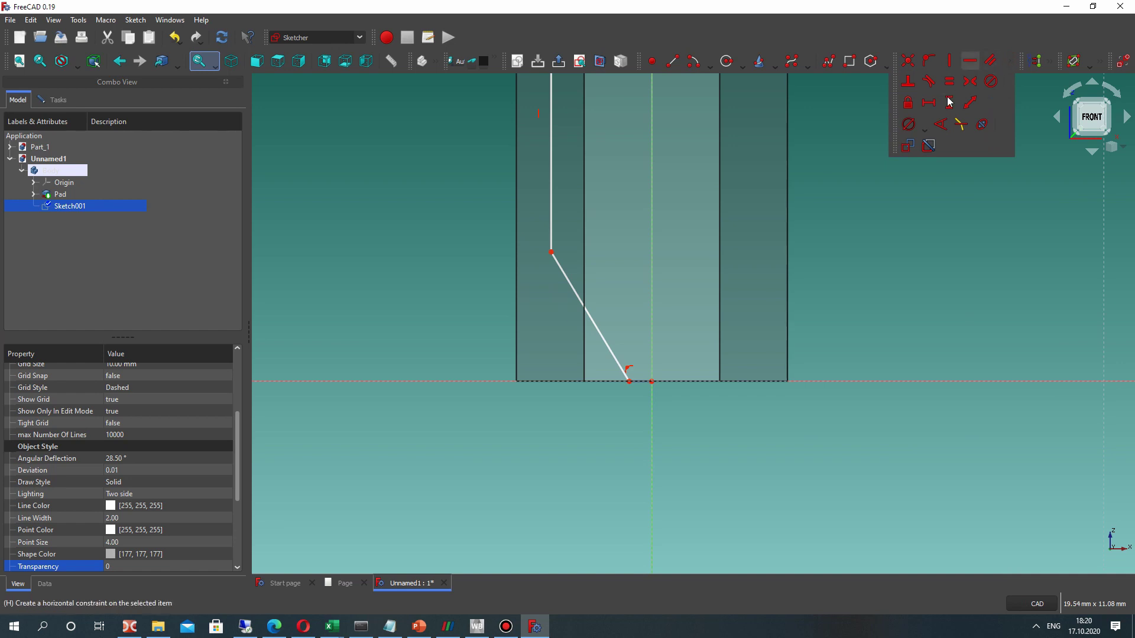
click(929, 102)
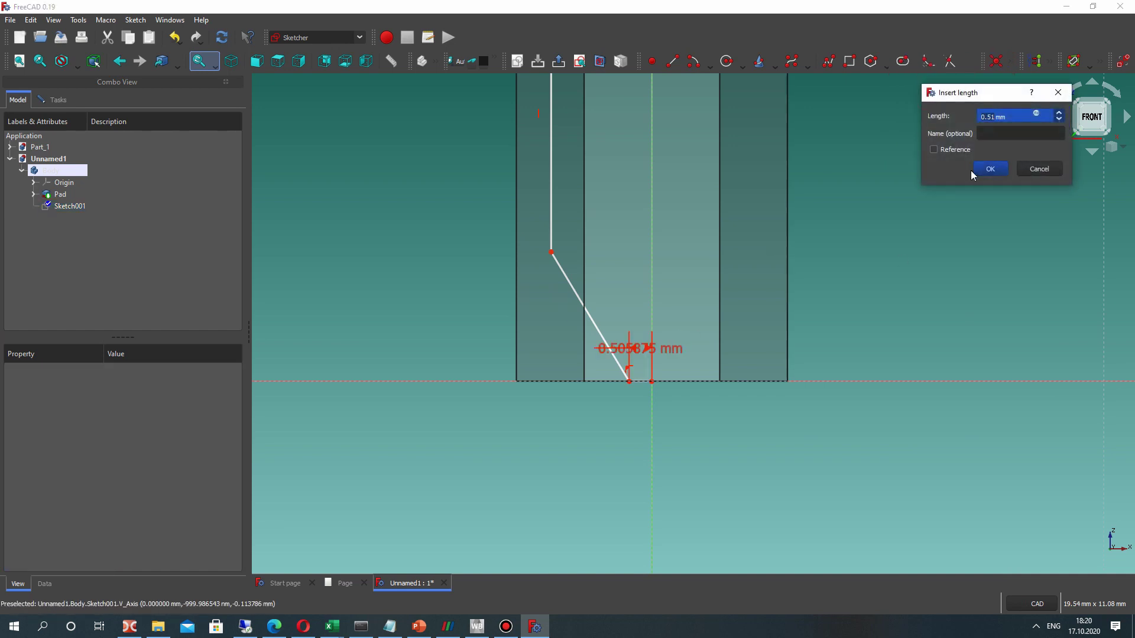
text(0.2)
key(Return)
drag(641, 349, 724, 409)
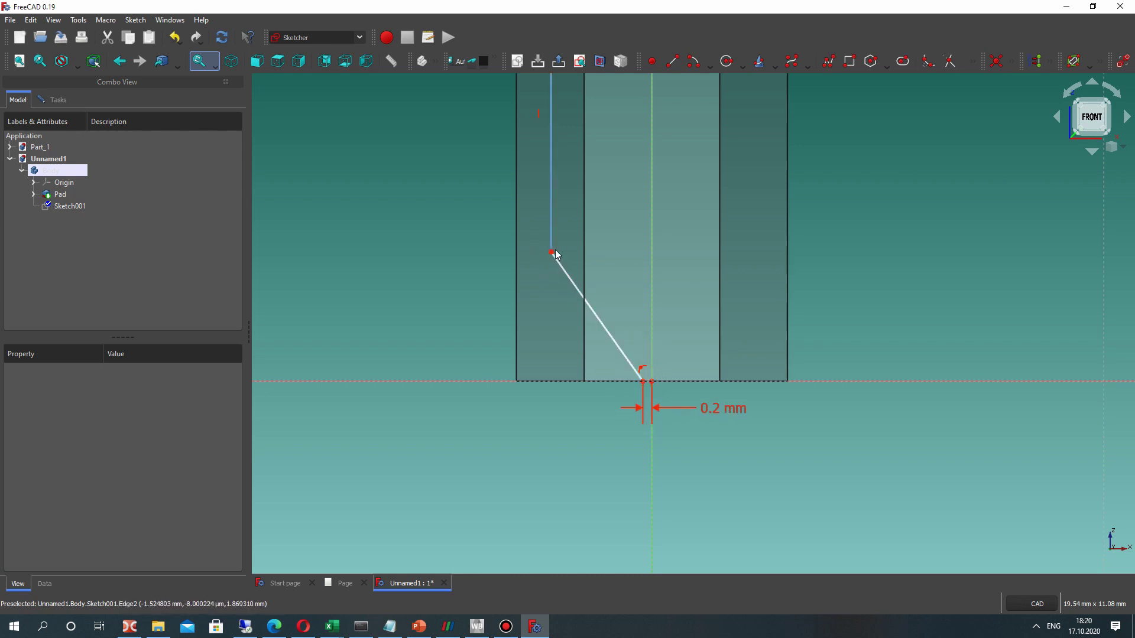
Fix the slant-to-vertical vertex at a 2.5 mm distance.
drag(550, 251, 529, 253)
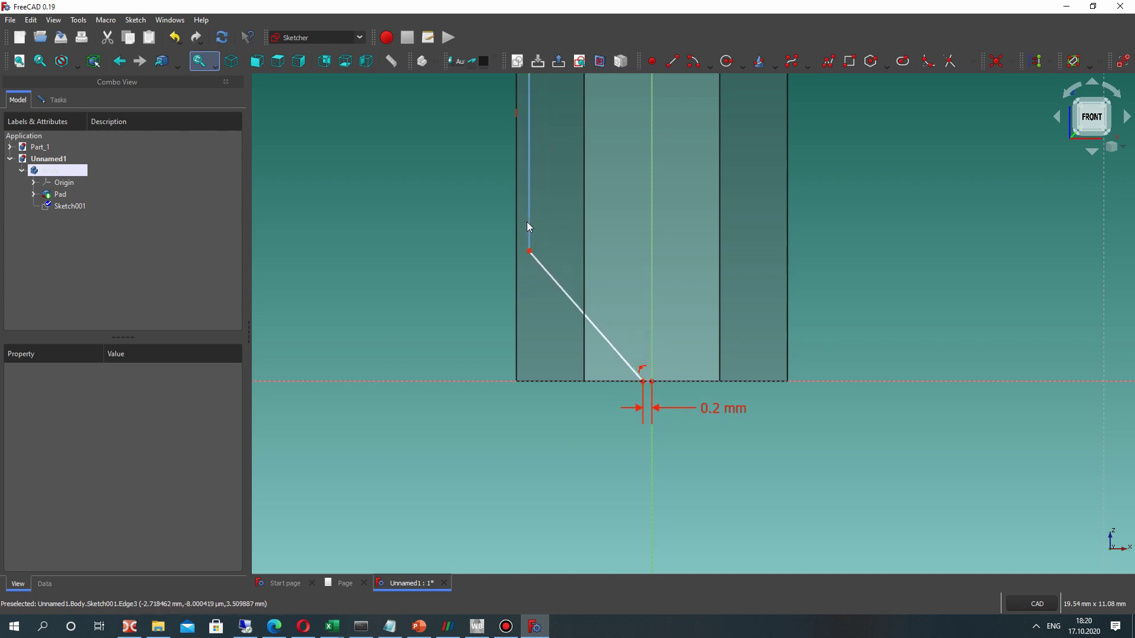
click(526, 221)
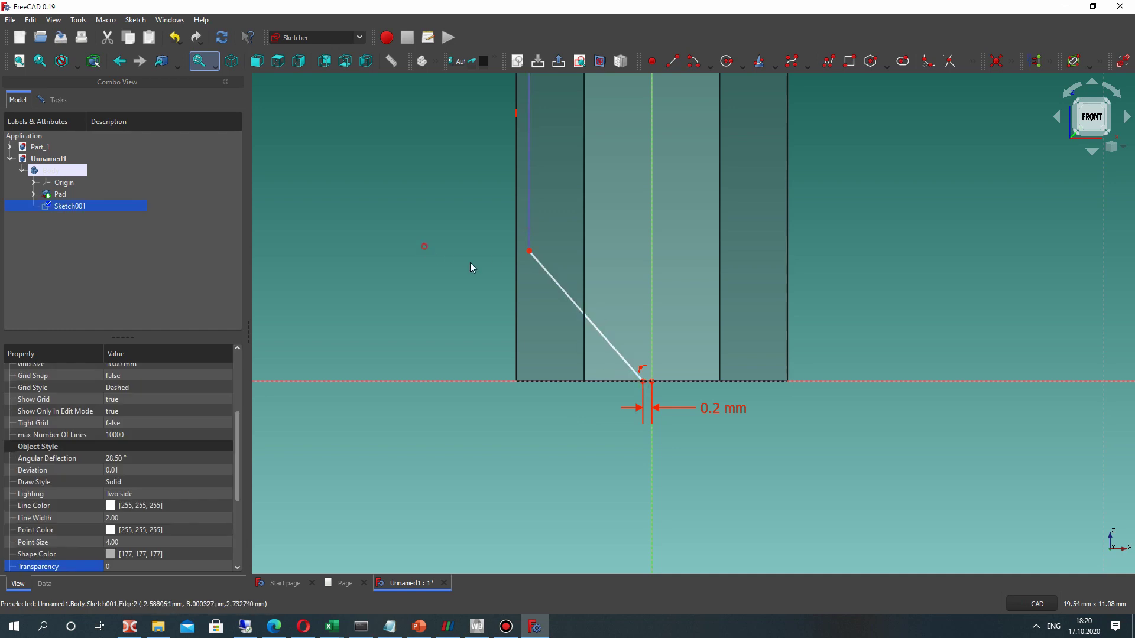
click(423, 248)
click(530, 253)
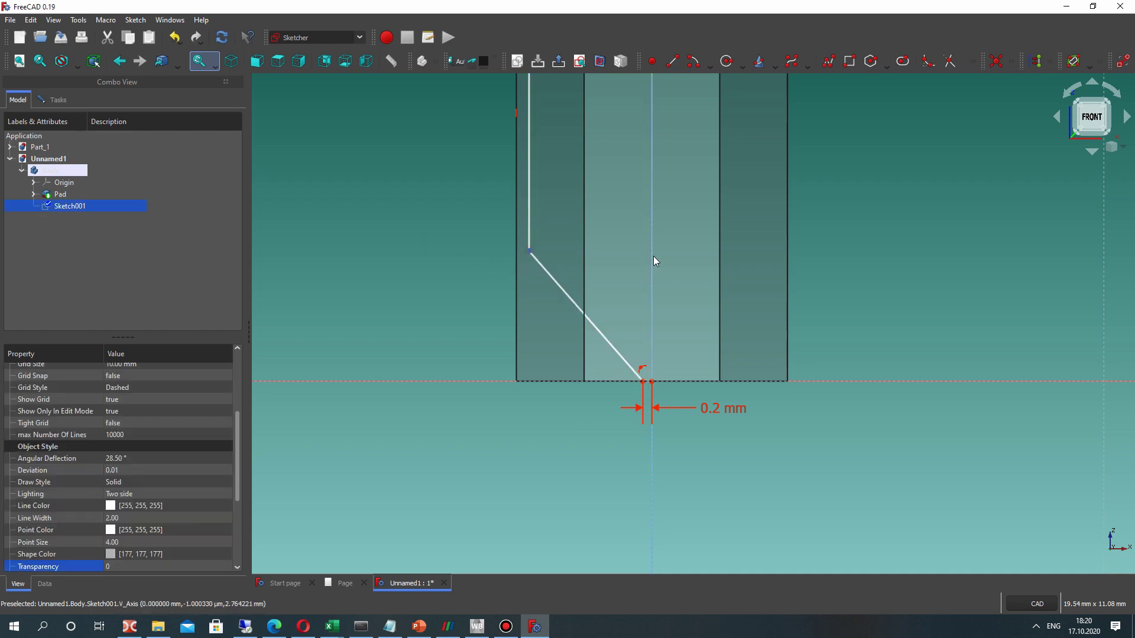
click(1012, 63)
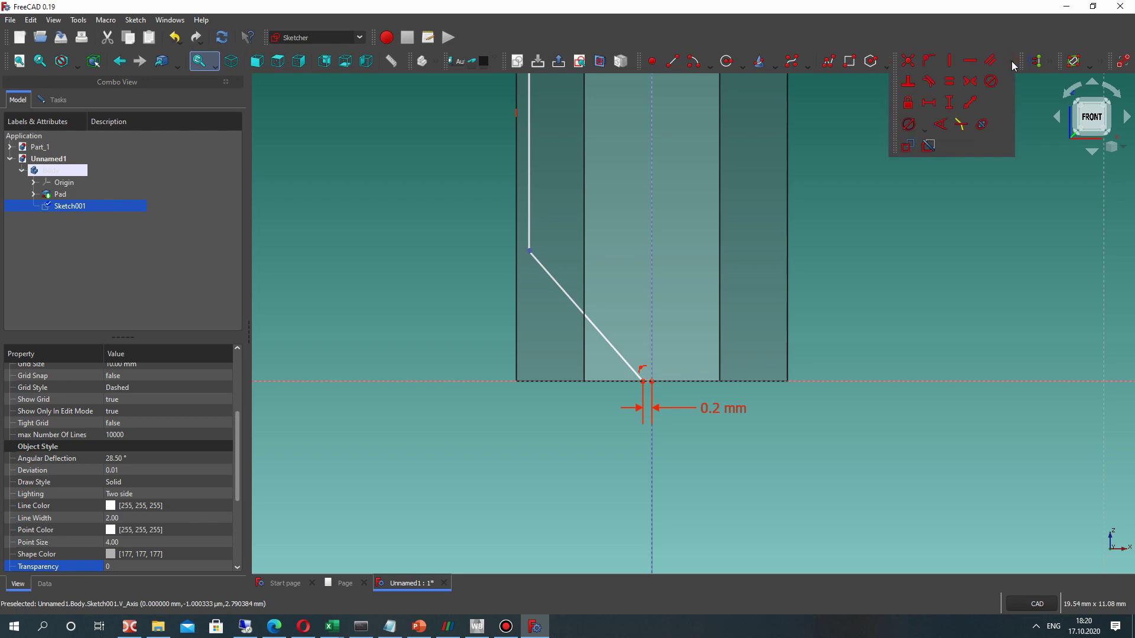
click(948, 103)
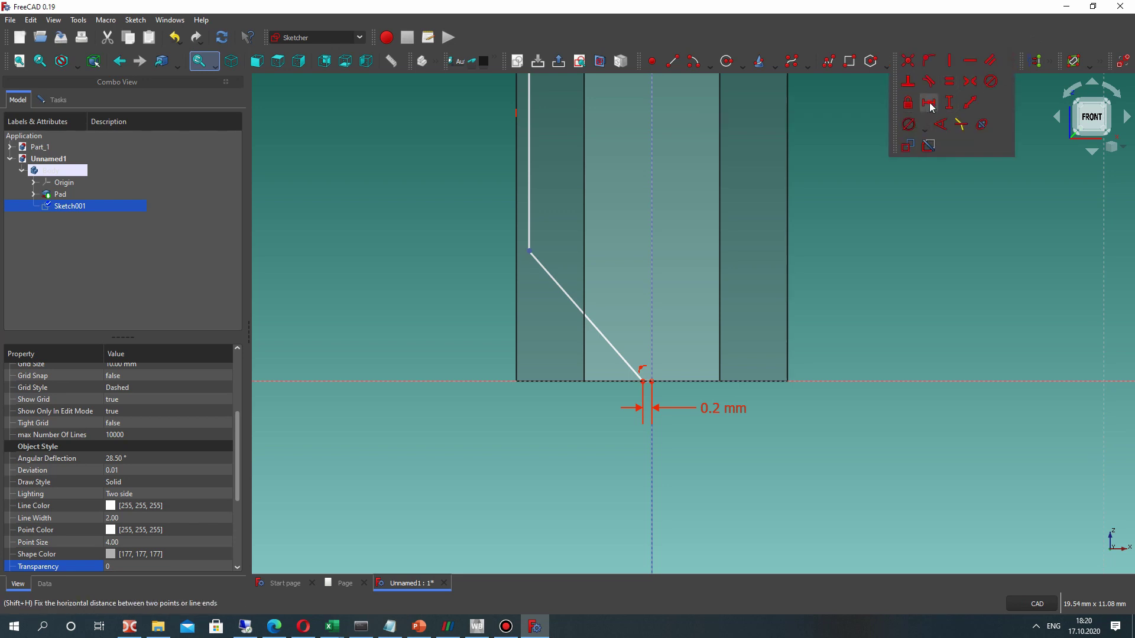
text(2.5)
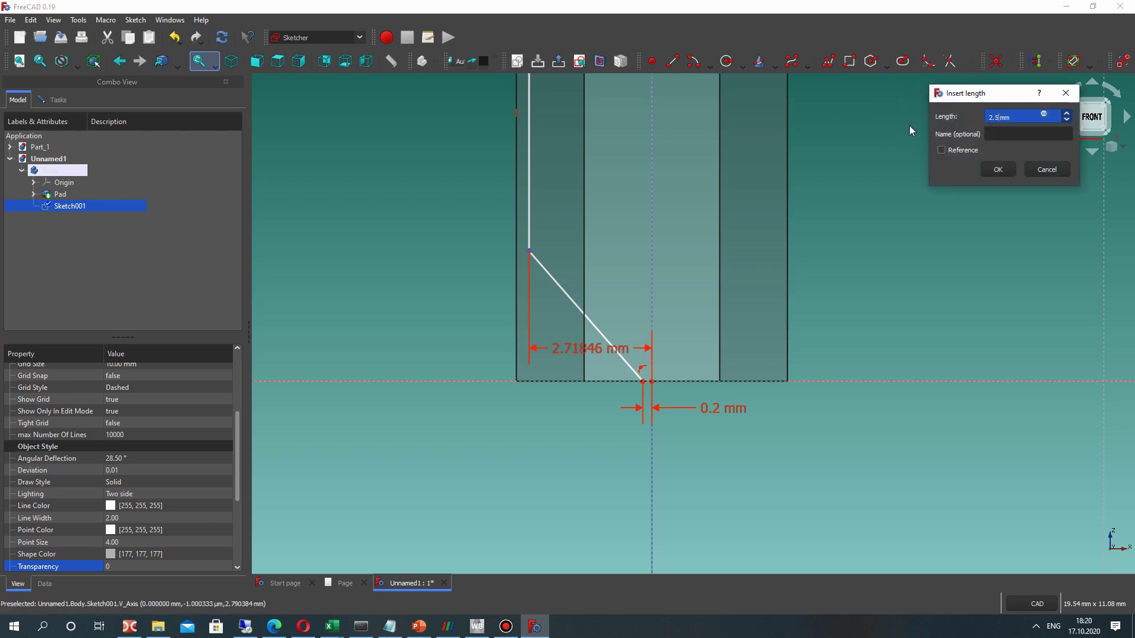
key(Return)
Return to the front view and drag the profile's vertices and vertical edge into place.
scroll(831, 160, down, 3)
mouse_move(831, 159)
middle_down()
mouse_move(715, 220)
mouse_move(690, 219)
mouse_move(720, 271)
mouse_move(667, 305)
middle_up()
click(1088, 130)
scroll(720, 339, up, 2)
scroll(665, 266, down, 2)
mouse_move(654, 299)
mouse_down()
mouse_move(668, 188)
mouse_move(654, 297)
mouse_up()
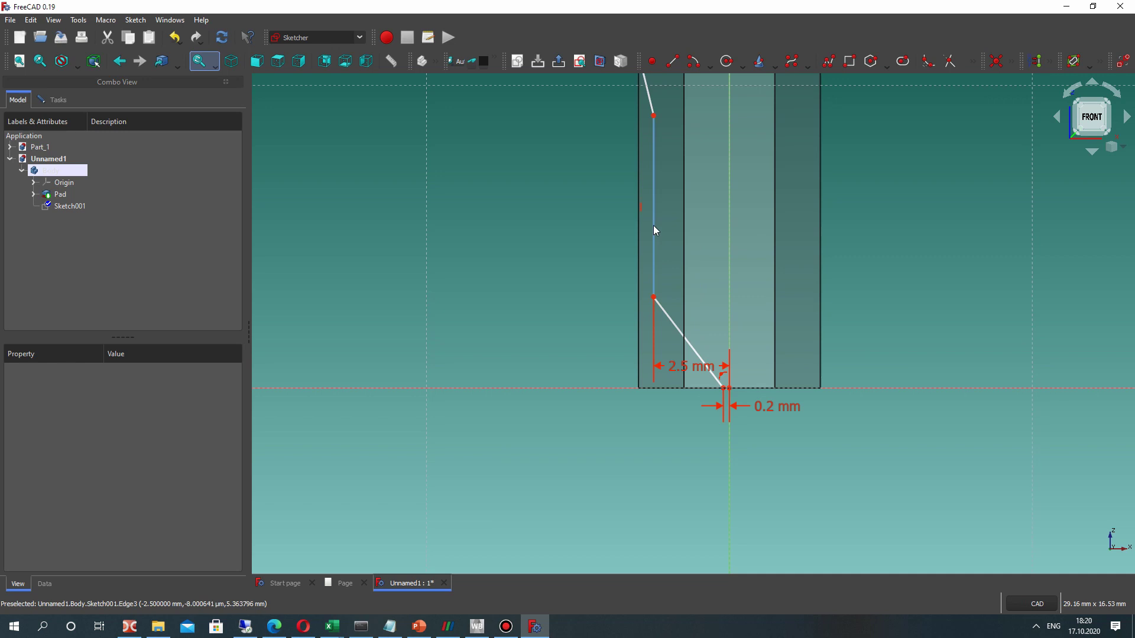
drag(654, 229, 657, 170)
scroll(621, 175, down, 2)
middle_drag(618, 179, 606, 228)
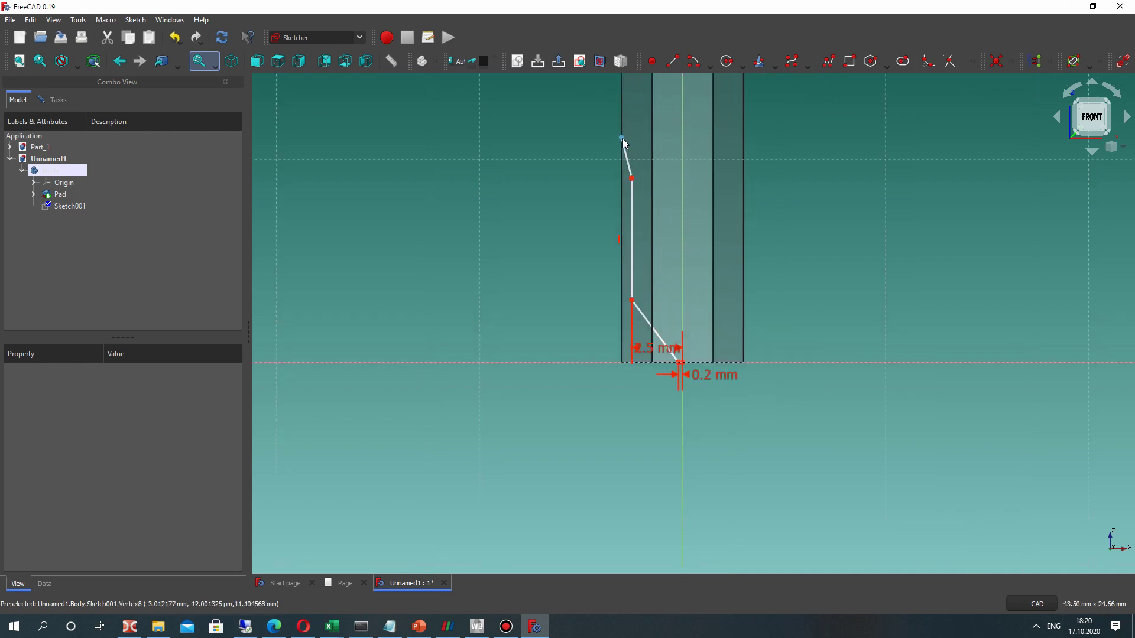
click(622, 155)
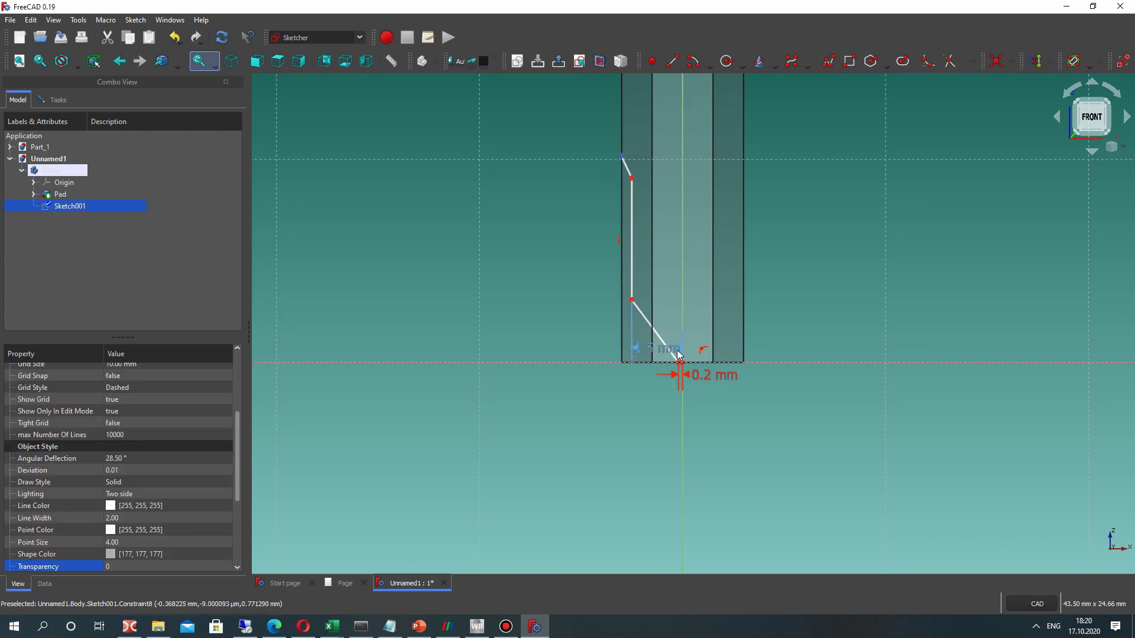
Set the top vertex 3 mm horizontally from the vertical axis.
click(756, 362)
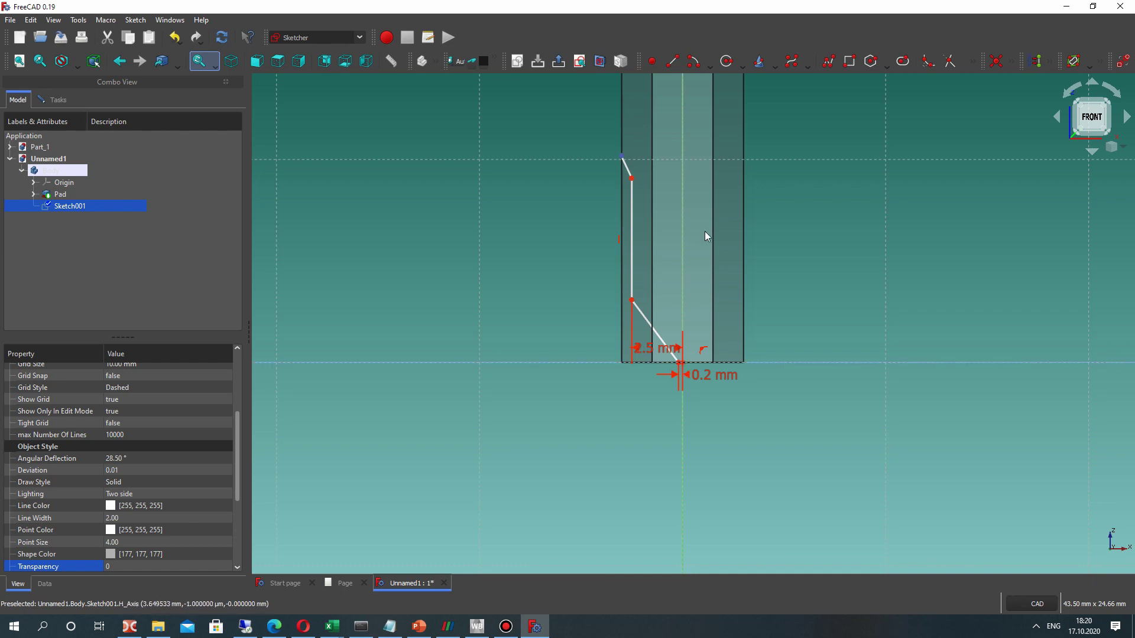
click(683, 208)
click(1008, 63)
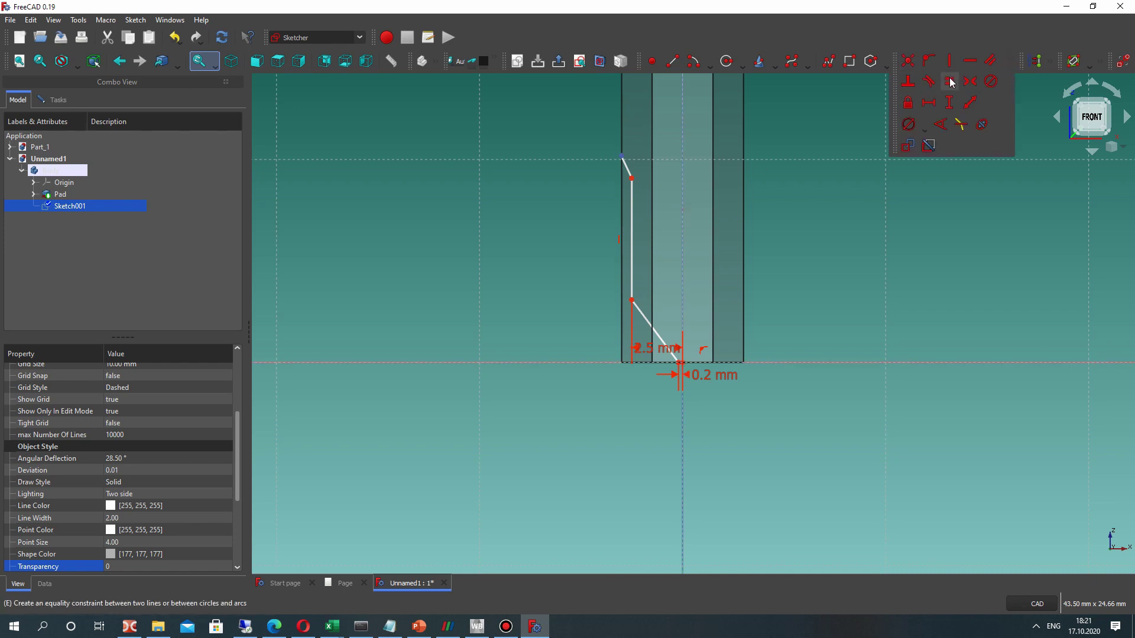
click(930, 106)
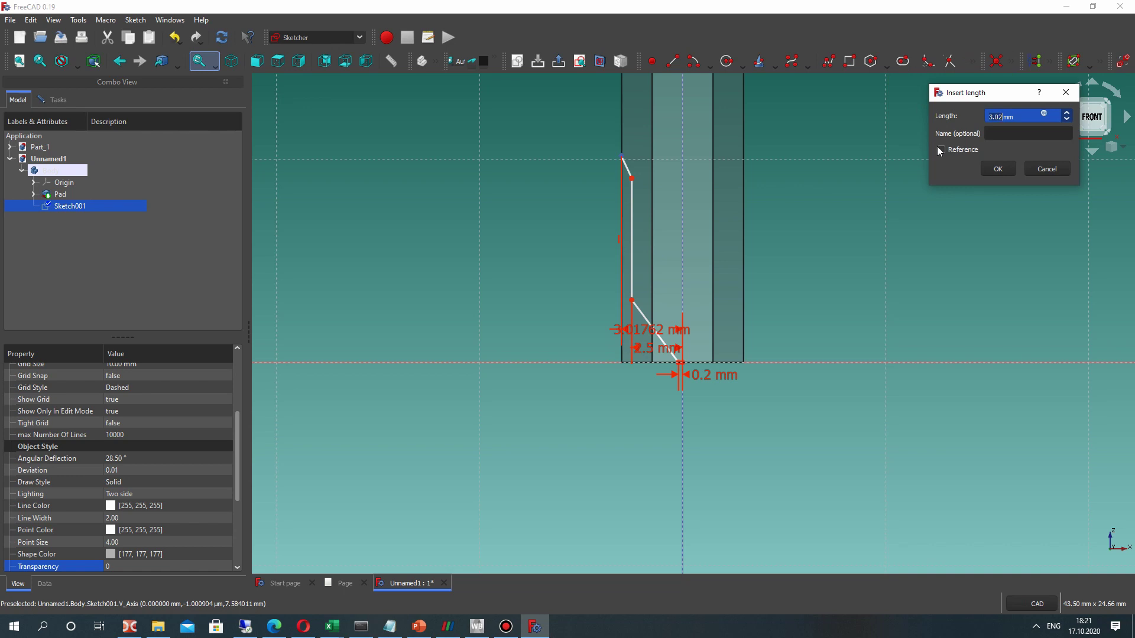
text(3)
key(Return)
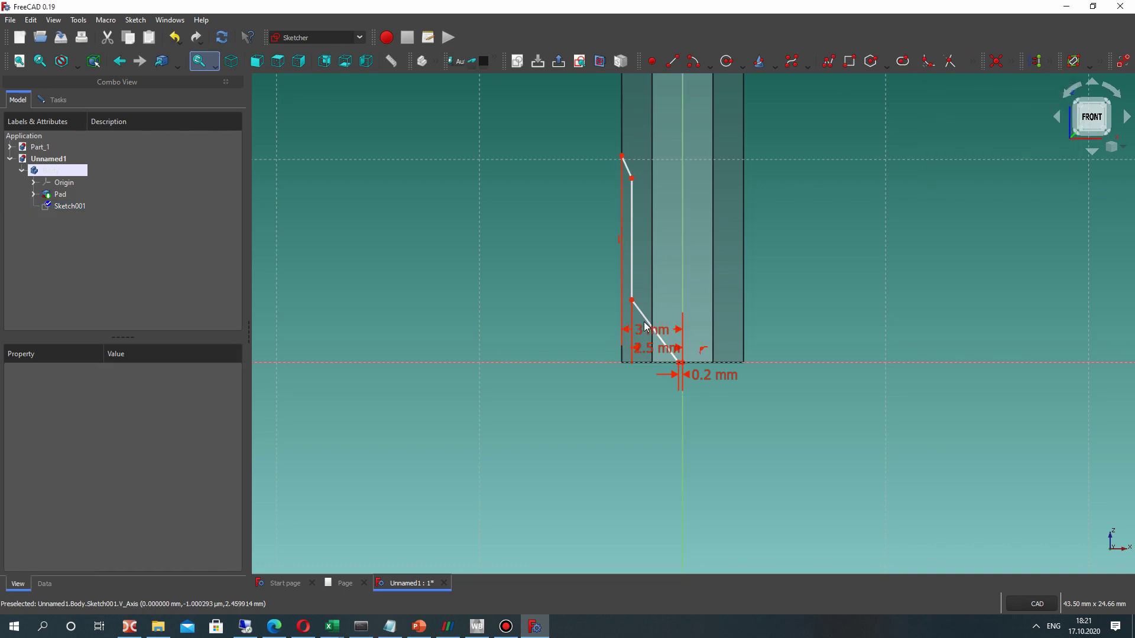
Move the 3 mm, 2.5 mm and 0.2 mm dimension labels clear of the profile.
mouse_move(644, 327)
mouse_down()
mouse_move(666, 148)
mouse_move(653, 131)
mouse_up()
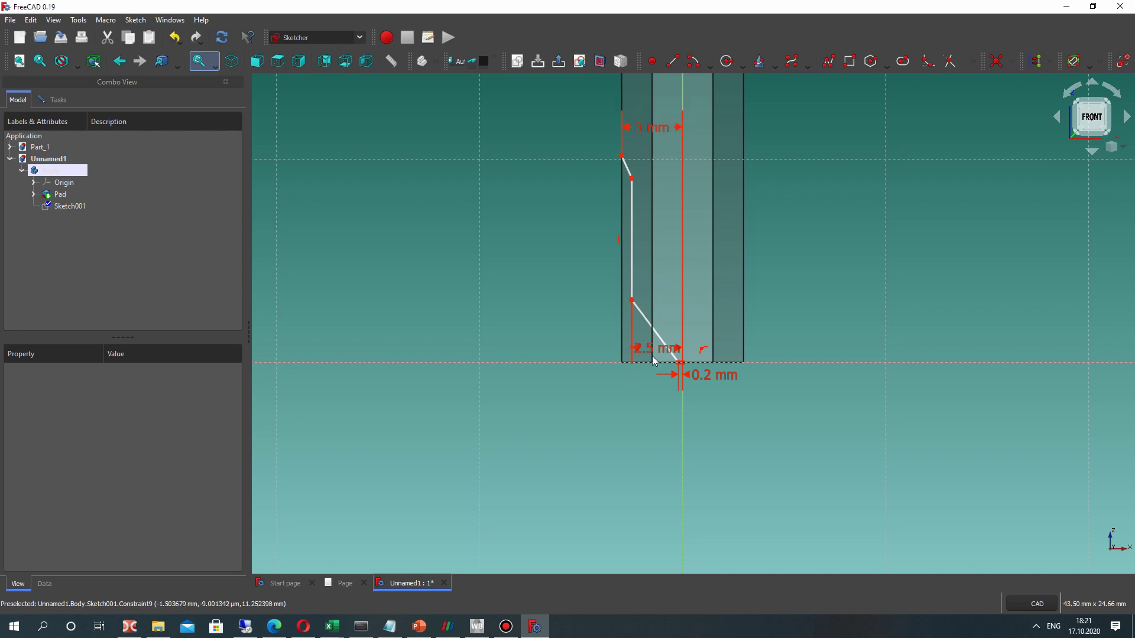
drag(653, 362, 604, 412)
drag(575, 412, 574, 421)
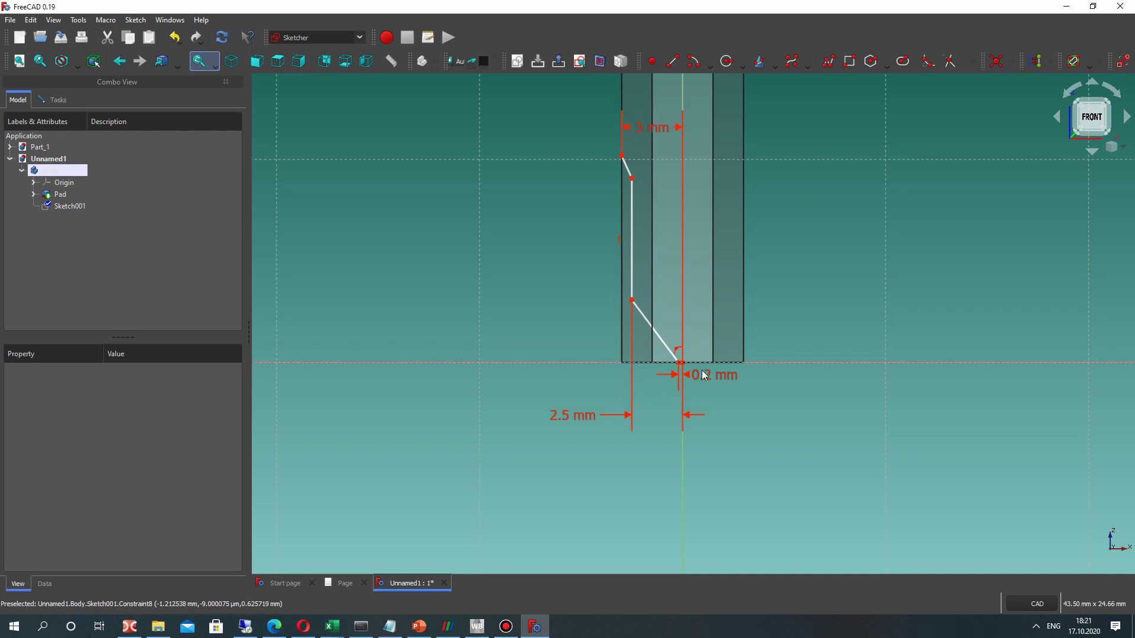
drag(701, 378, 749, 396)
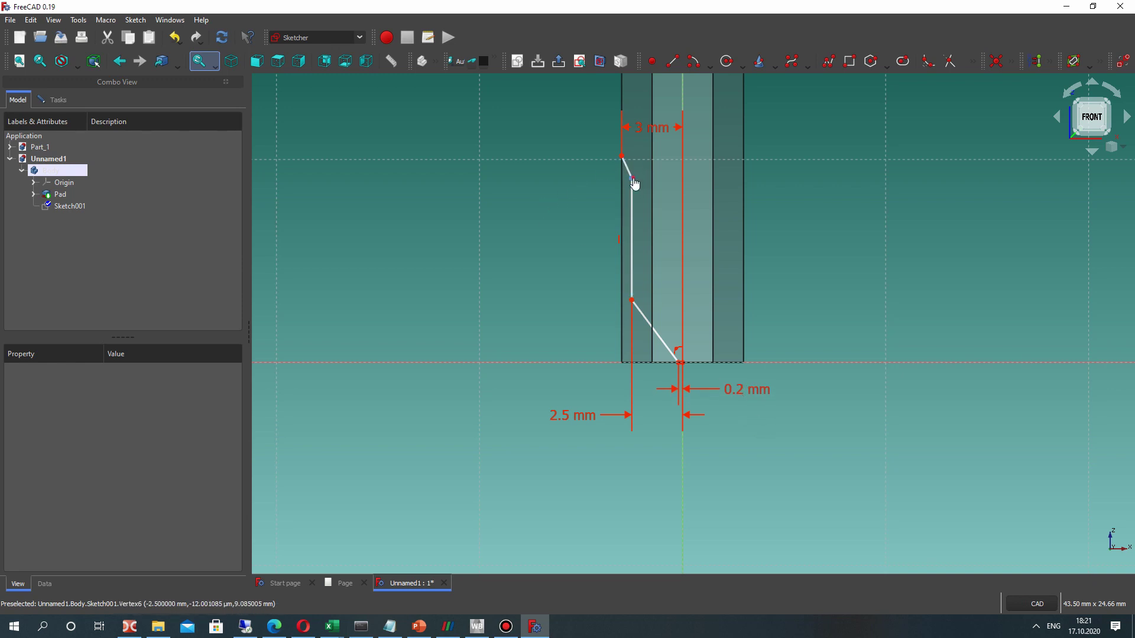
mouse_move(633, 180)
mouse_down()
mouse_move(641, 256)
mouse_move(646, 197)
mouse_up()
scroll(678, 356, up, 1)
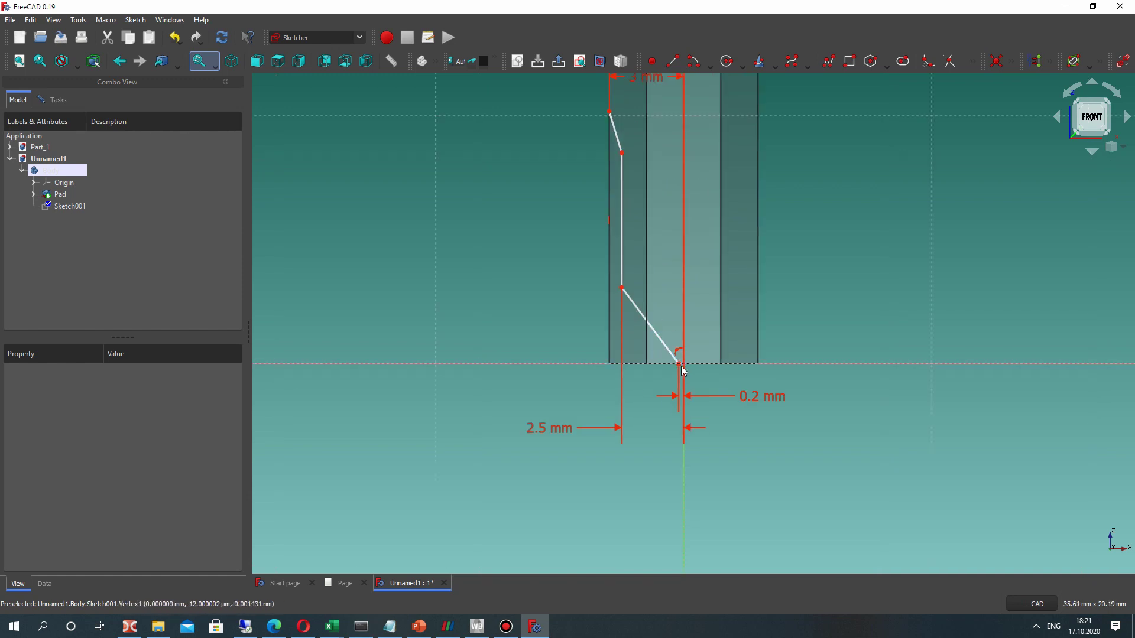
click(684, 366)
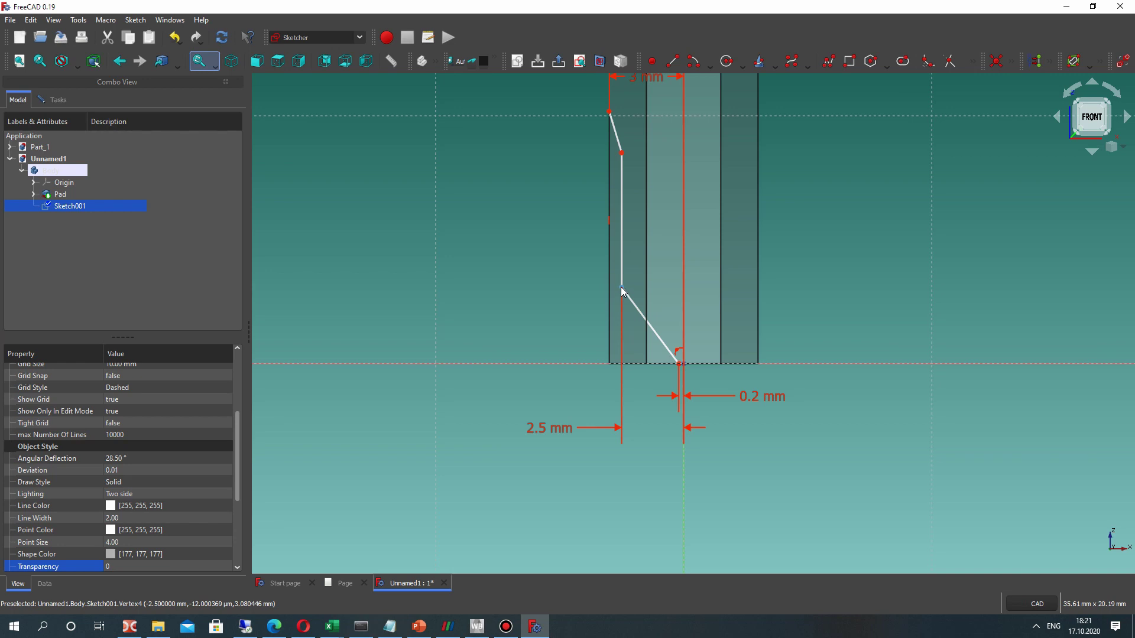
Dimension the slope's starting vertex 5 mm above the horizontal axis.
click(532, 268)
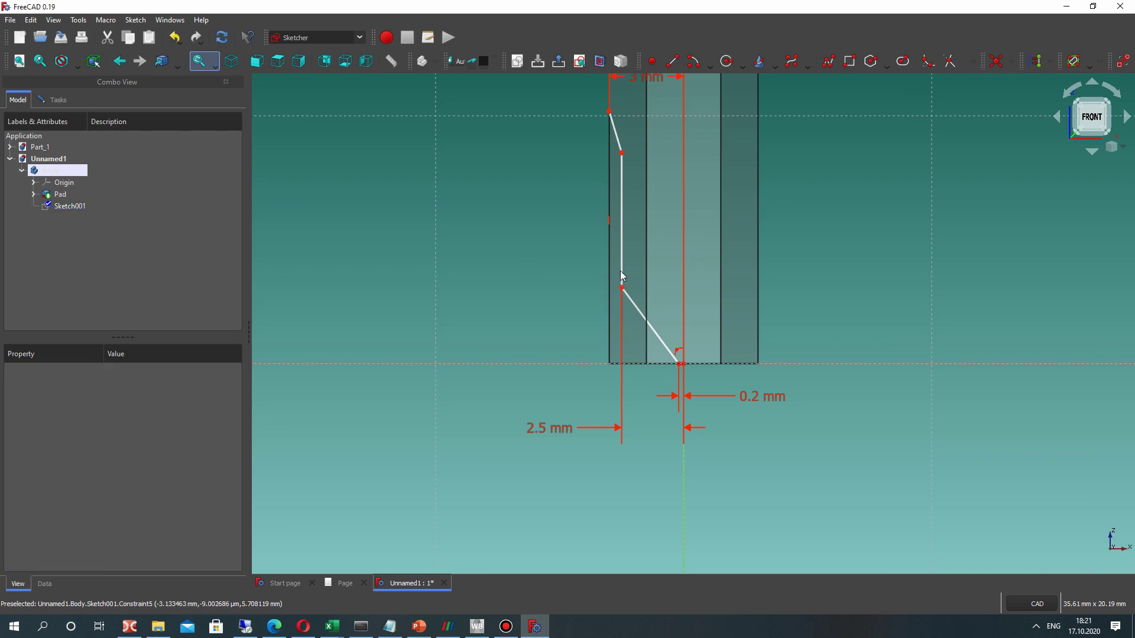
click(622, 288)
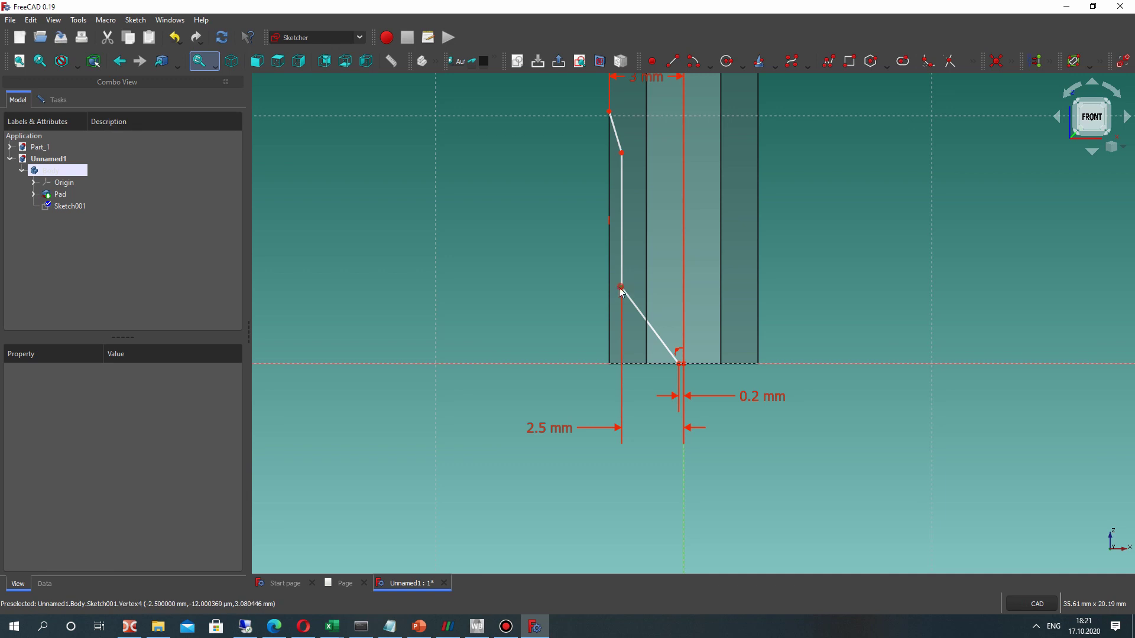
click(552, 364)
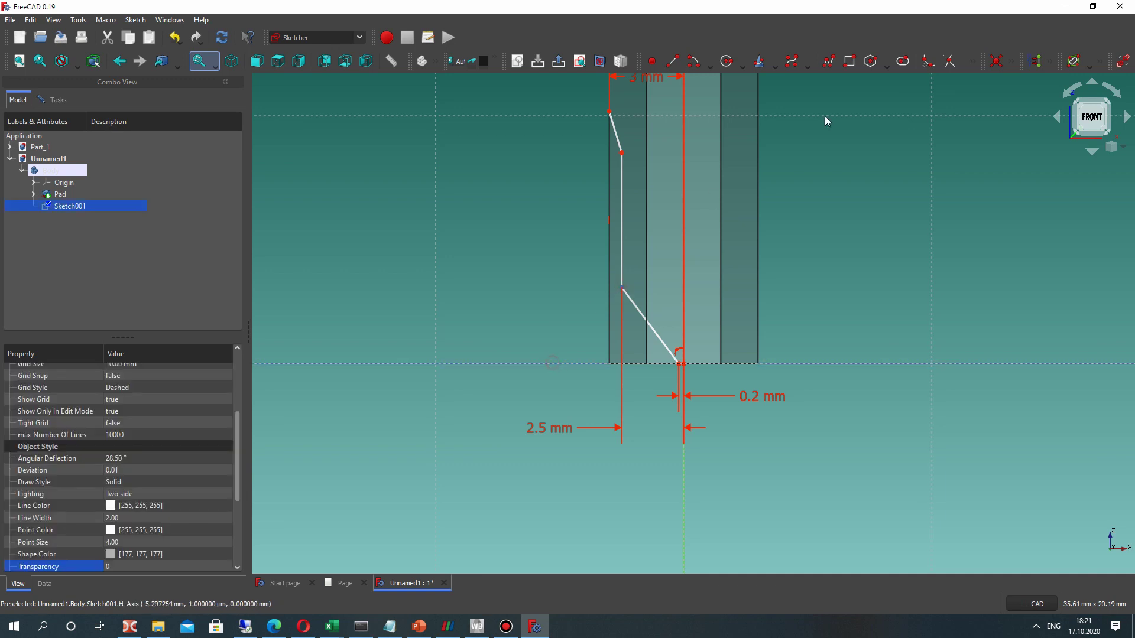
click(1015, 65)
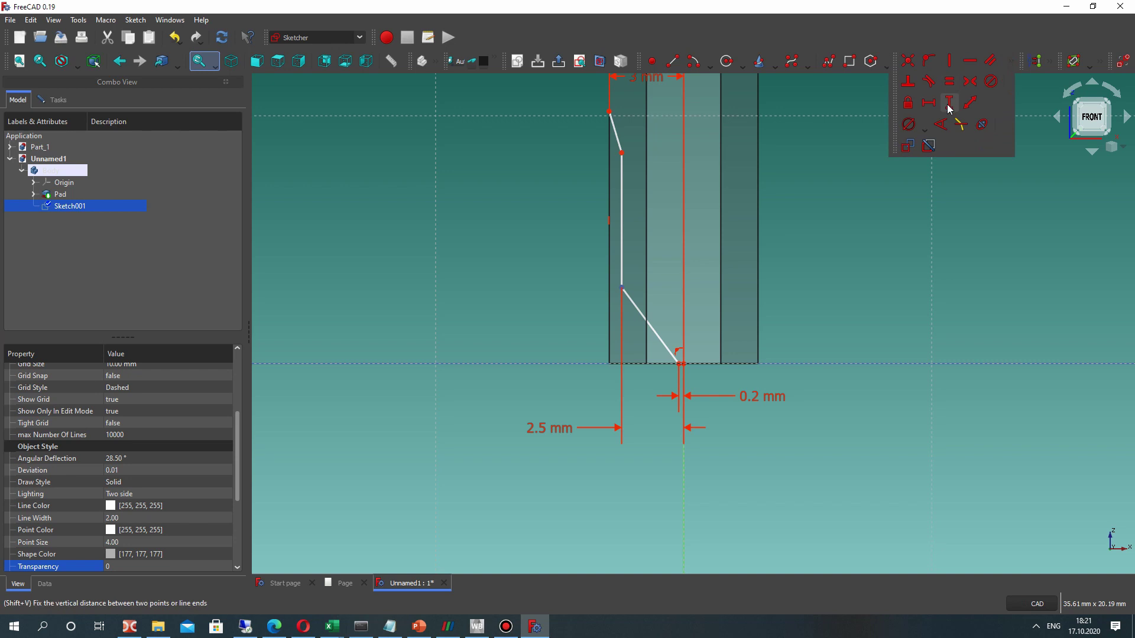
click(948, 104)
text(0.5)
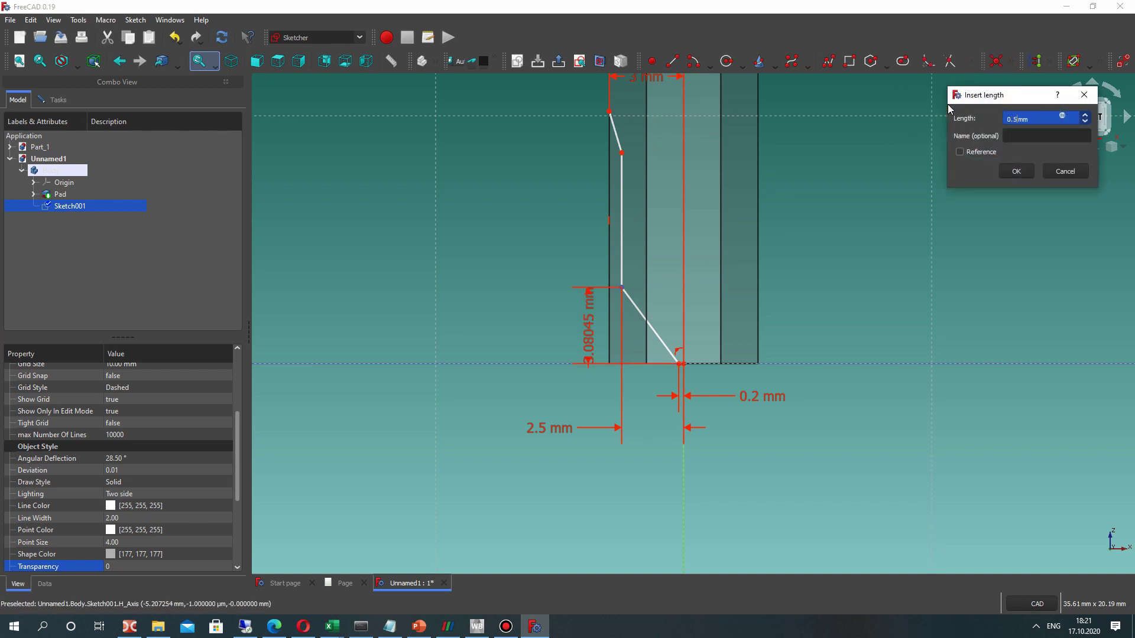
text(5)
key(BackSpace)
key(BackSpace)
key(BackSpace)
text(5)
key(Return)
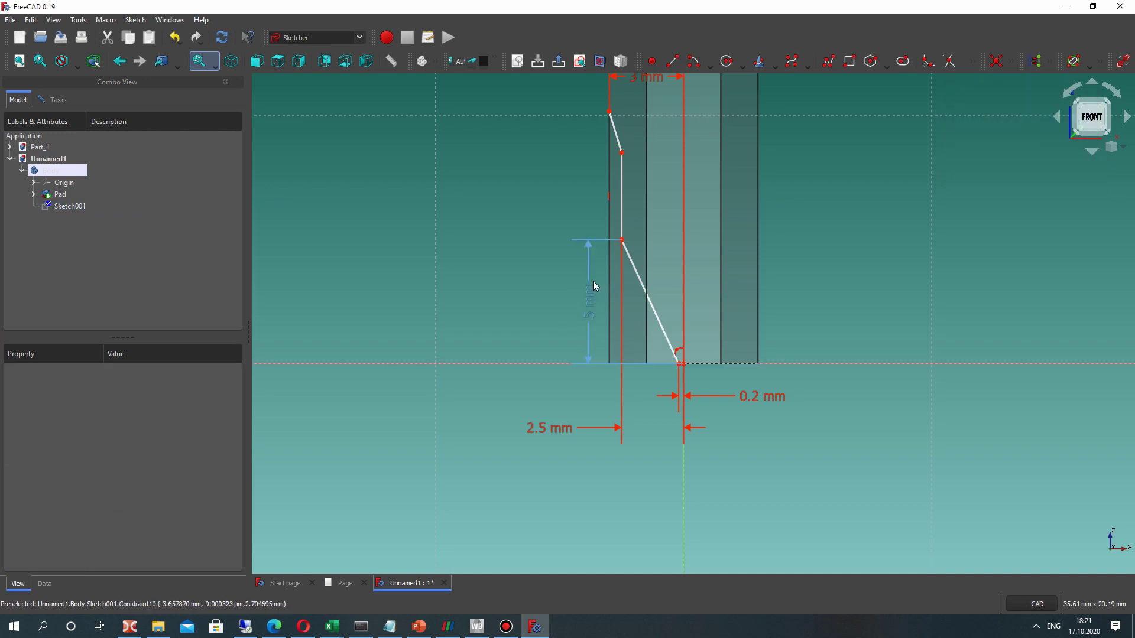
mouse_move(591, 297)
mouse_down()
mouse_move(529, 296)
mouse_move(536, 307)
mouse_up()
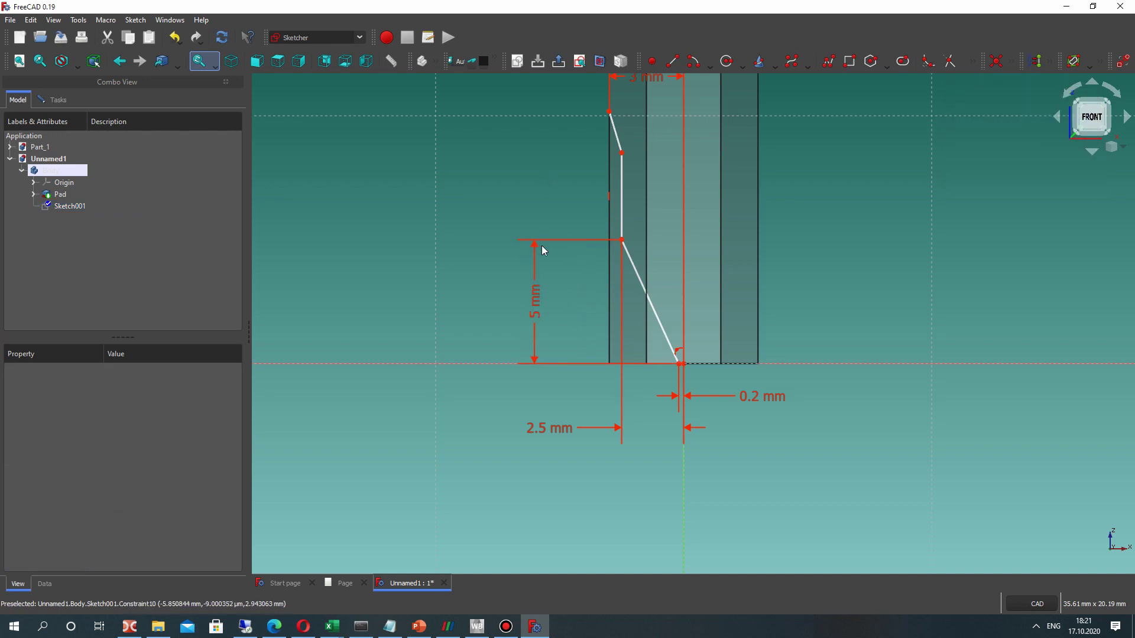
scroll(558, 253, down, 5)
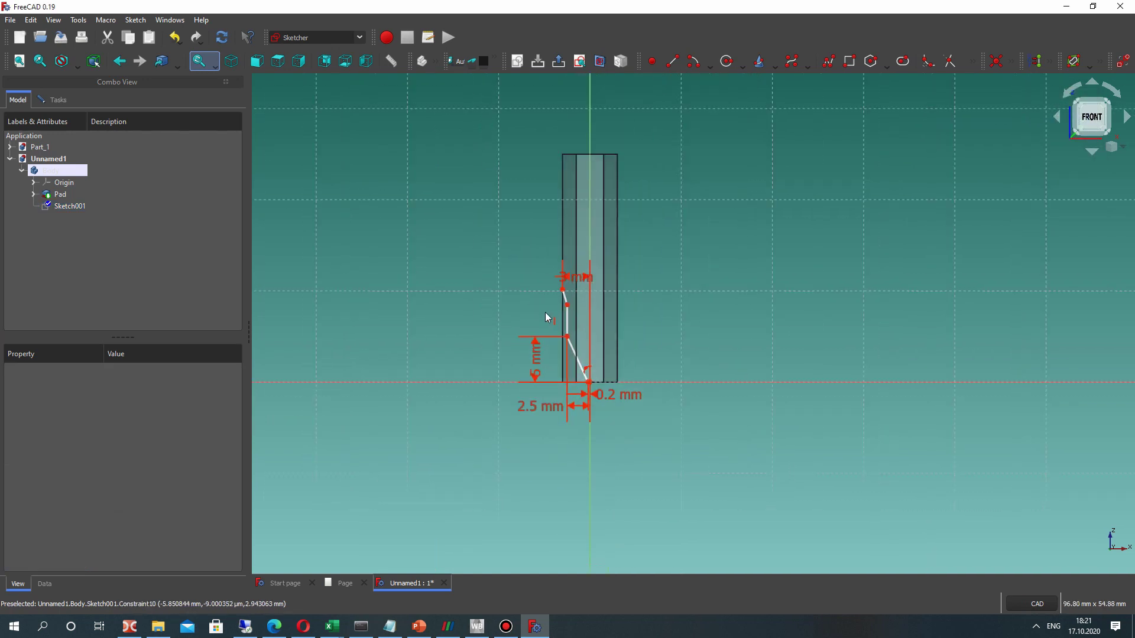
scroll(552, 316, up, 4)
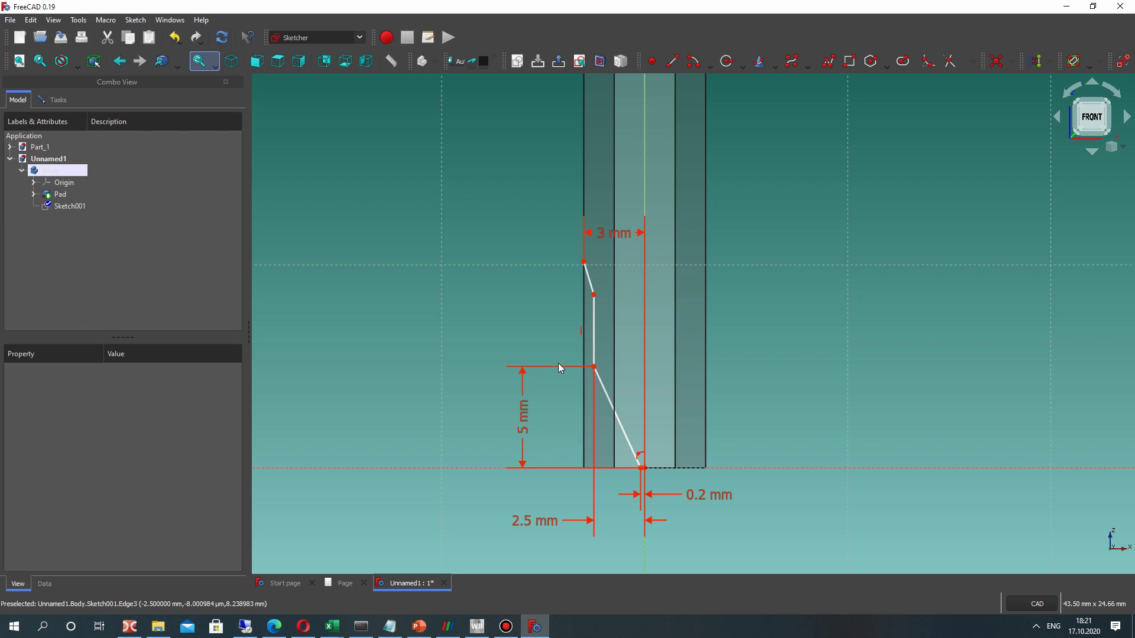
Fix the profile's top end vertex 10 mm above the horizontal axis.
click(584, 262)
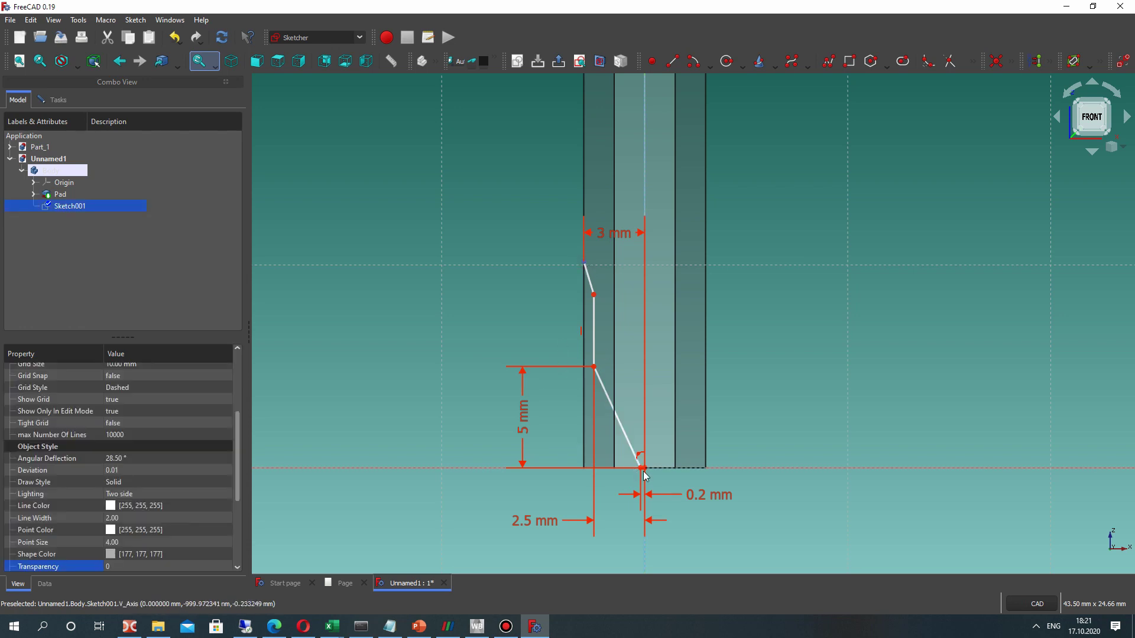
click(465, 469)
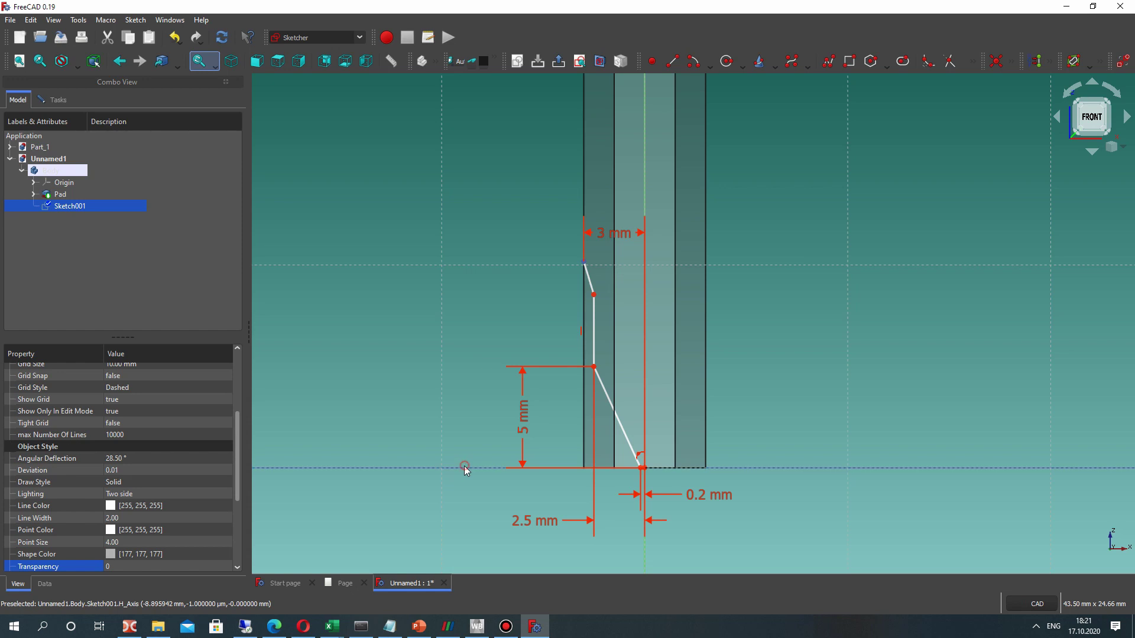
click(1014, 64)
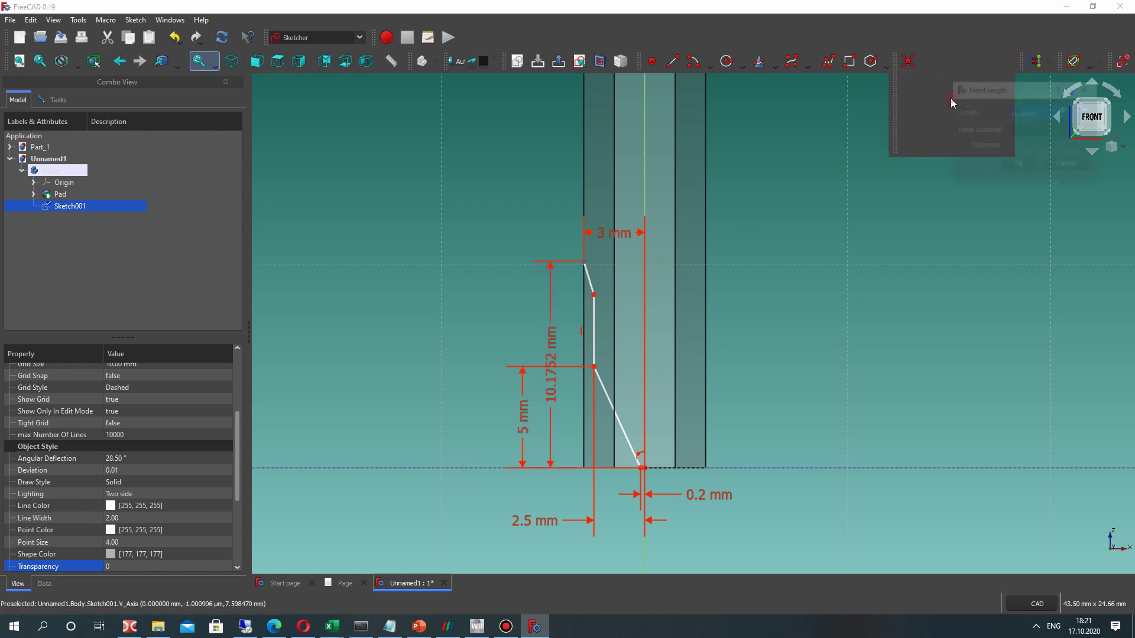
click(951, 99)
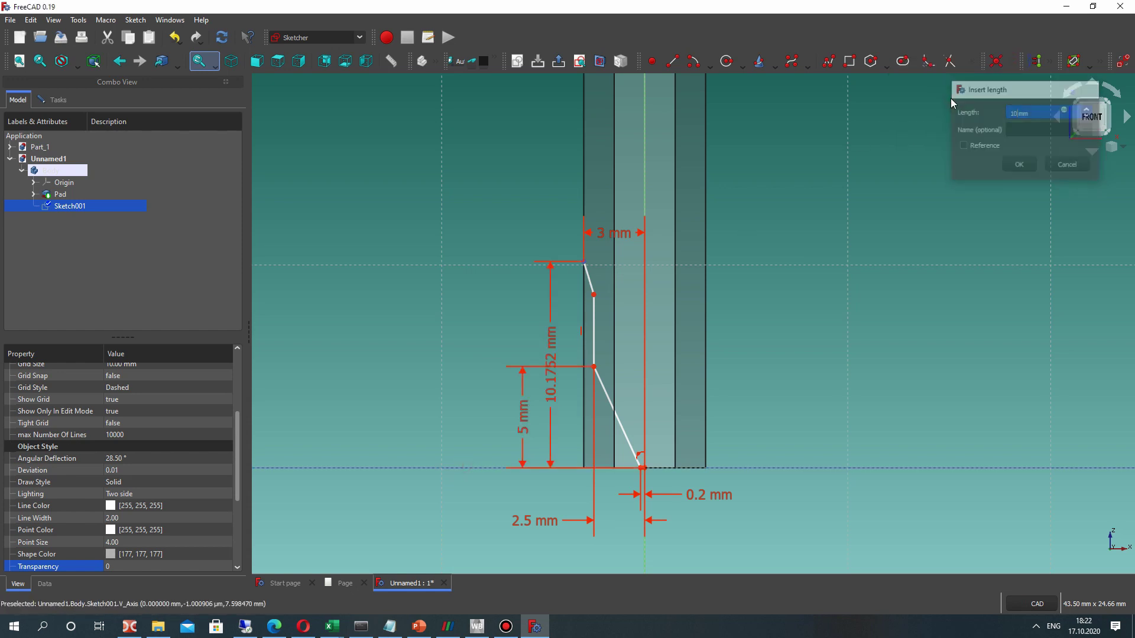
key(Return)
scroll(672, 297, down, 3)
scroll(672, 297, up, 2)
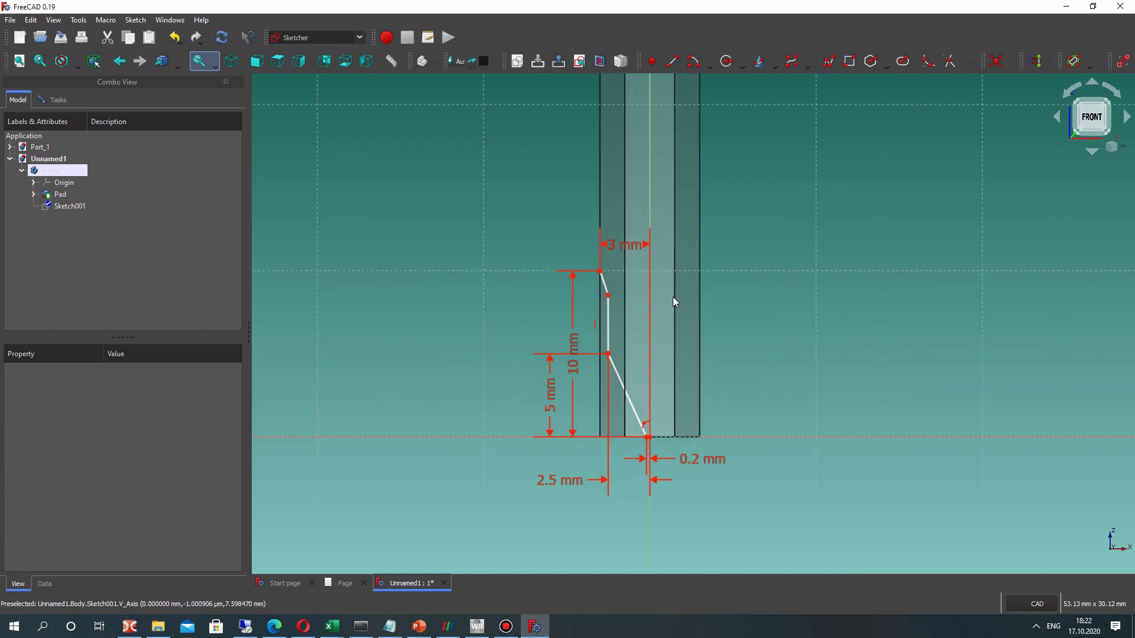
drag(576, 346, 502, 350)
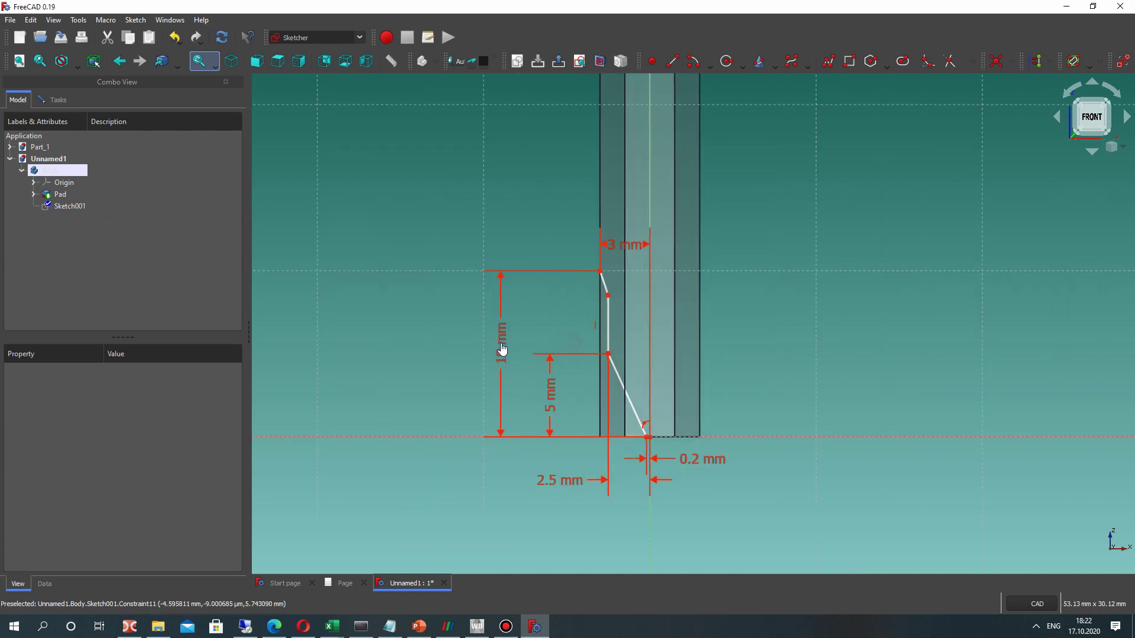
Set the upper bend point's vertical height to 8 mm, placing its label left of the 5 mm one.
click(609, 300)
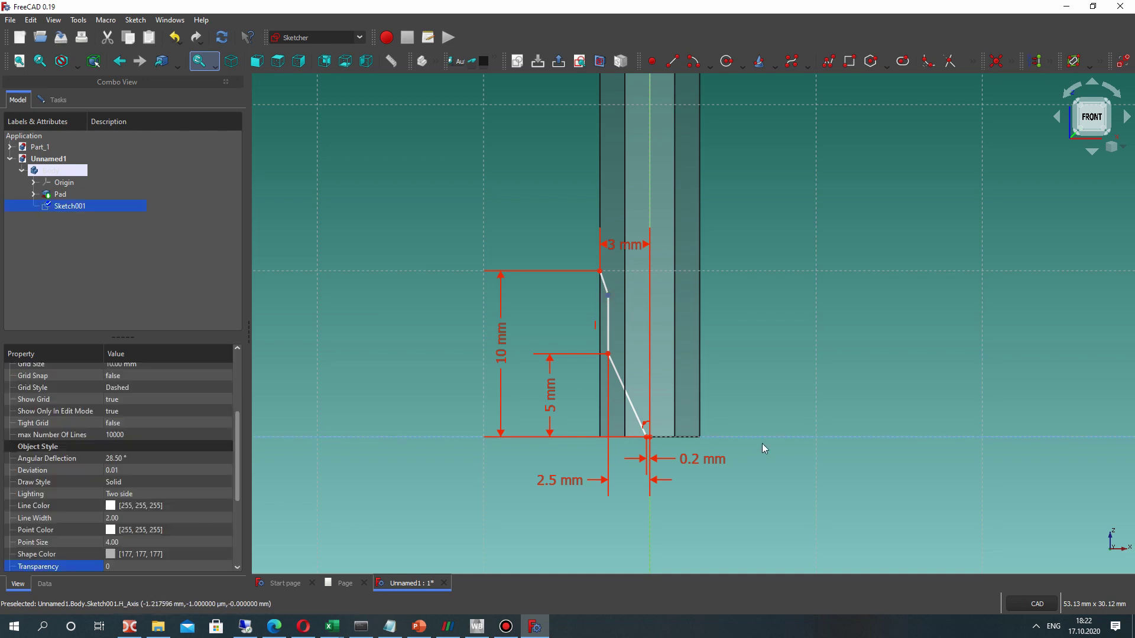
click(1010, 64)
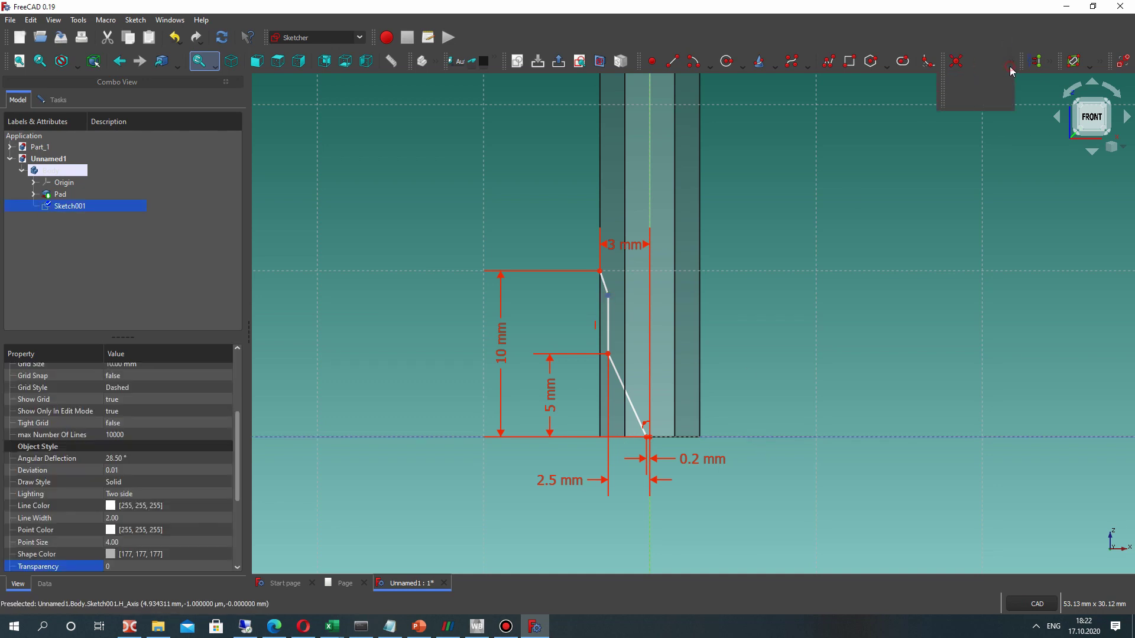
click(949, 102)
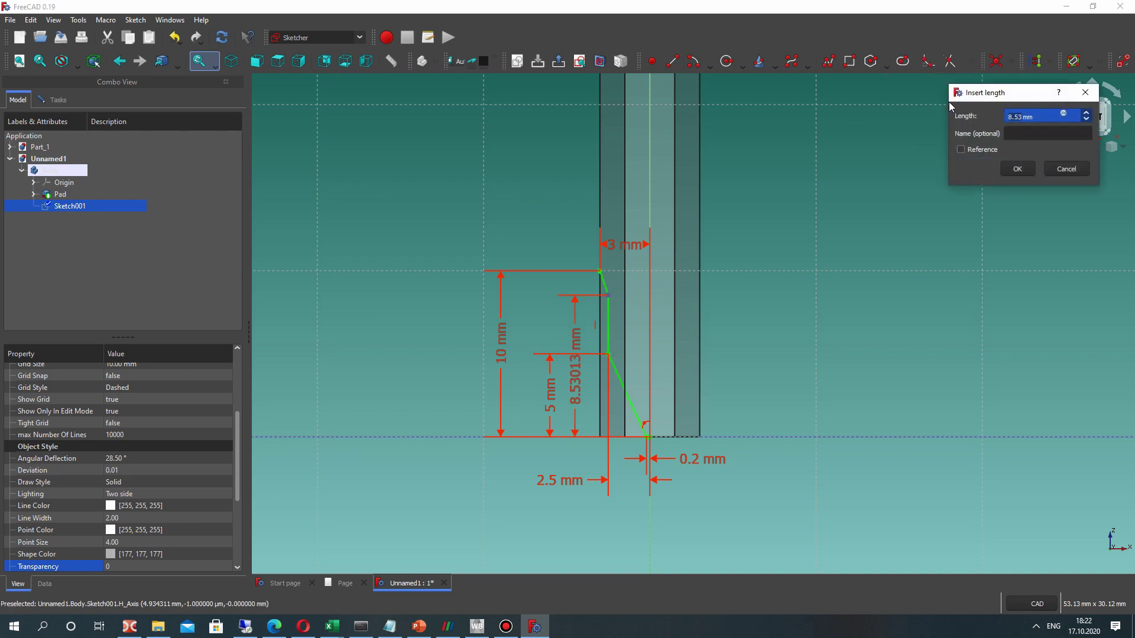
text(8)
key(Return)
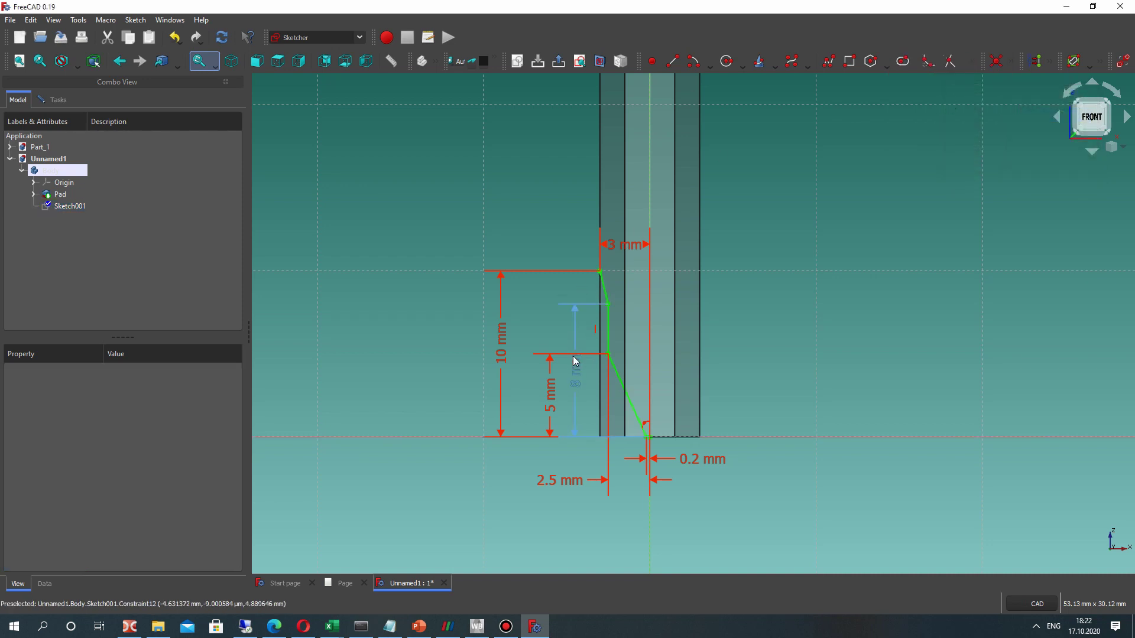
drag(575, 362, 524, 378)
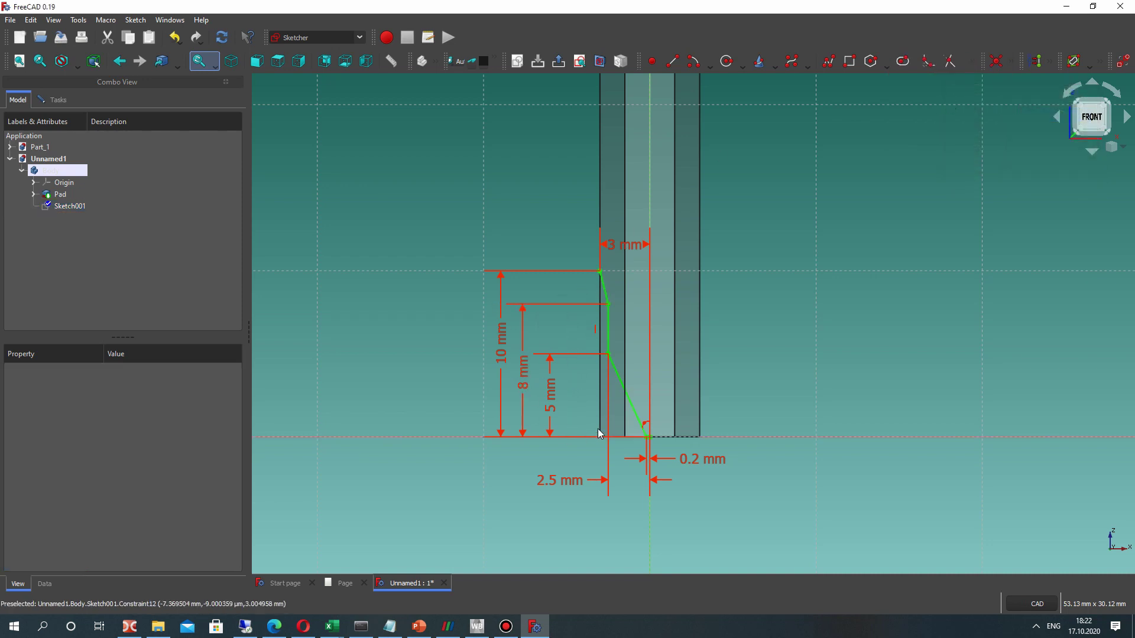
Draw top, left and bottom lines closing the outline back at the tip's bottom point.
click(672, 61)
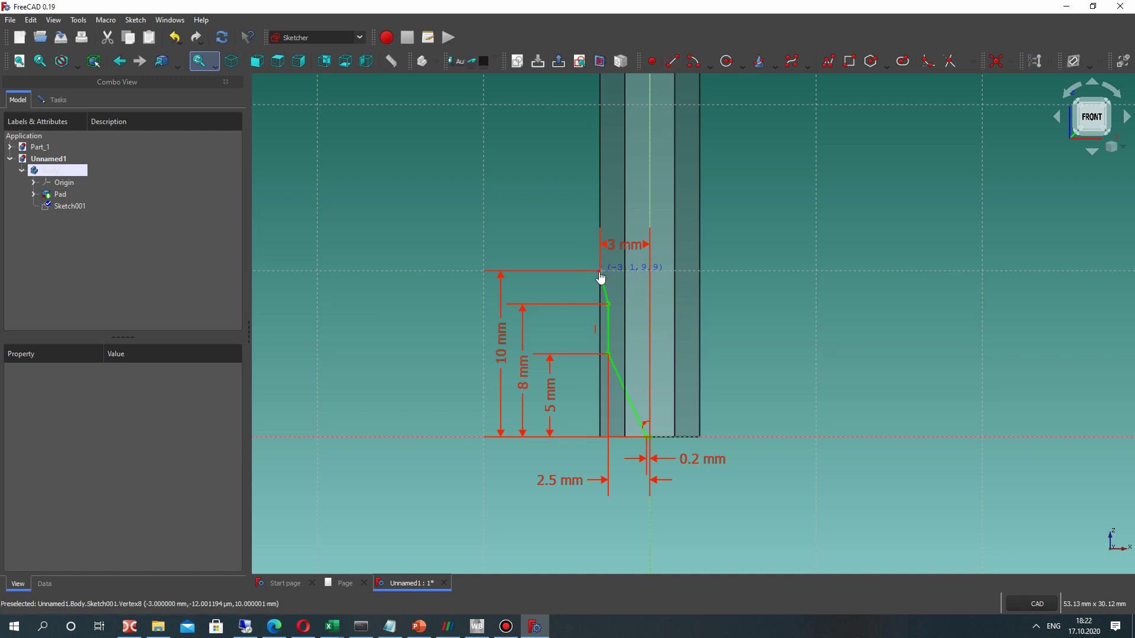
click(600, 271)
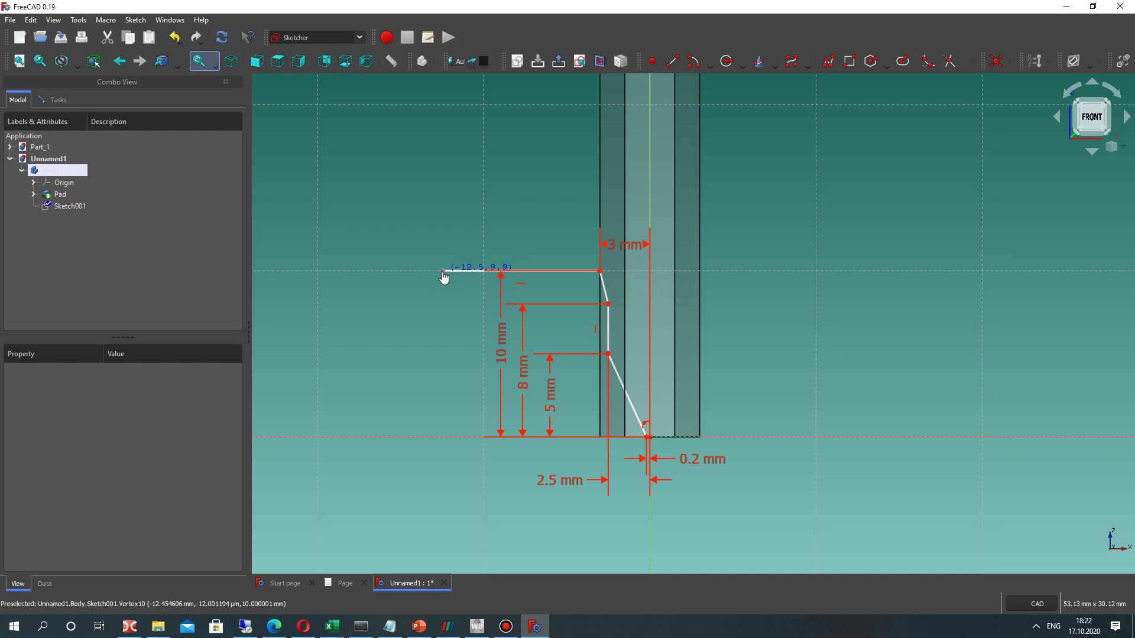
click(444, 271)
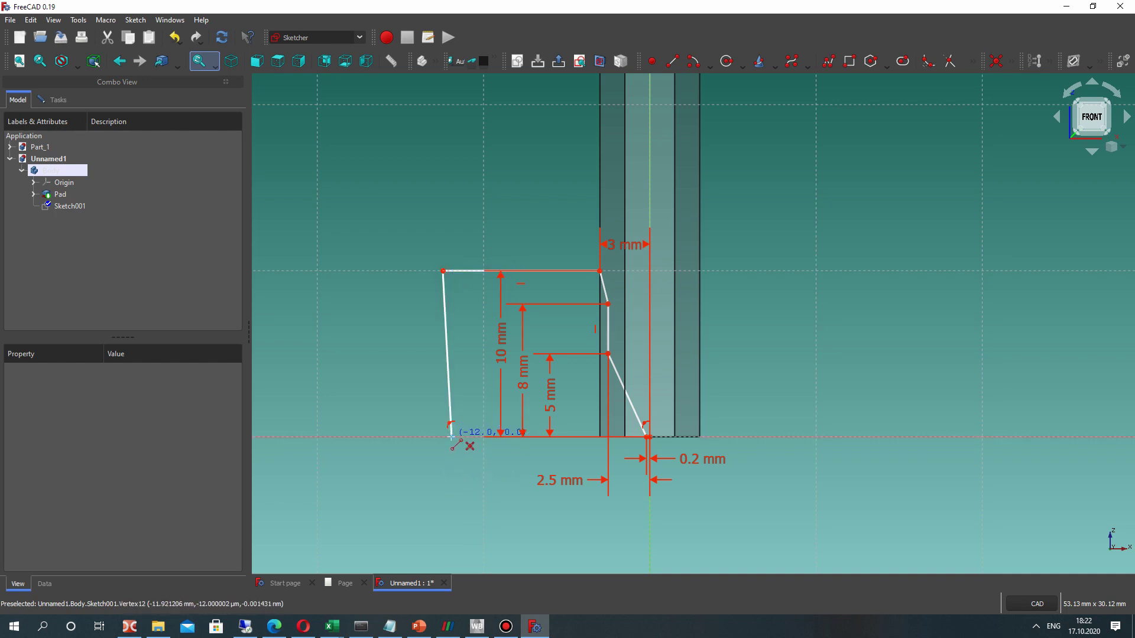
click(451, 438)
scroll(648, 434, up, 10)
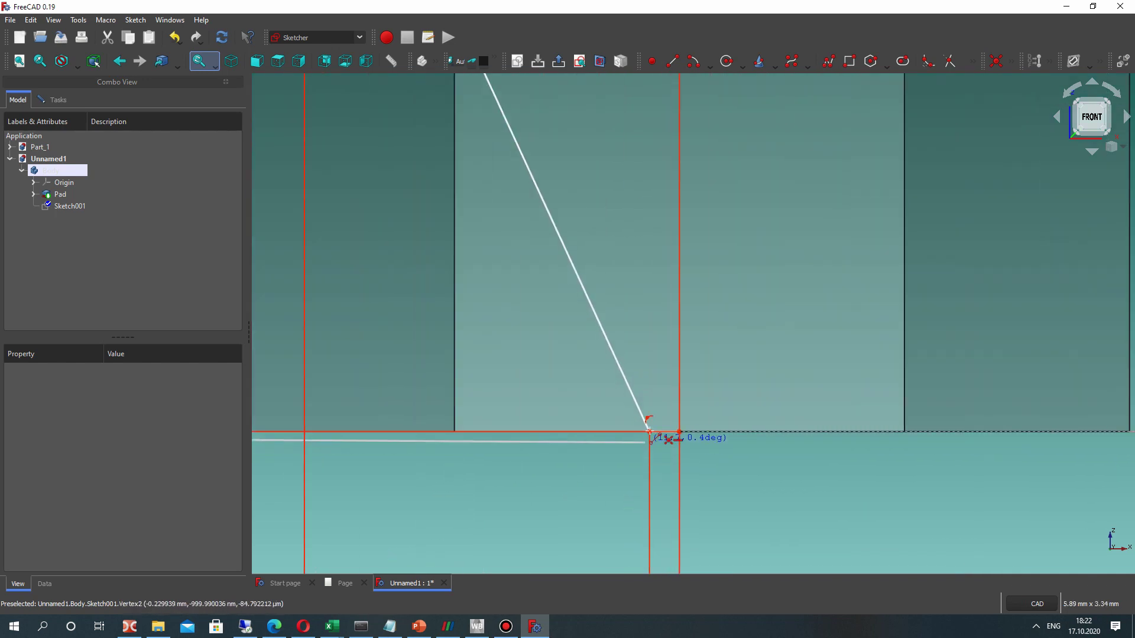
click(649, 431)
right_click(649, 431)
right_click(661, 431)
click(662, 432)
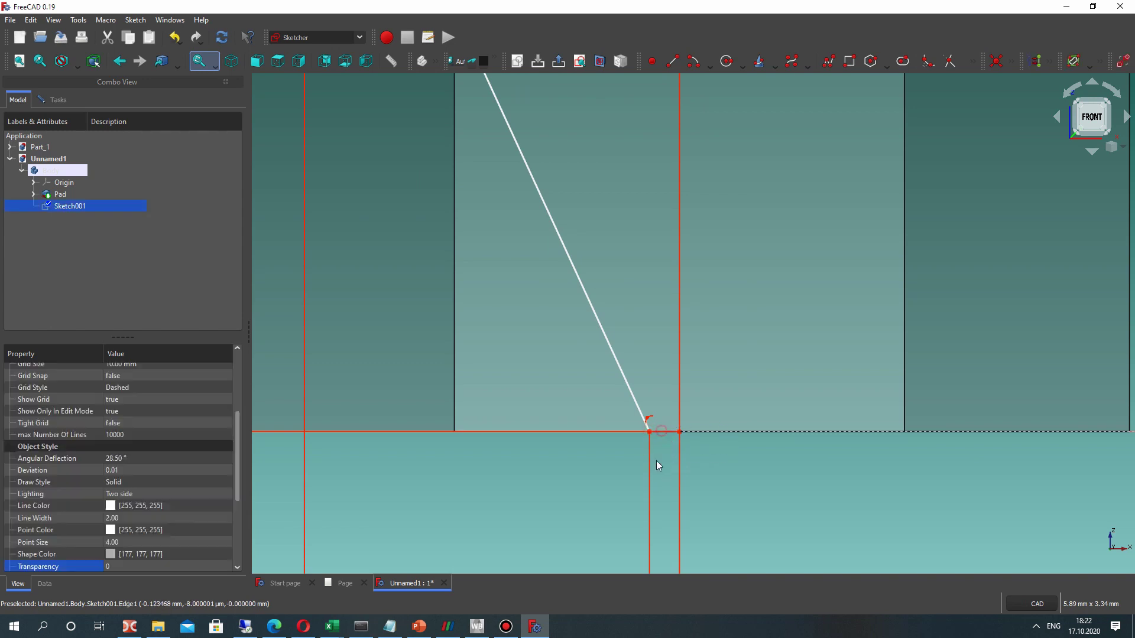
click(657, 467)
scroll(672, 408, down, 7)
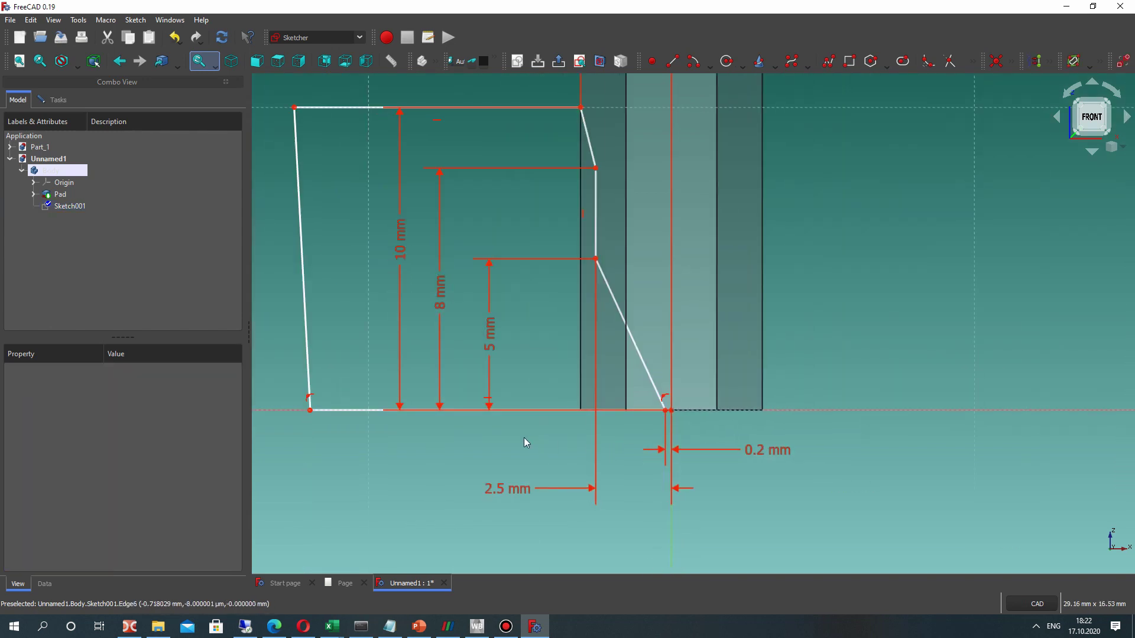
Constrain the outline's left edge vertical and close the sketch.
click(299, 289)
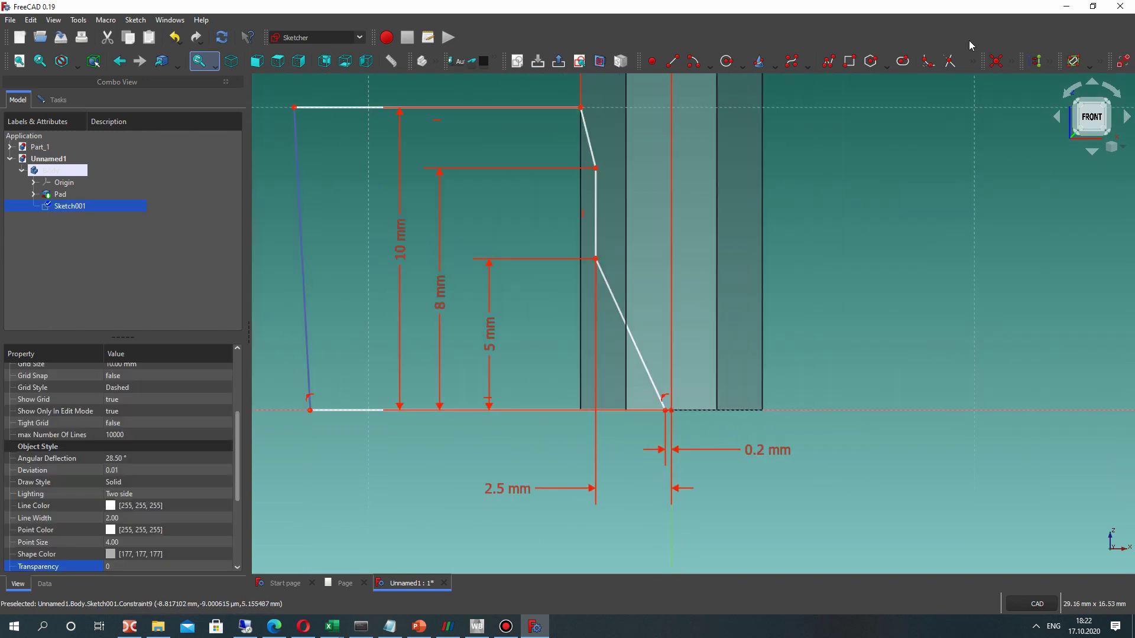
click(1010, 62)
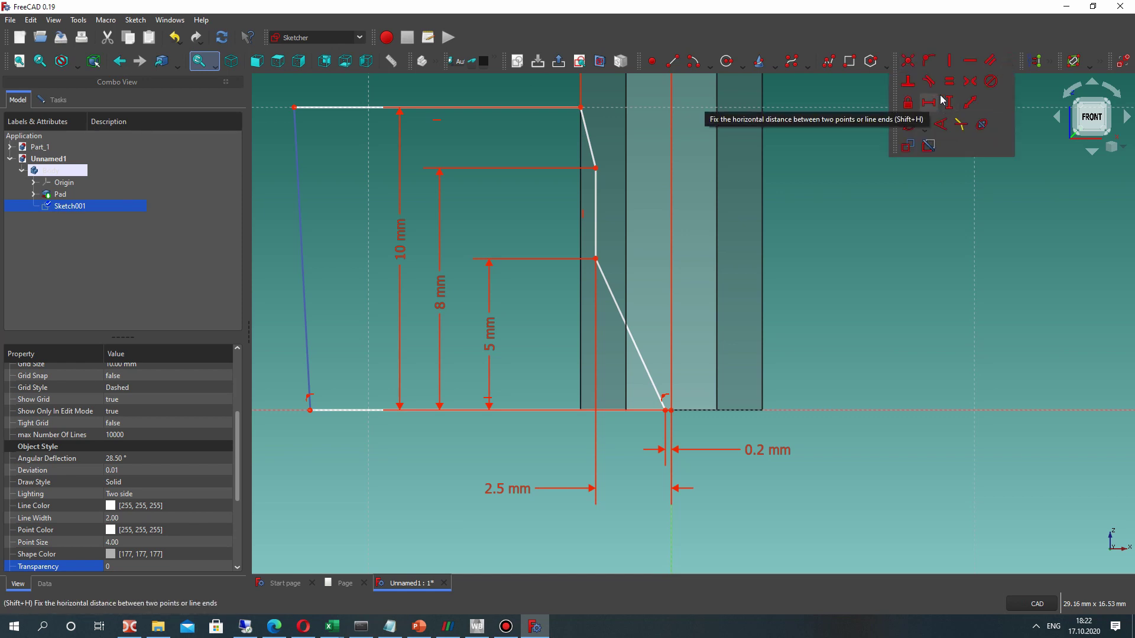
click(952, 62)
scroll(410, 254, down, 2)
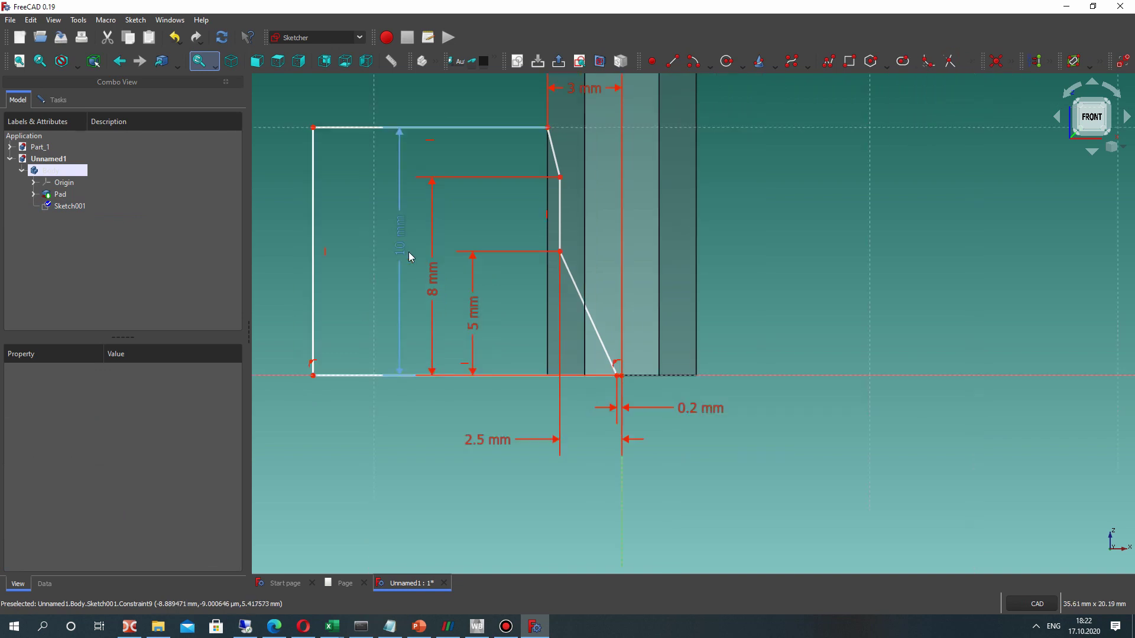
middle_drag(410, 254, 676, 322)
click(52, 100)
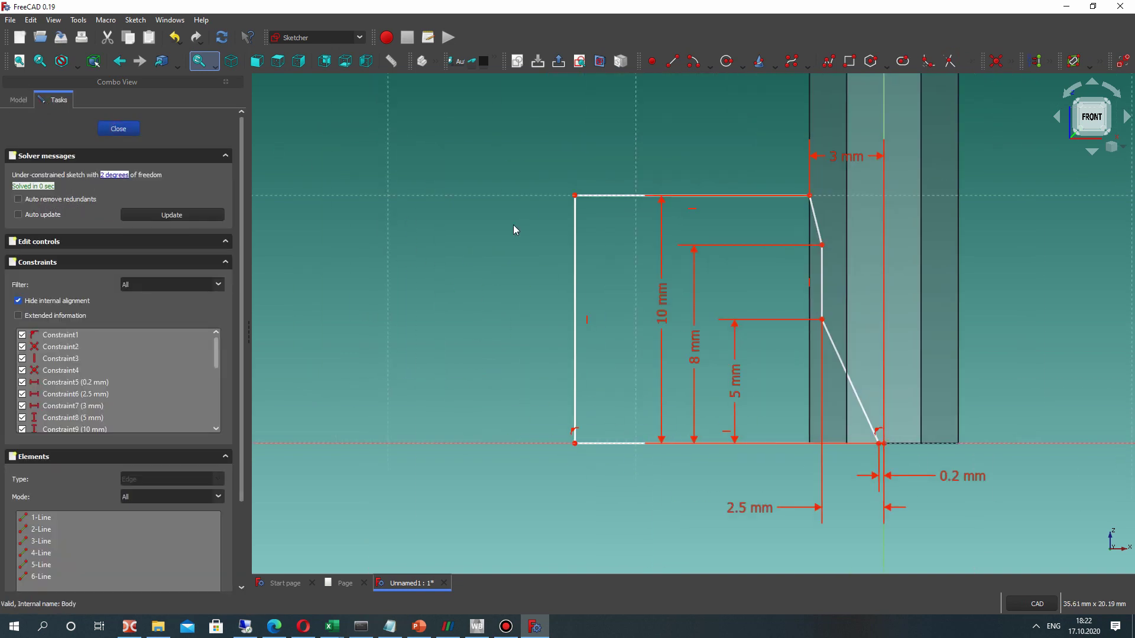
key(Escape)
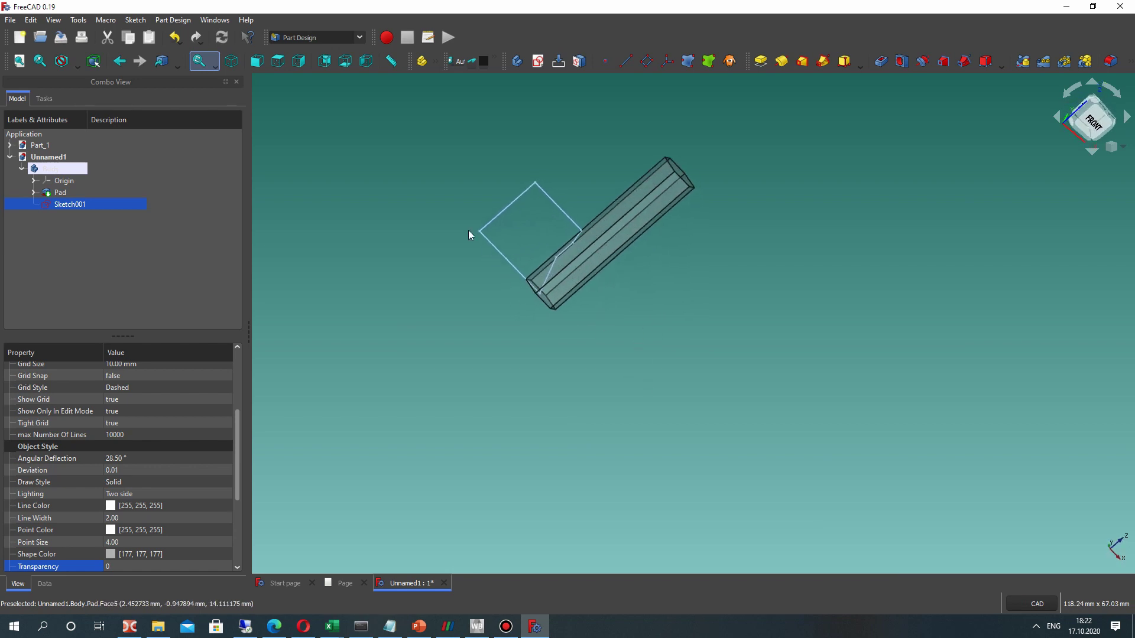
Groove Sketch001 360° around the vertical sketch axis, reversed, to form the conical tip.
middle_drag(470, 235, 514, 181)
middle_drag(579, 220, 552, 360)
scroll(552, 360, up, 1)
middle_drag(611, 387, 672, 408)
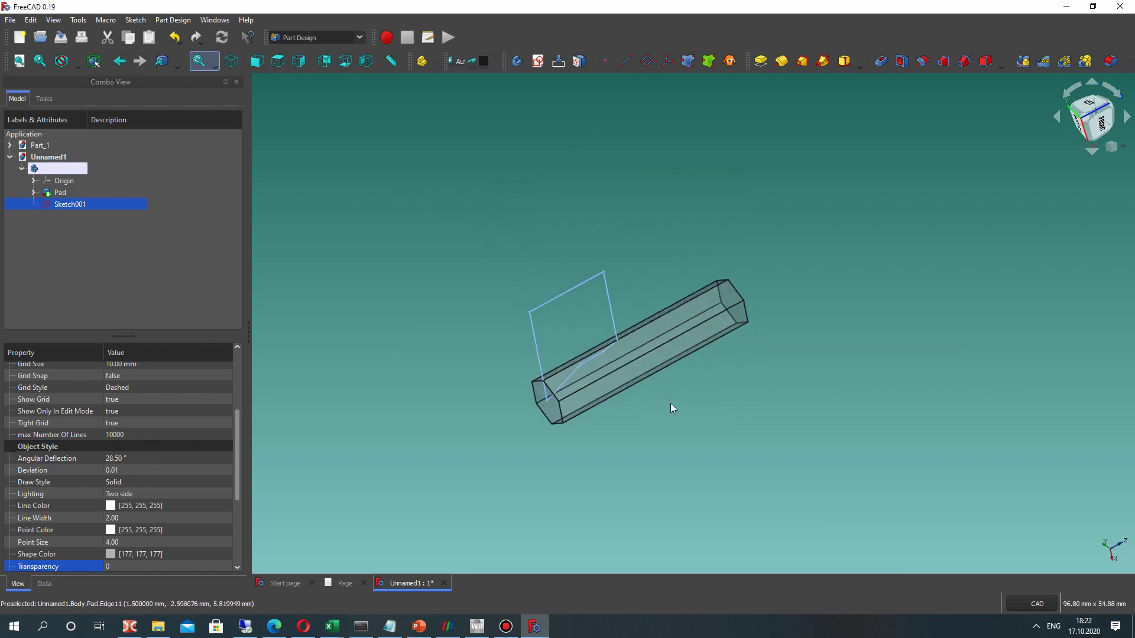
scroll(511, 434, up, 2)
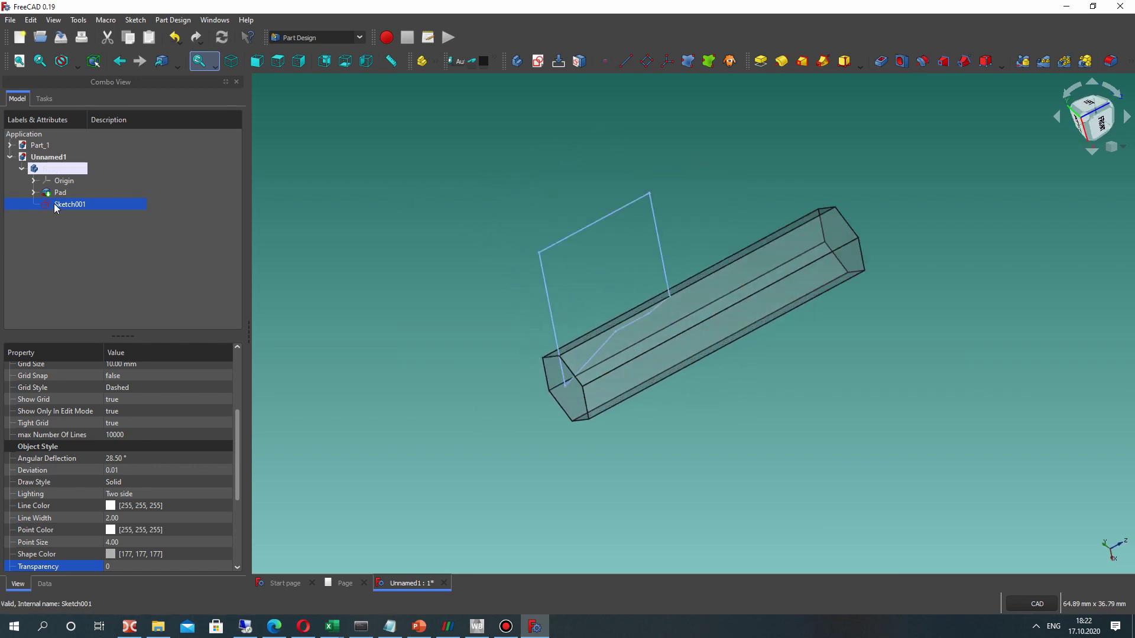
click(921, 61)
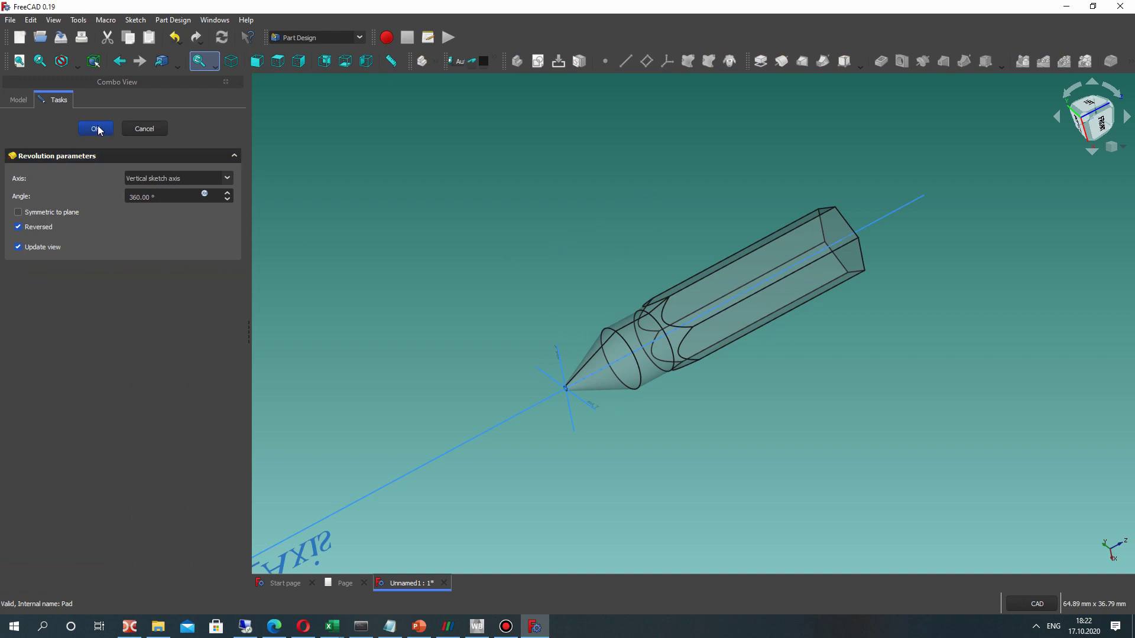
mouse_move(534, 321)
middle_down()
mouse_move(840, 440)
mouse_move(752, 331)
mouse_move(595, 302)
mouse_move(507, 246)
mouse_move(743, 352)
mouse_move(864, 317)
mouse_move(793, 300)
mouse_move(621, 167)
mouse_move(623, 208)
mouse_move(826, 310)
middle_up()
click(54, 169)
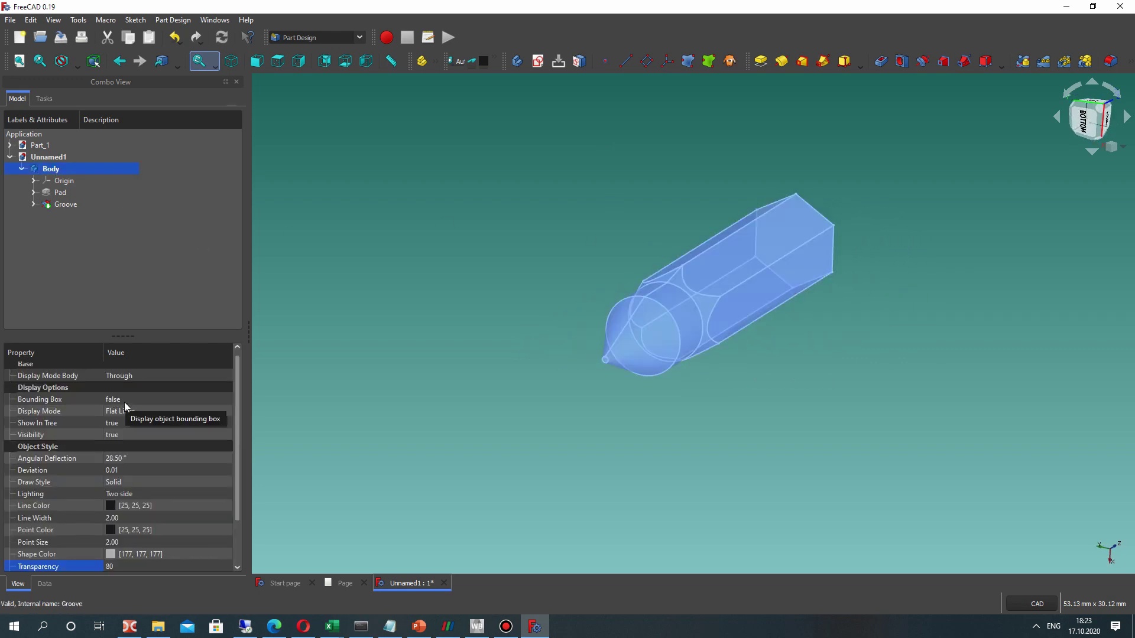
Delete the stray unattached DatumPlane from the body.
click(572, 337)
scroll(650, 361, up, 3)
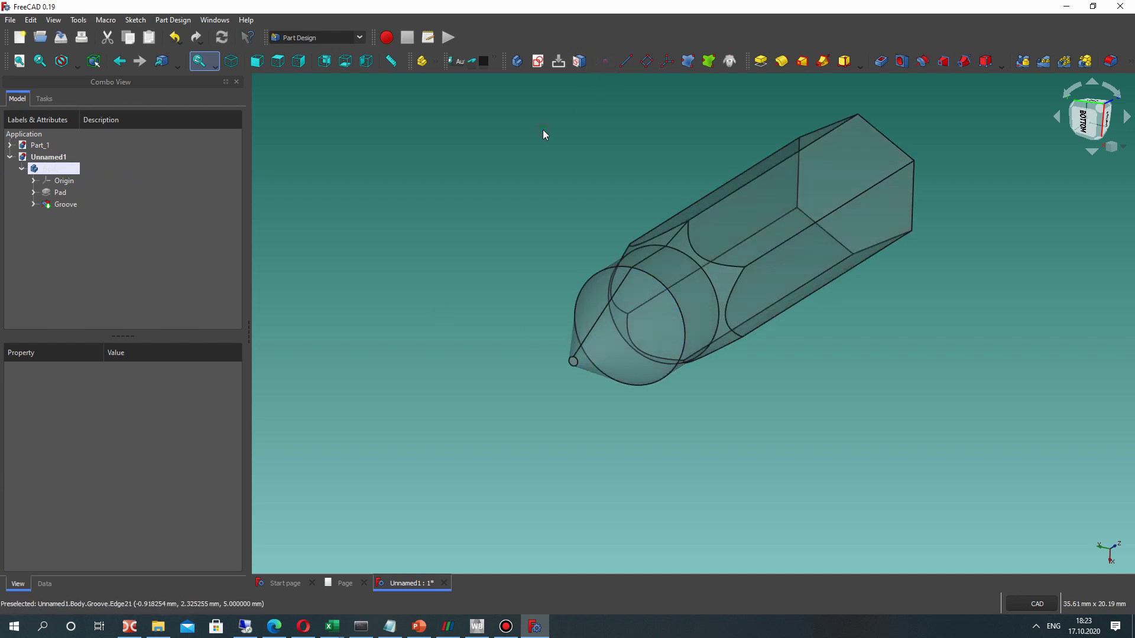
click(643, 62)
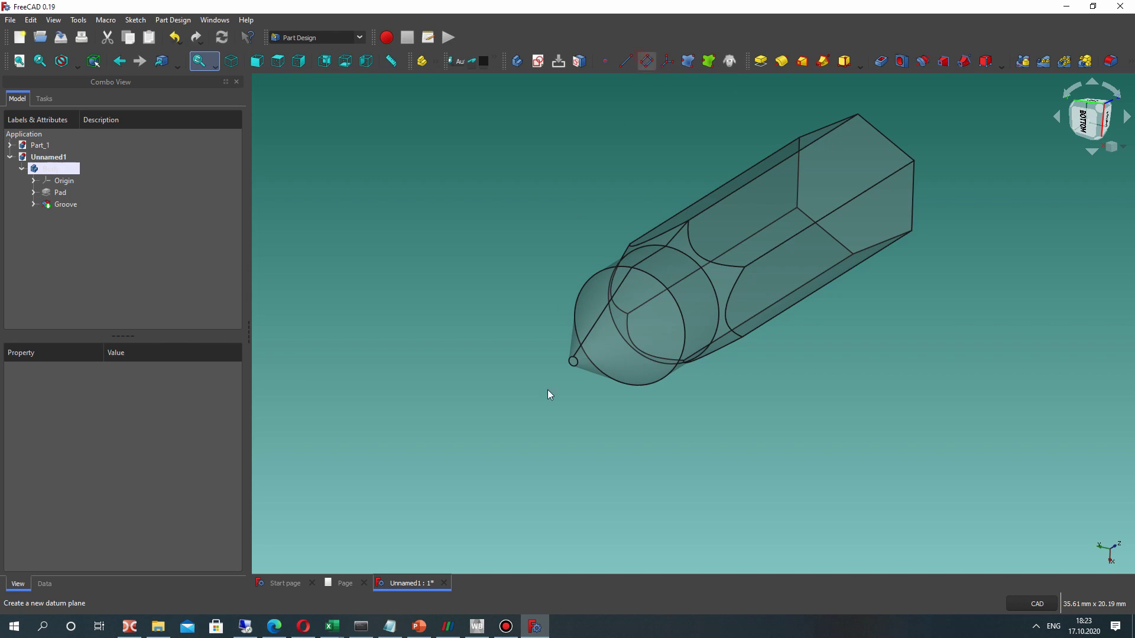
scroll(591, 342, up, 4)
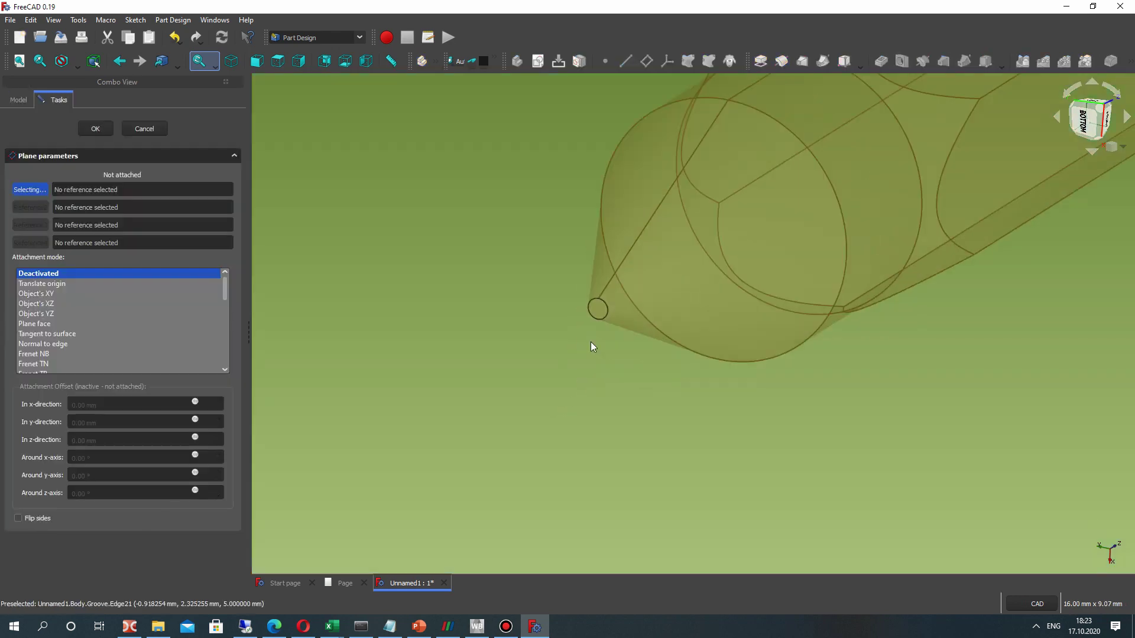
click(144, 130)
click(501, 292)
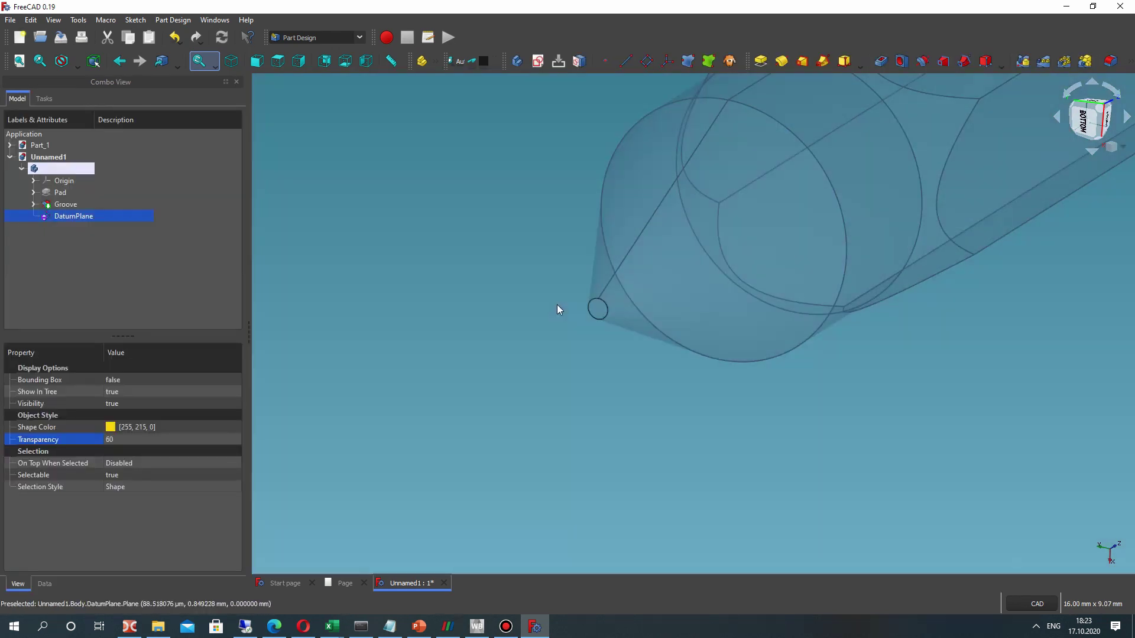
scroll(557, 304, down, 15)
click(730, 293)
click(70, 219)
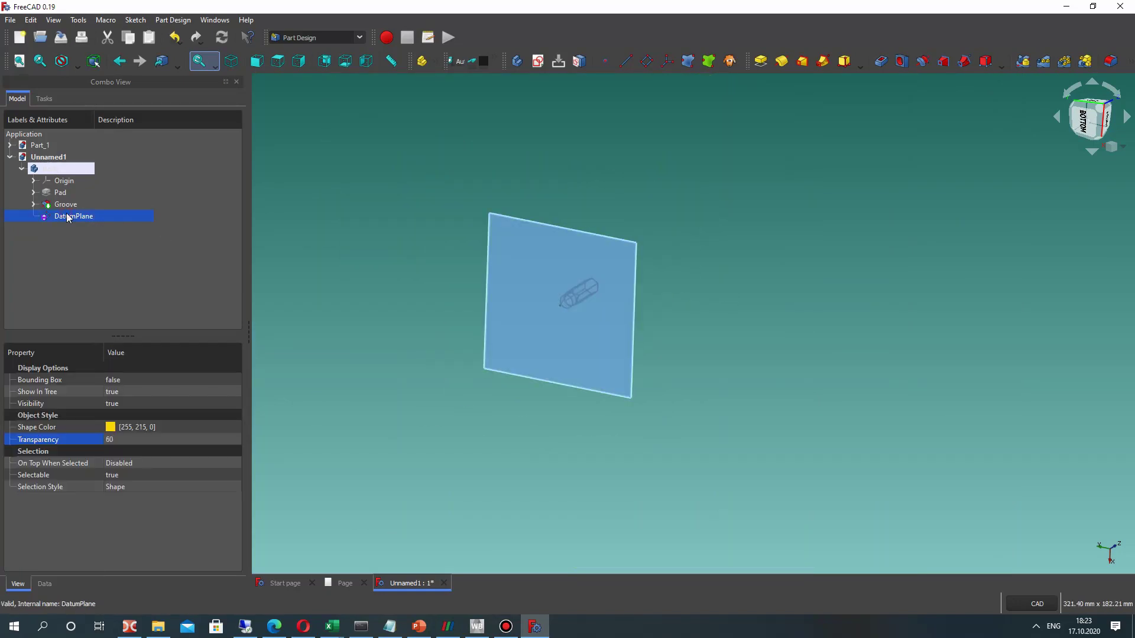
right_click(67, 215)
click(104, 336)
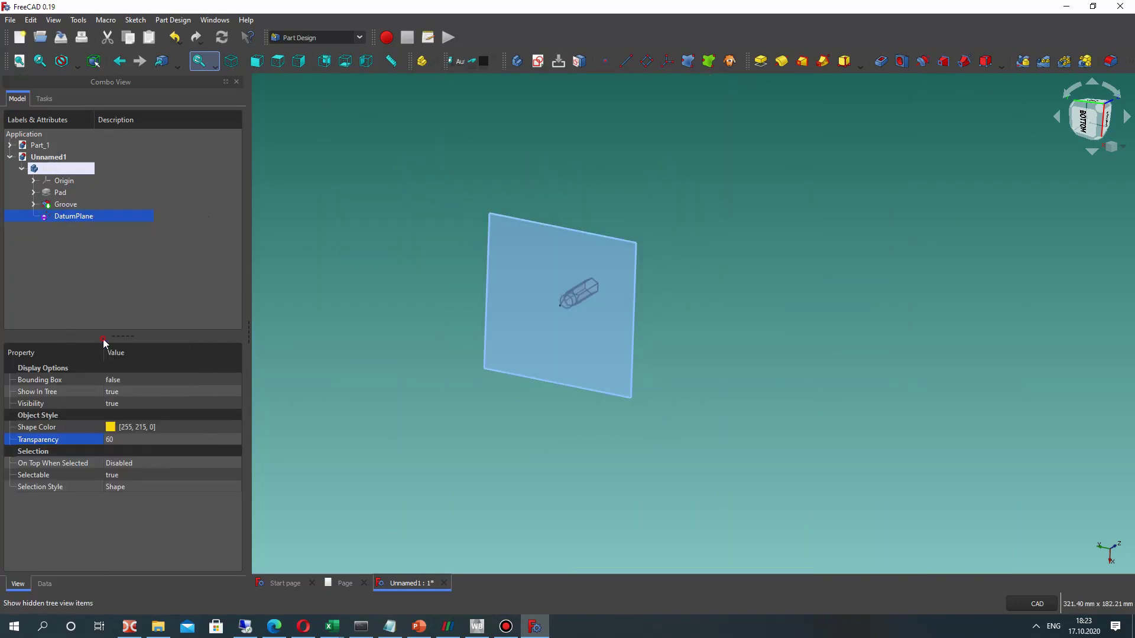
scroll(545, 358, up, 10)
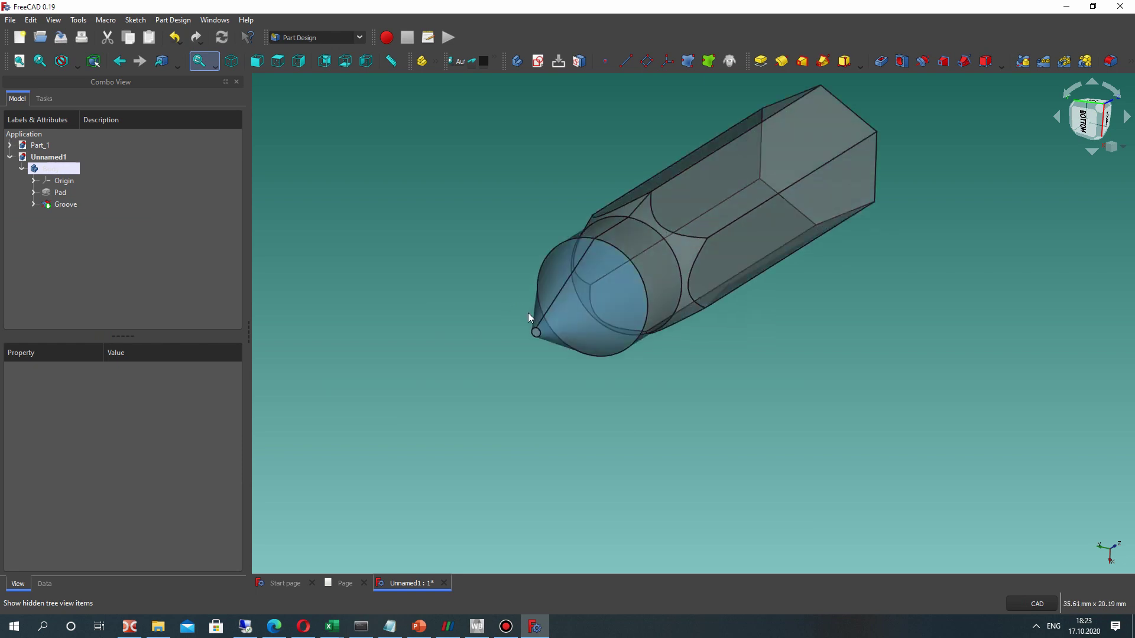
Attach a new datum plane to the cone tip's flat face (Face11) in Plane face mode.
click(545, 358)
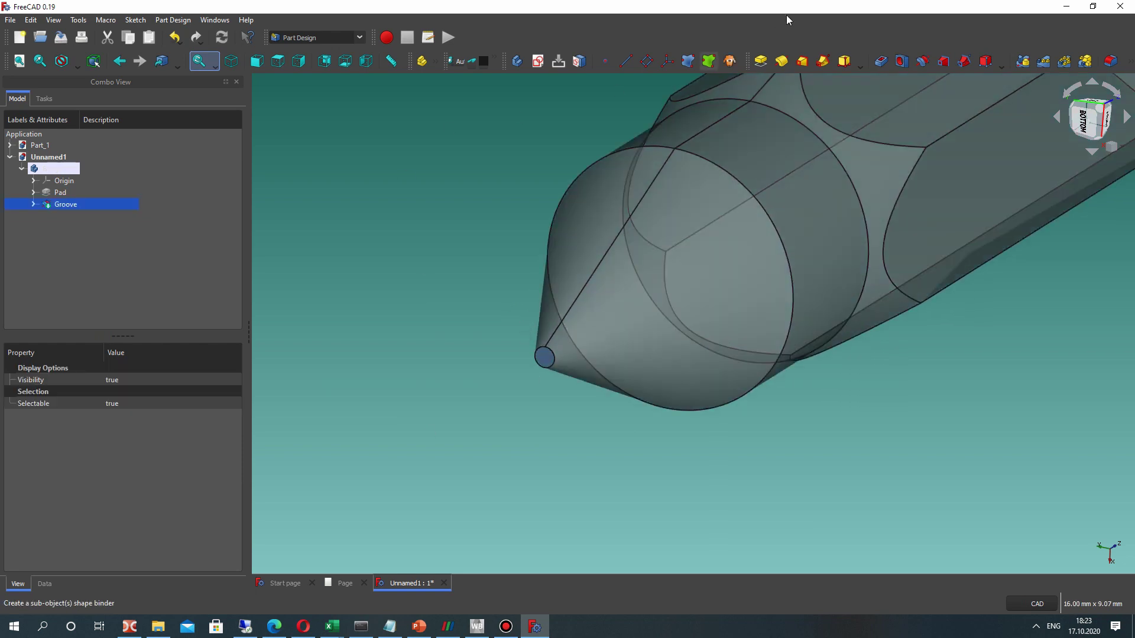
click(646, 62)
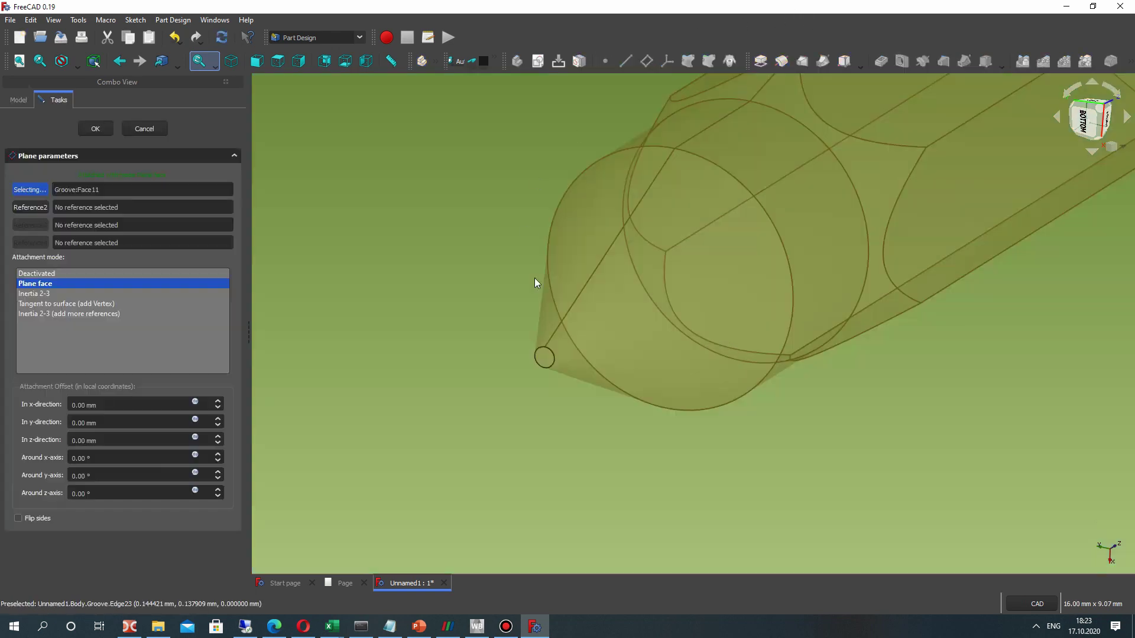
click(94, 129)
scroll(557, 266, down, 10)
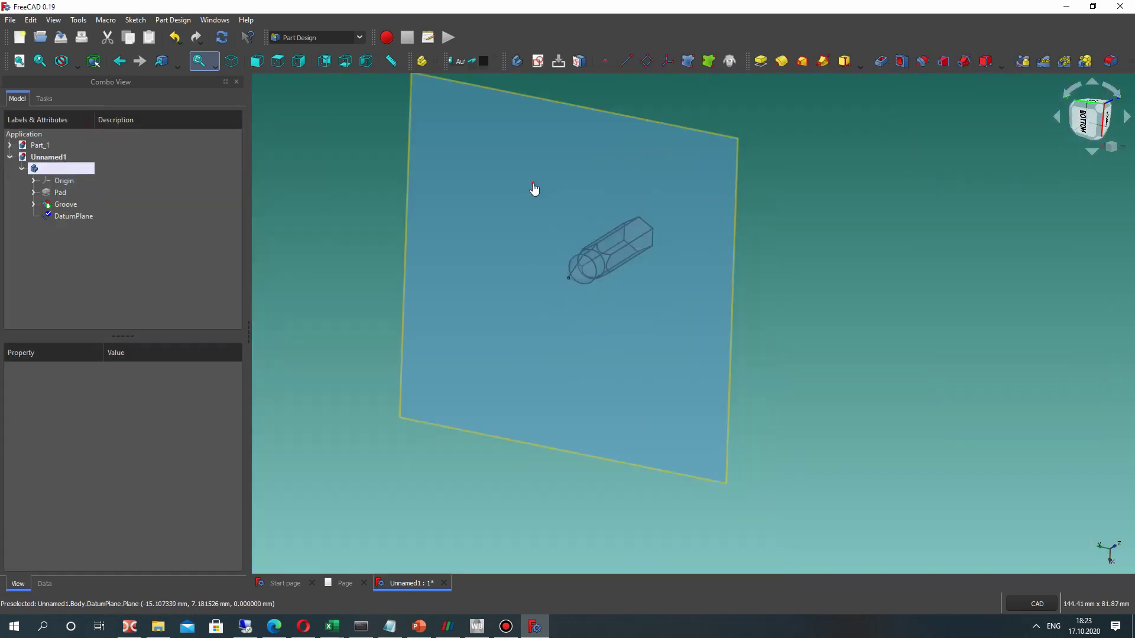
click(99, 213)
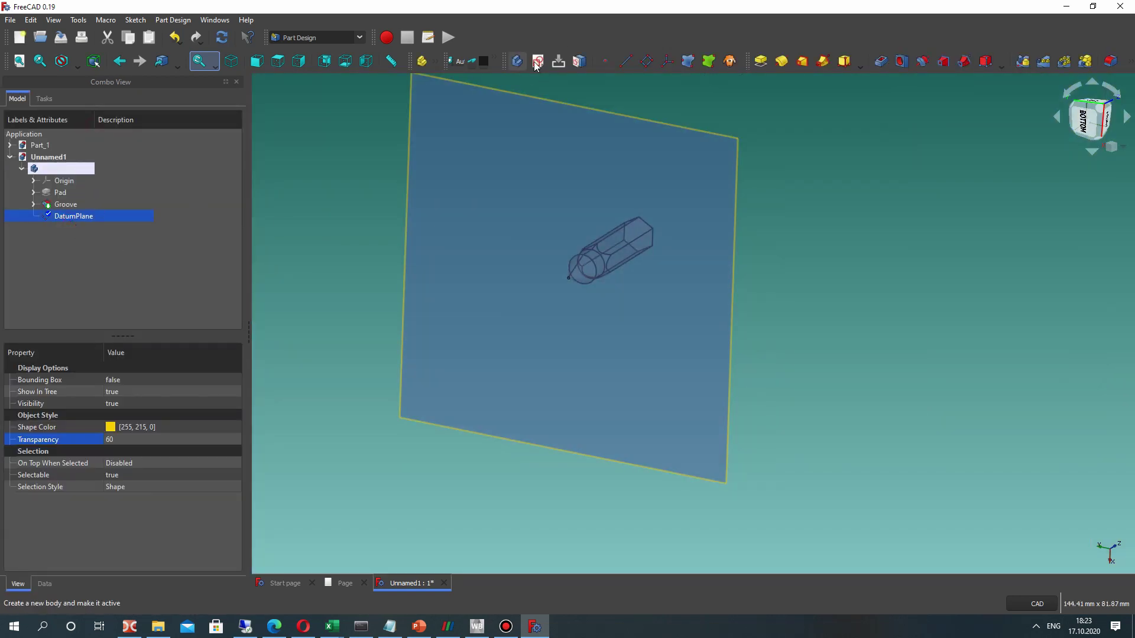
Sketch on the DatumPlane a closed polyline triangle with its lower apex at the origin.
click(537, 61)
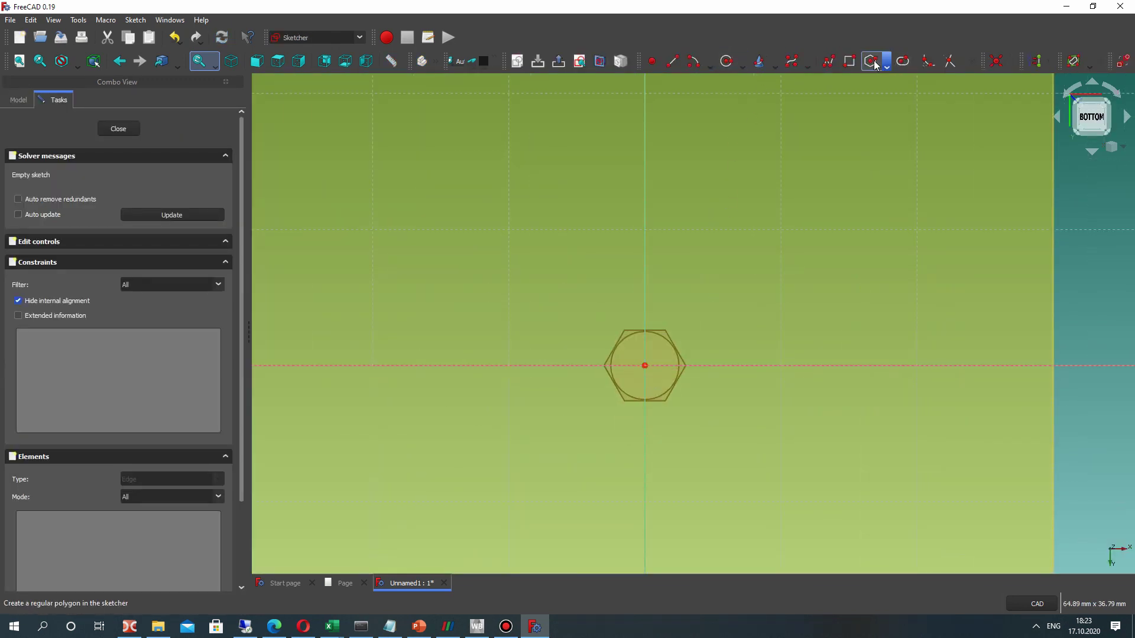
click(727, 61)
scroll(650, 361, up, 5)
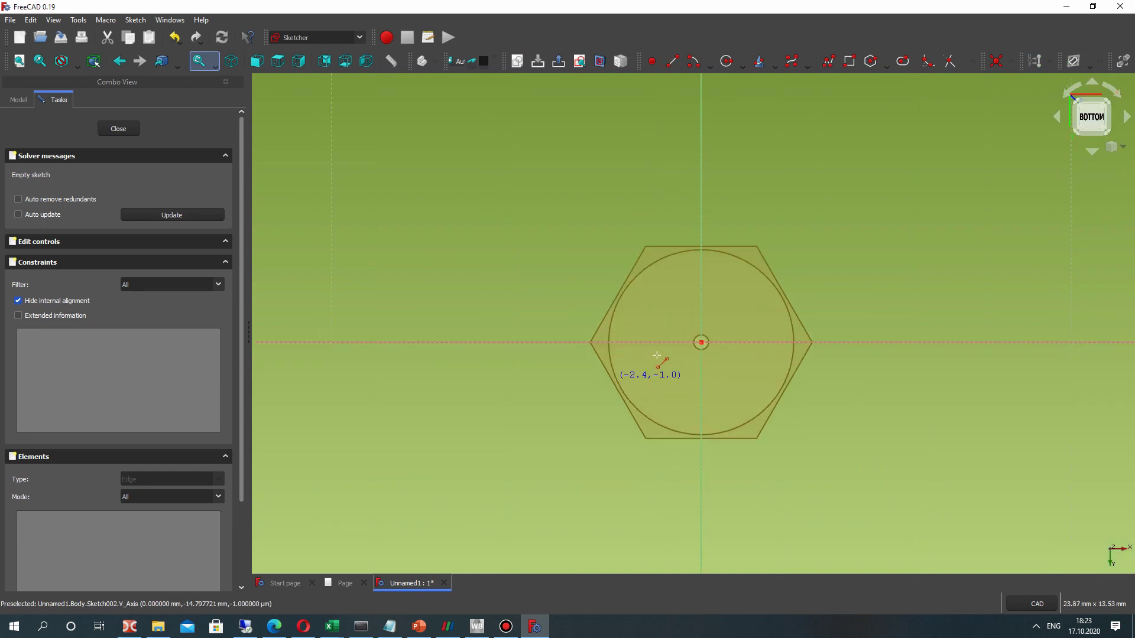
scroll(707, 342, up, 4)
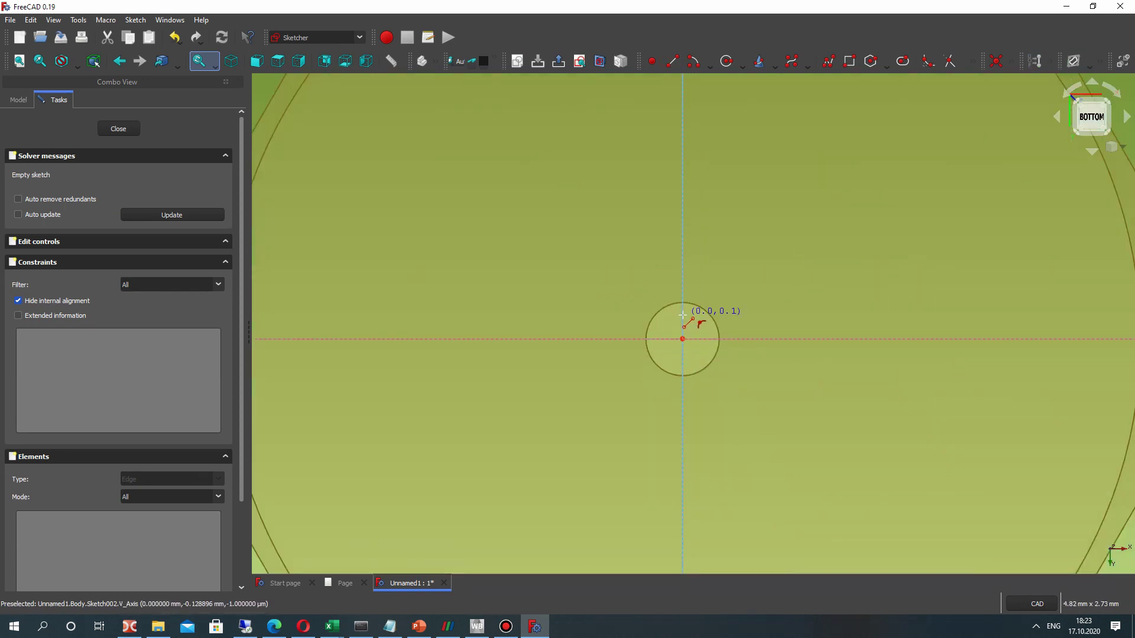
click(683, 315)
scroll(637, 233, down, 5)
middle_drag(636, 233, 688, 374)
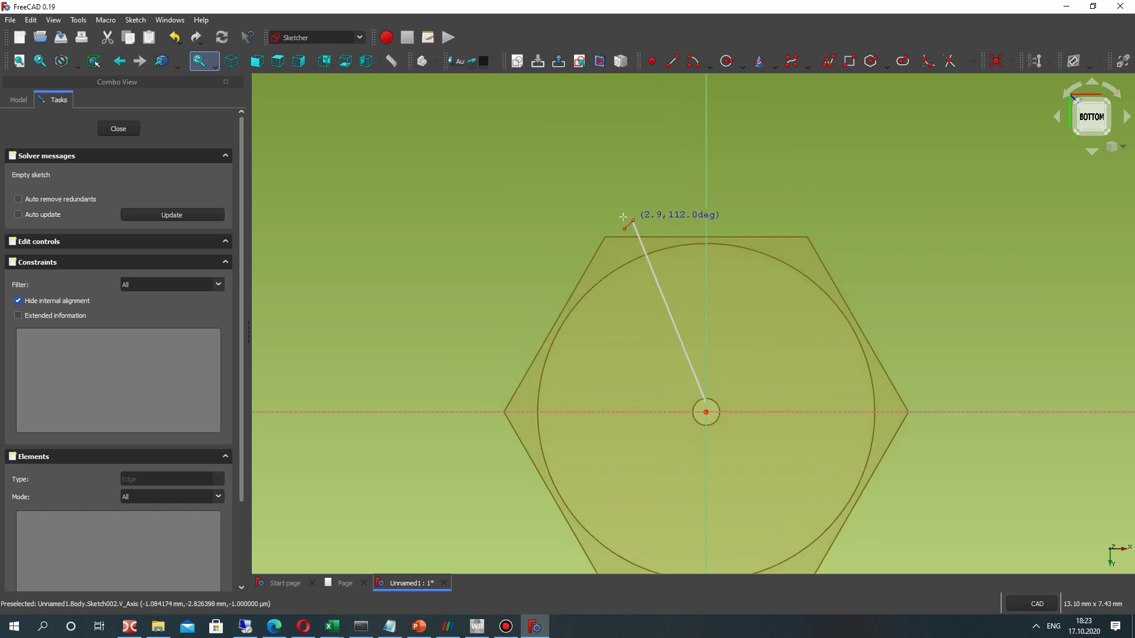
click(554, 249)
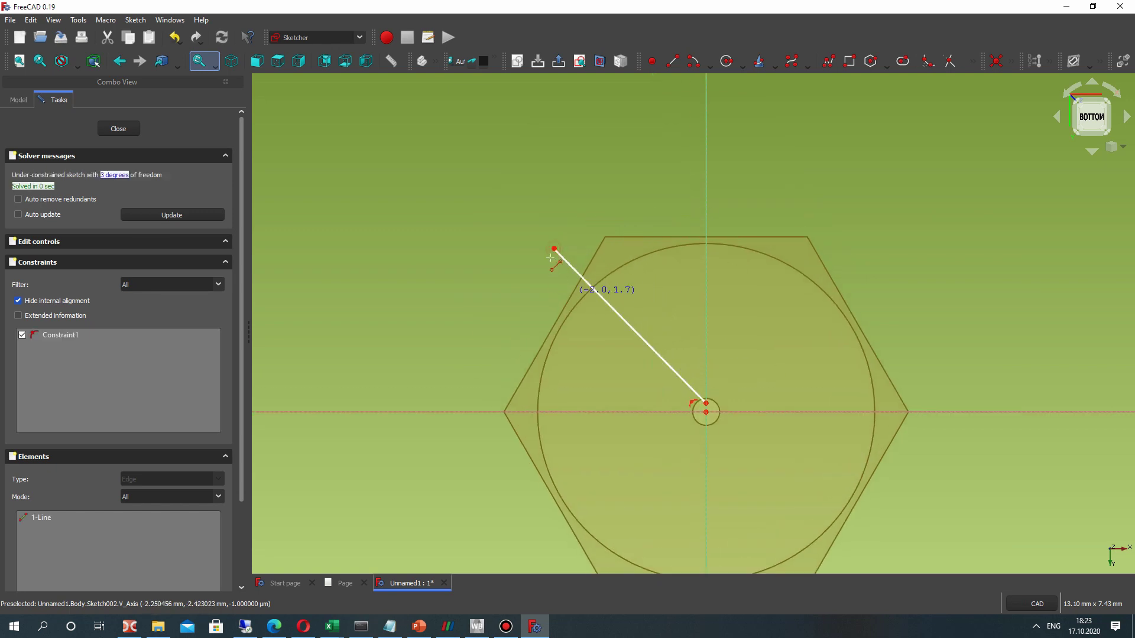
click(861, 249)
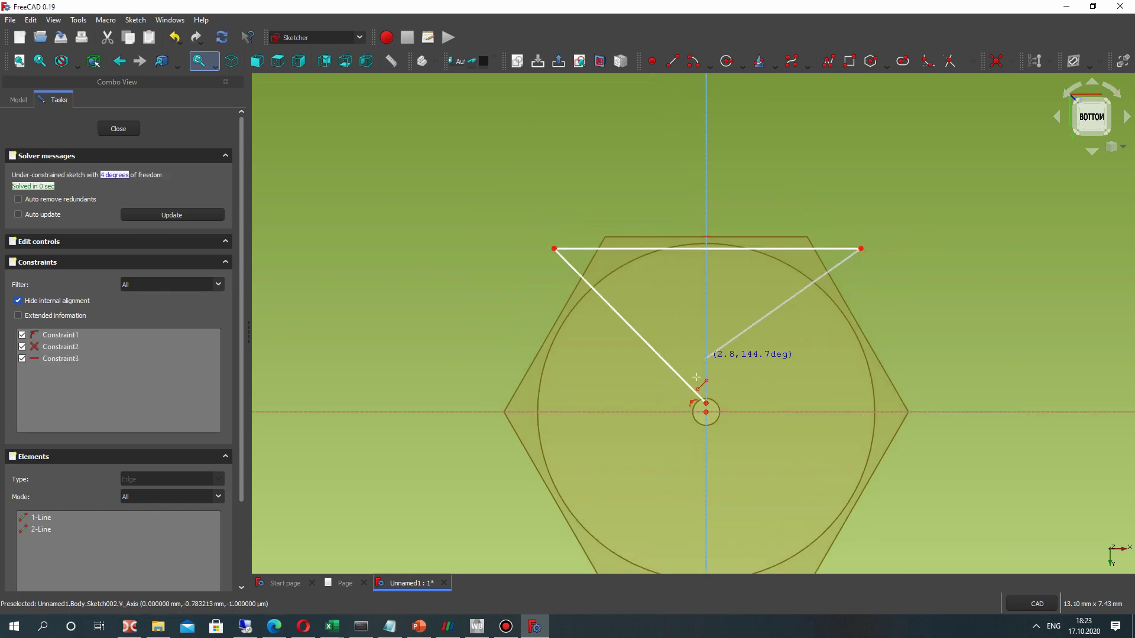
click(706, 403)
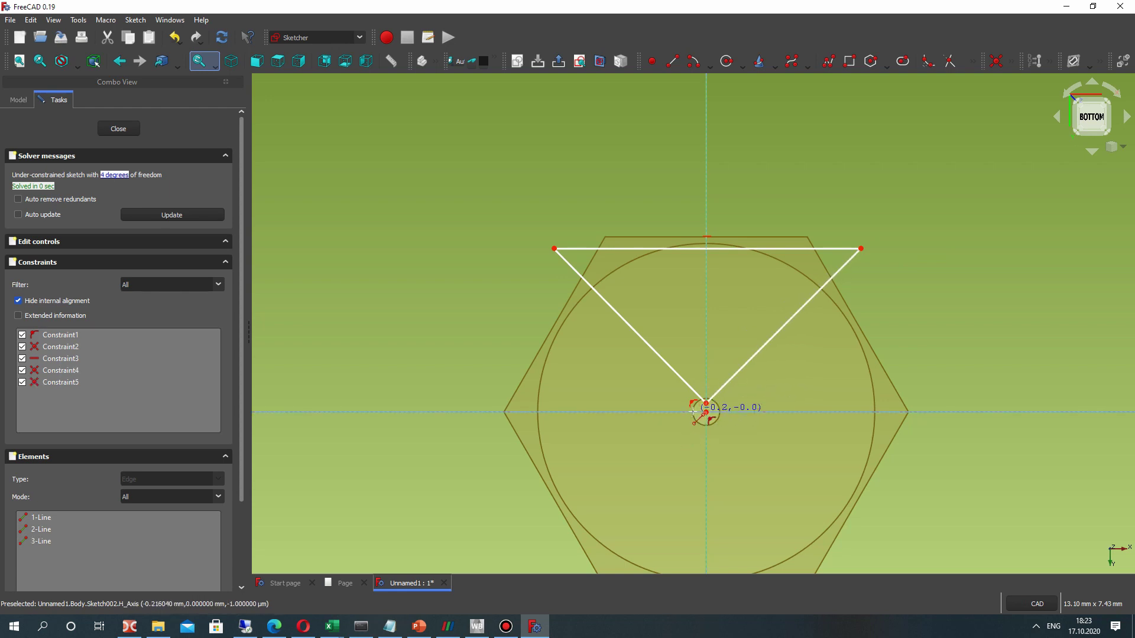
scroll(727, 396, up, 4)
scroll(734, 393, up, 3)
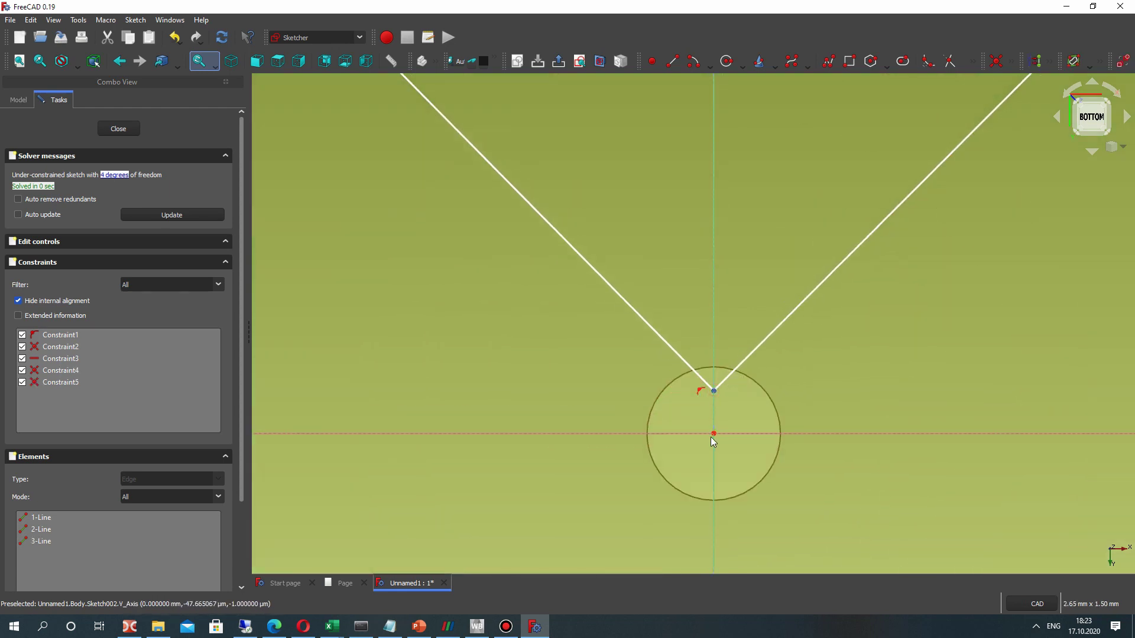
Set the triangle's lower point 0.15 mm vertically from the centre.
click(1015, 65)
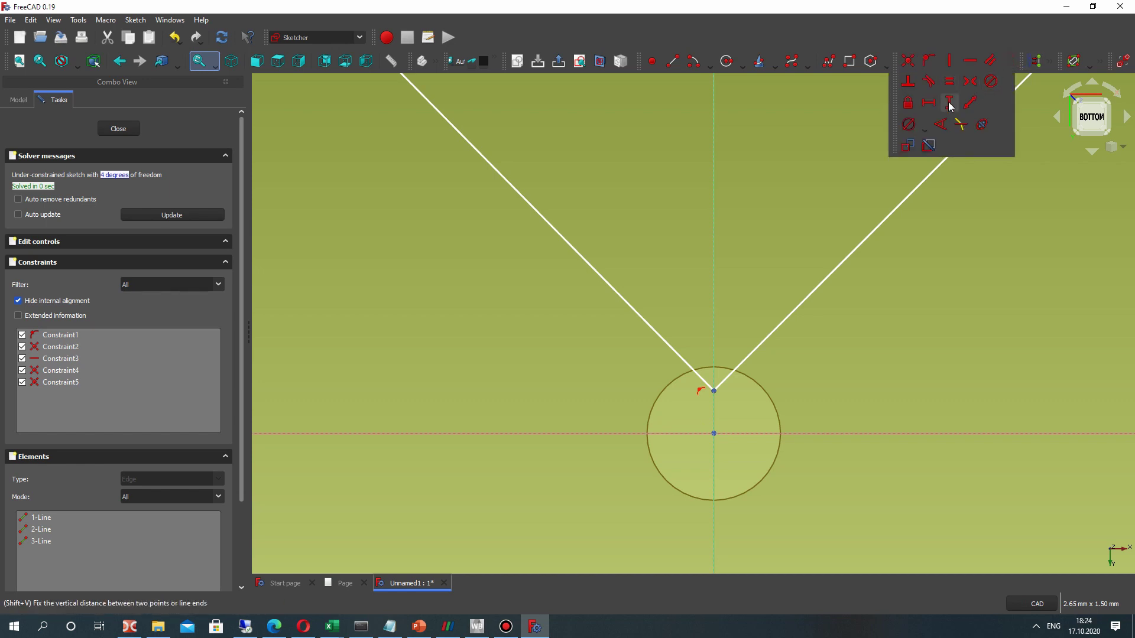
click(948, 105)
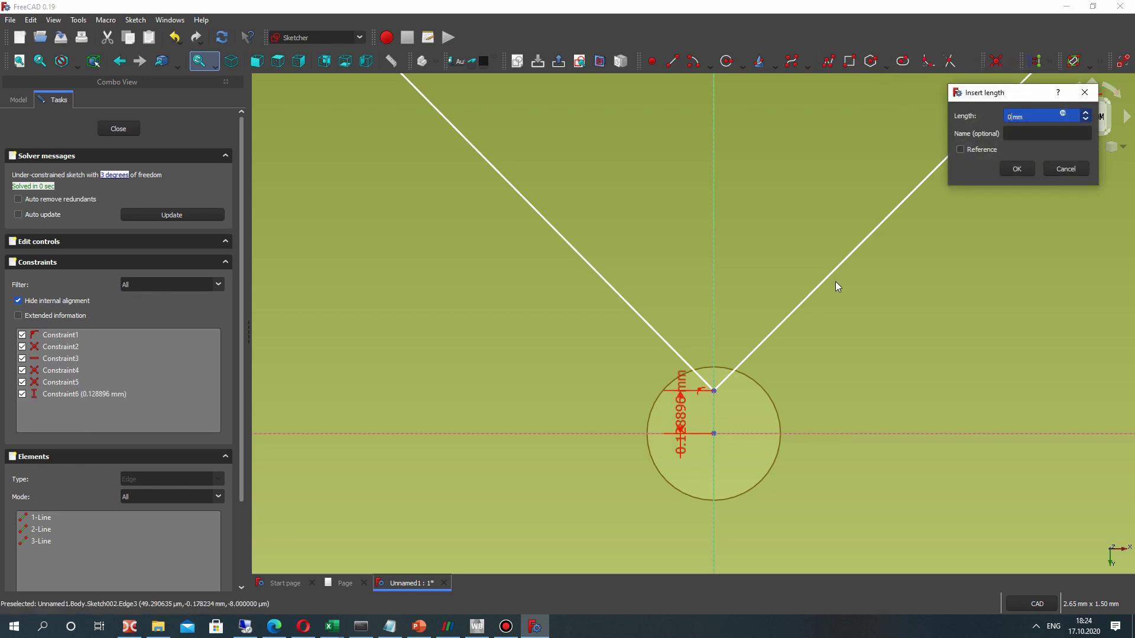
click(1016, 169)
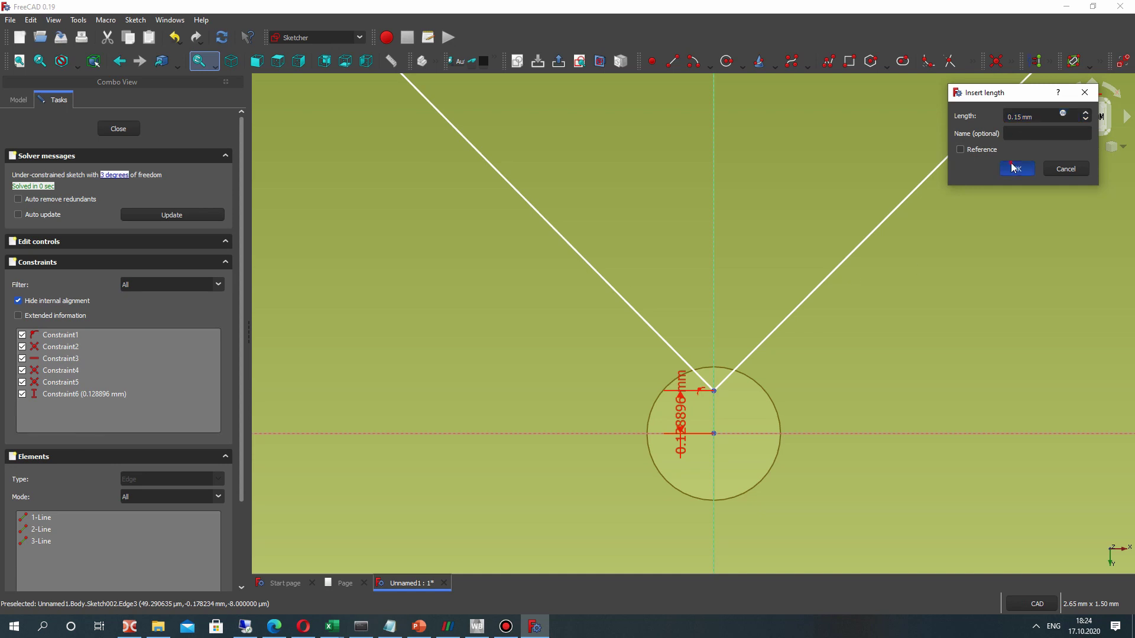
mouse_move(681, 410)
mouse_down()
mouse_move(823, 400)
mouse_move(859, 330)
mouse_up()
scroll(722, 381, down, 8)
middle_drag(672, 242, 672, 292)
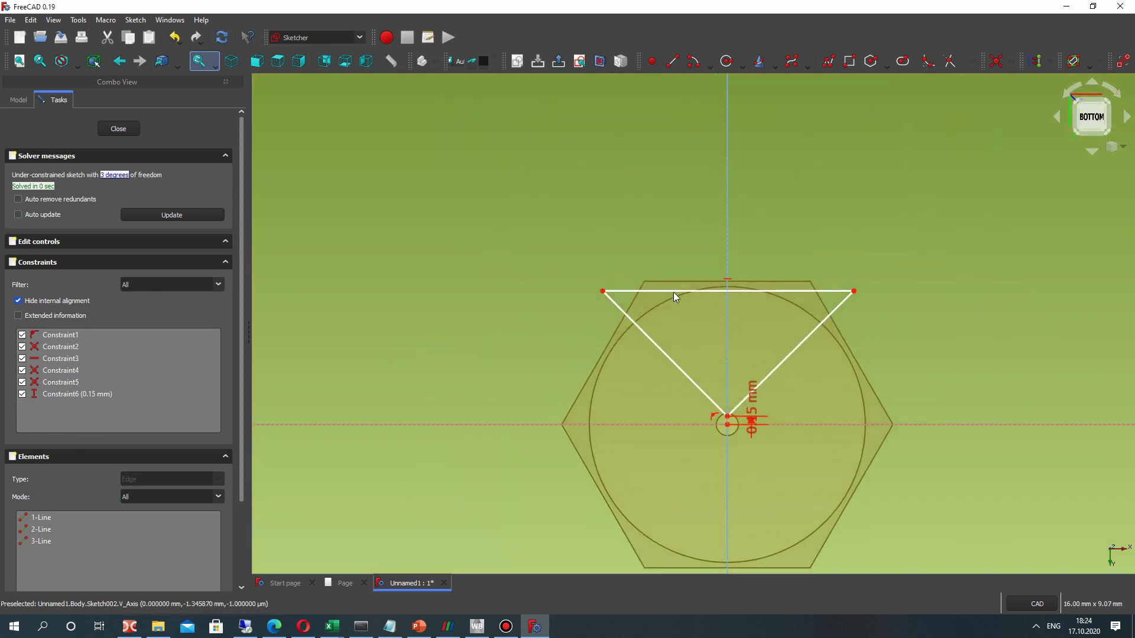
Constrain the two slanted sides to a 120° angle between them.
click(654, 347)
click(792, 355)
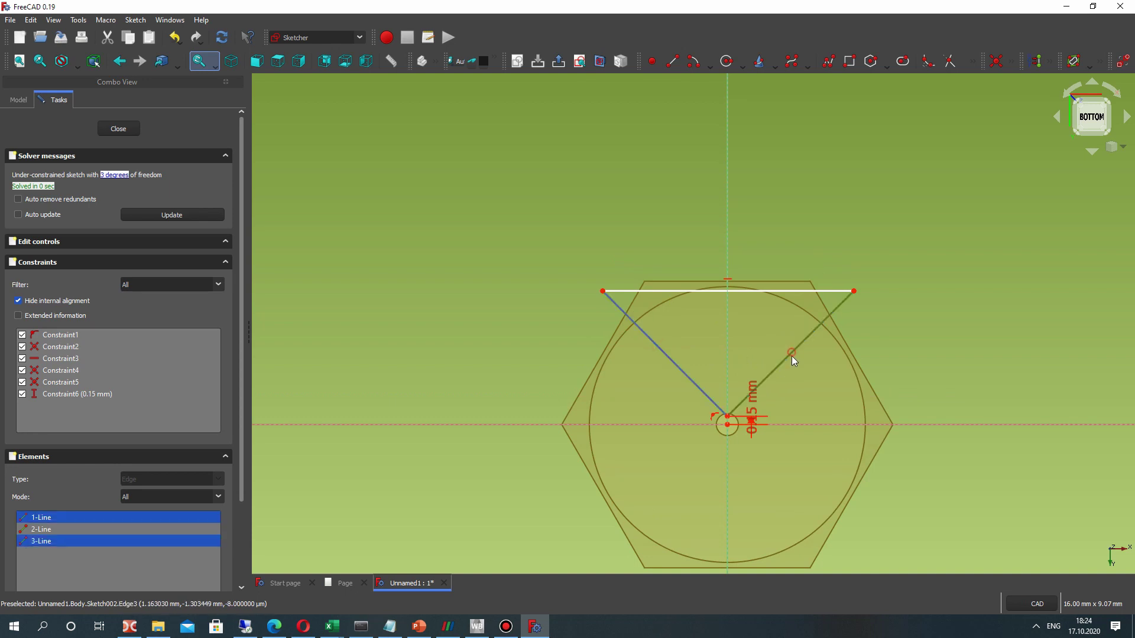
click(1012, 63)
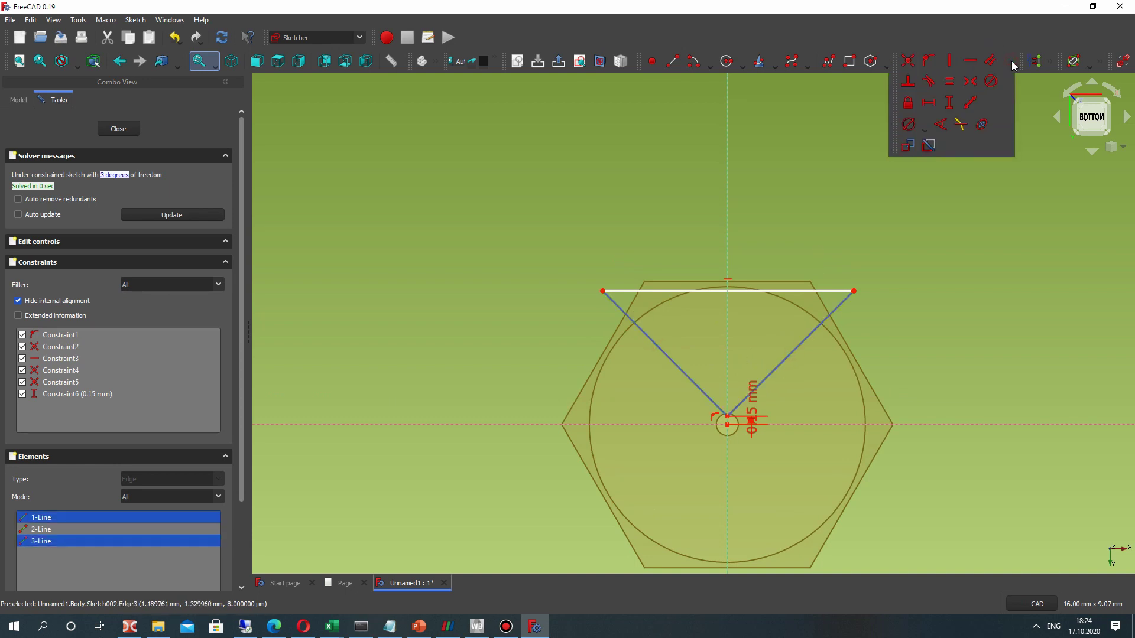
click(942, 125)
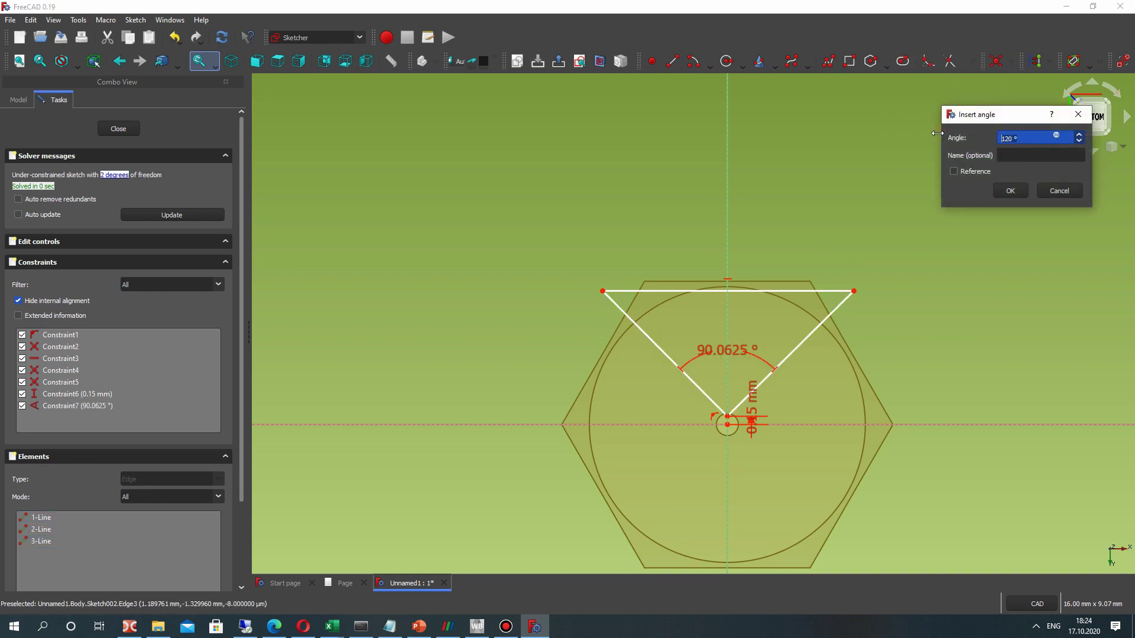
key(Return)
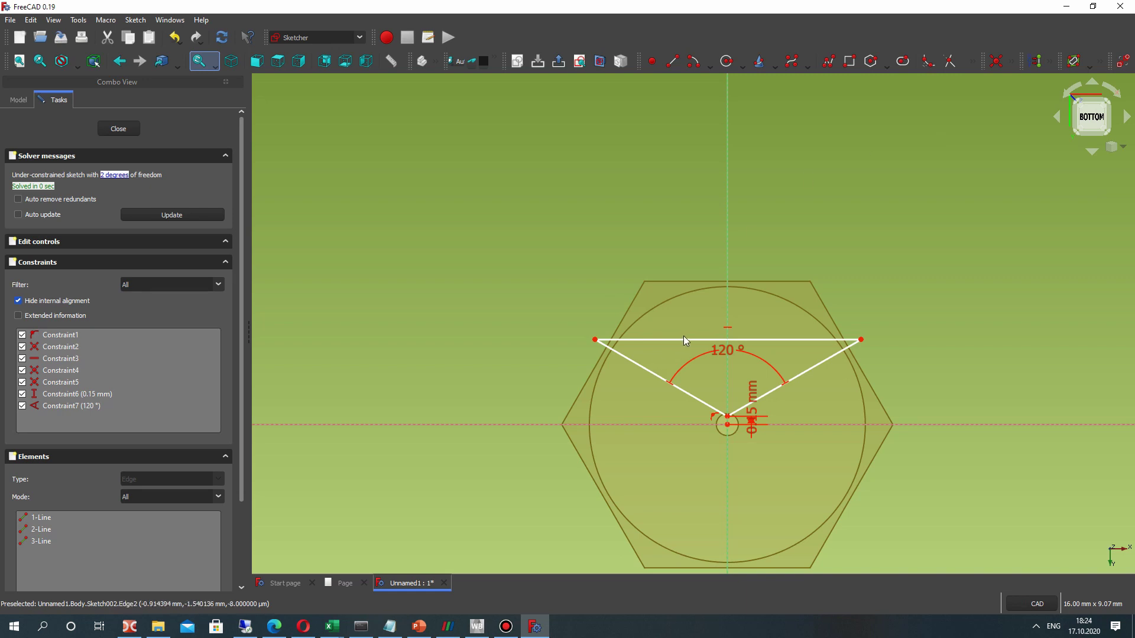
mouse_move(683, 338)
mouse_down()
mouse_move(687, 215)
mouse_move(843, 145)
mouse_move(641, 157)
mouse_move(942, 290)
mouse_move(959, 220)
mouse_move(919, 257)
mouse_move(993, 266)
mouse_move(983, 255)
mouse_move(918, 260)
mouse_move(939, 251)
mouse_move(929, 248)
mouse_up()
Fix the right slanted side at a 60° angle.
click(814, 343)
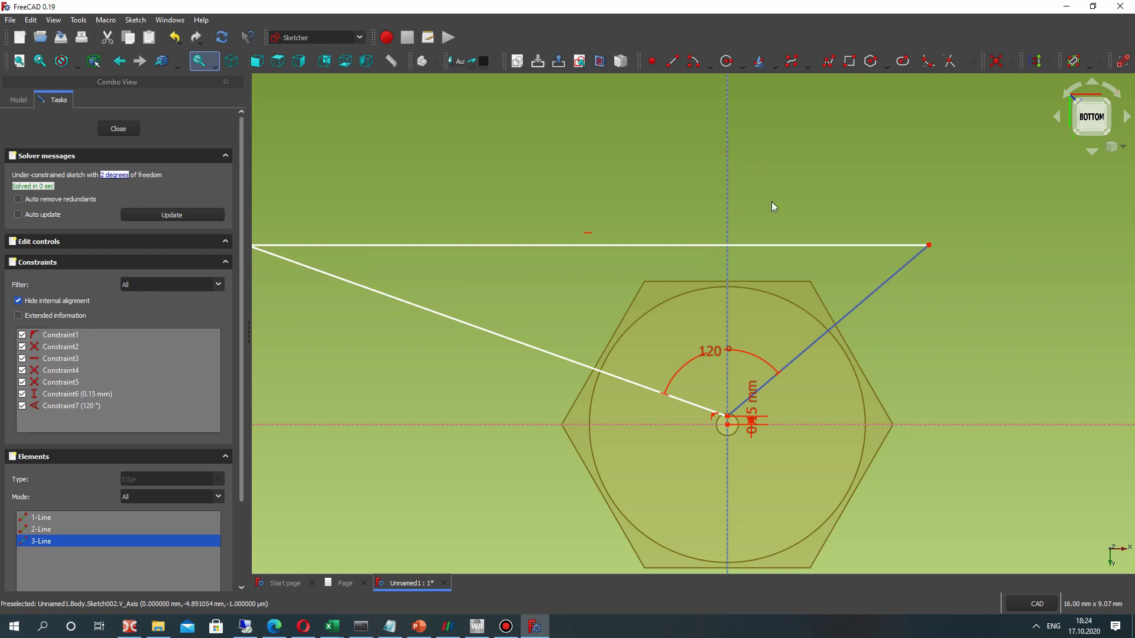
click(1015, 63)
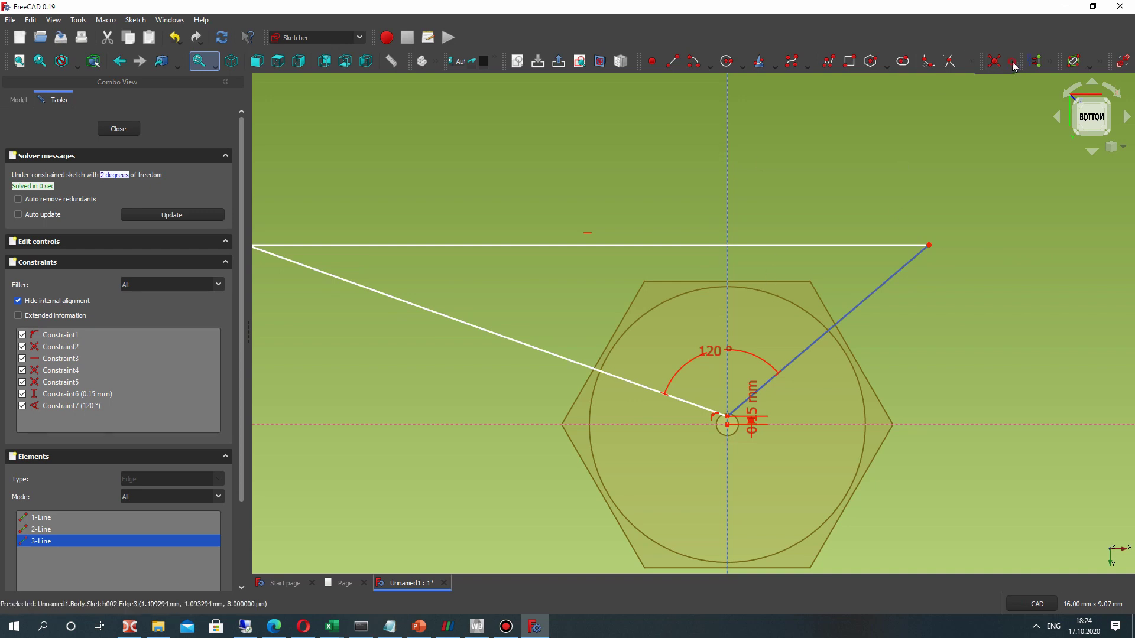
click(936, 127)
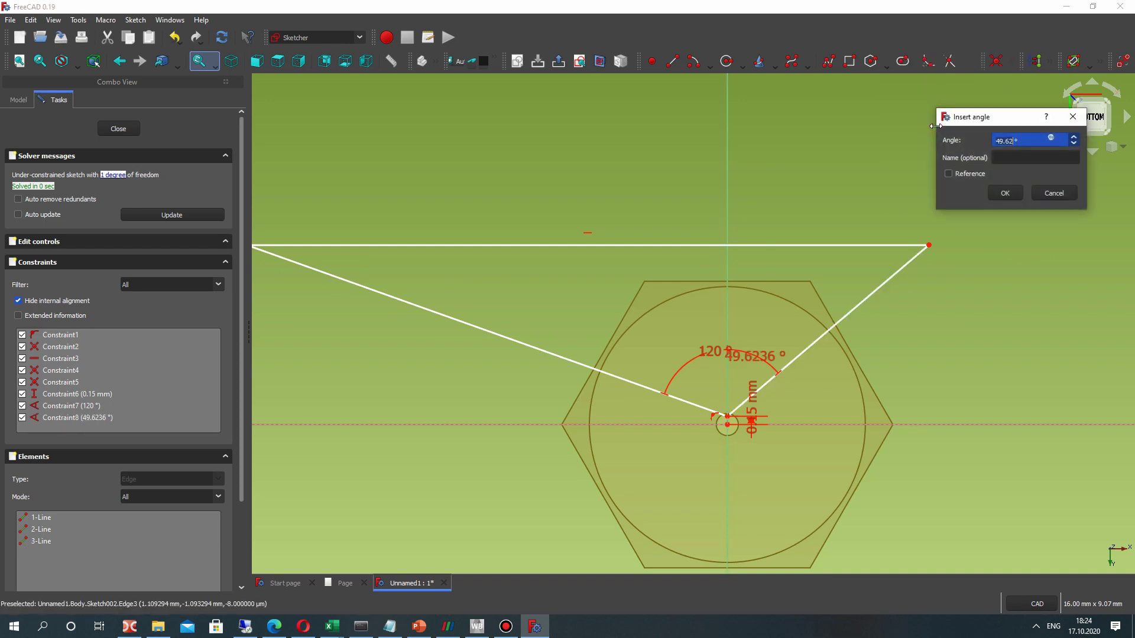
text(60)
key(Return)
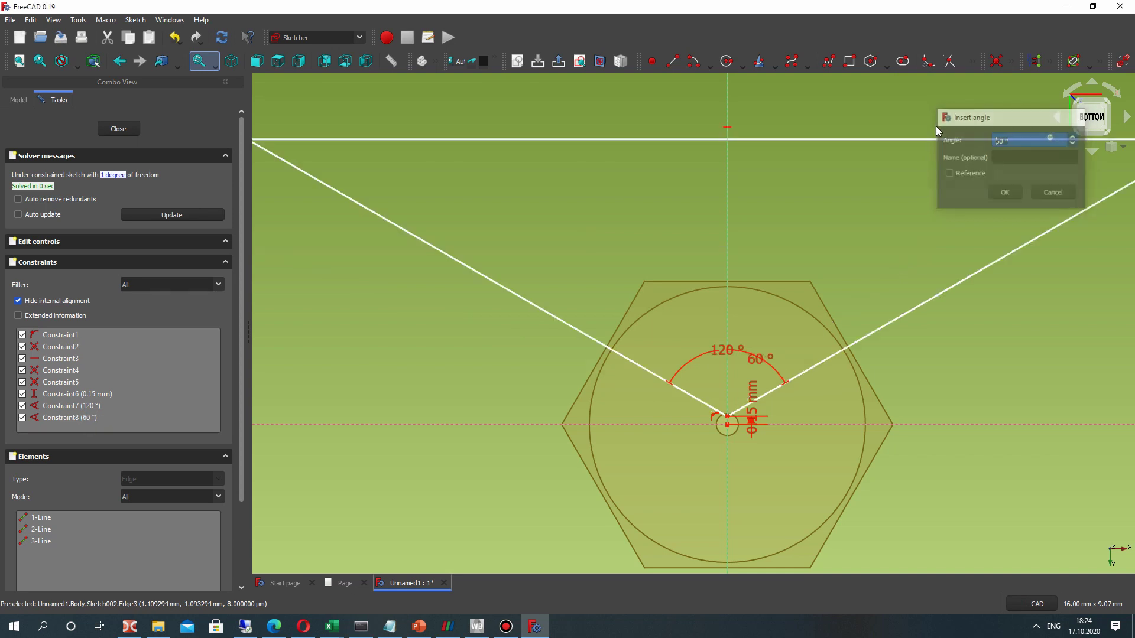
scroll(829, 255, down, 5)
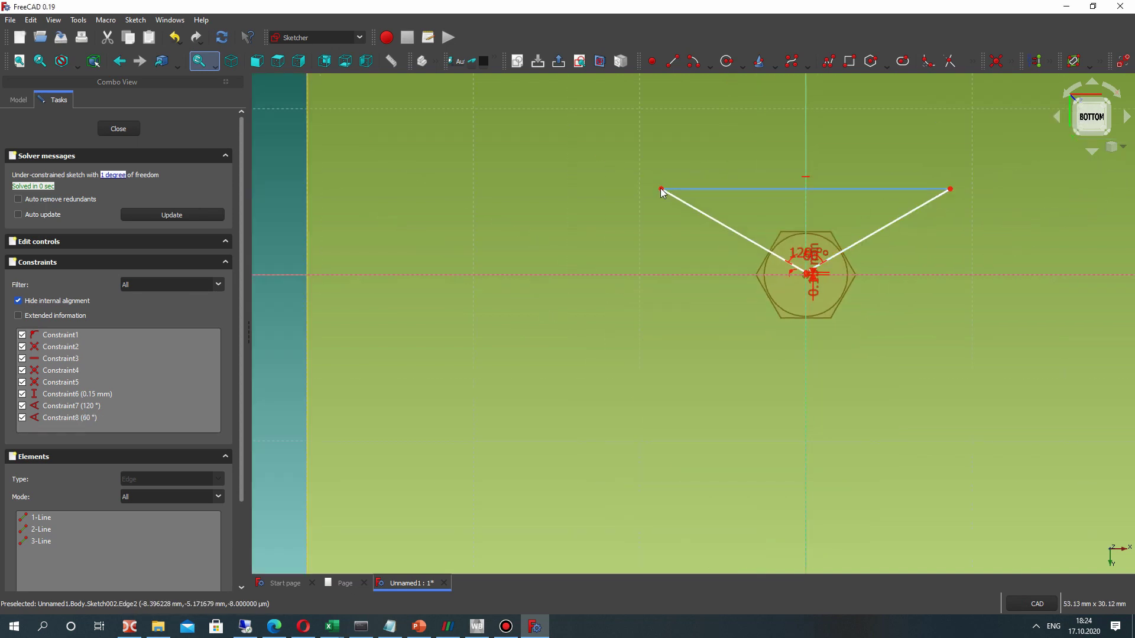
mouse_move(662, 189)
mouse_down()
mouse_move(710, 229)
mouse_move(762, 235)
mouse_move(724, 191)
mouse_move(726, 203)
mouse_up()
mouse_move(835, 284)
middle_down()
mouse_move(778, 287)
mouse_move(790, 304)
mouse_move(801, 292)
mouse_move(718, 310)
middle_up()
scroll(732, 301, up, 2)
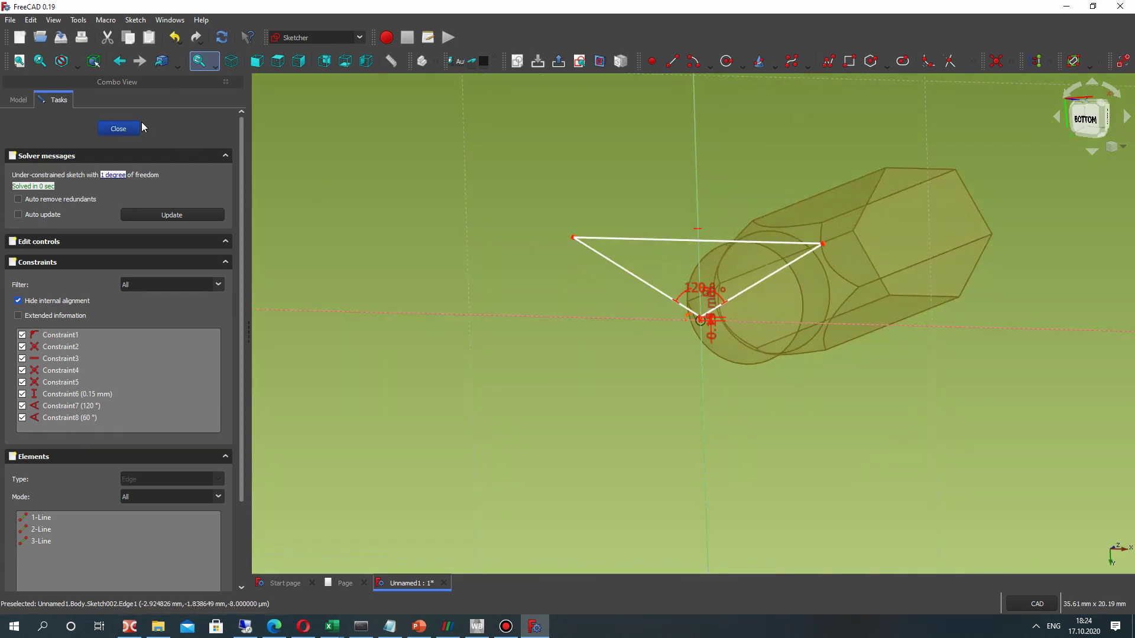
Close the triangle sketch and hide the DatumPlane to view the conical tip.
key(Escape)
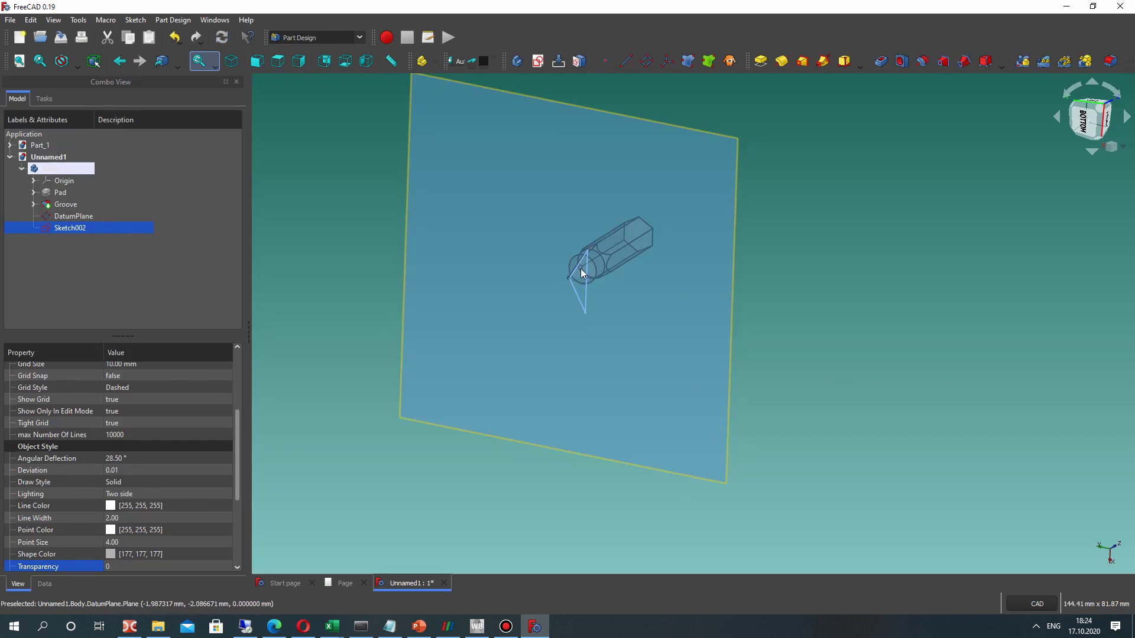
scroll(580, 268, up, 1)
middle_drag(868, 312, 703, 278)
click(54, 218)
key(space)
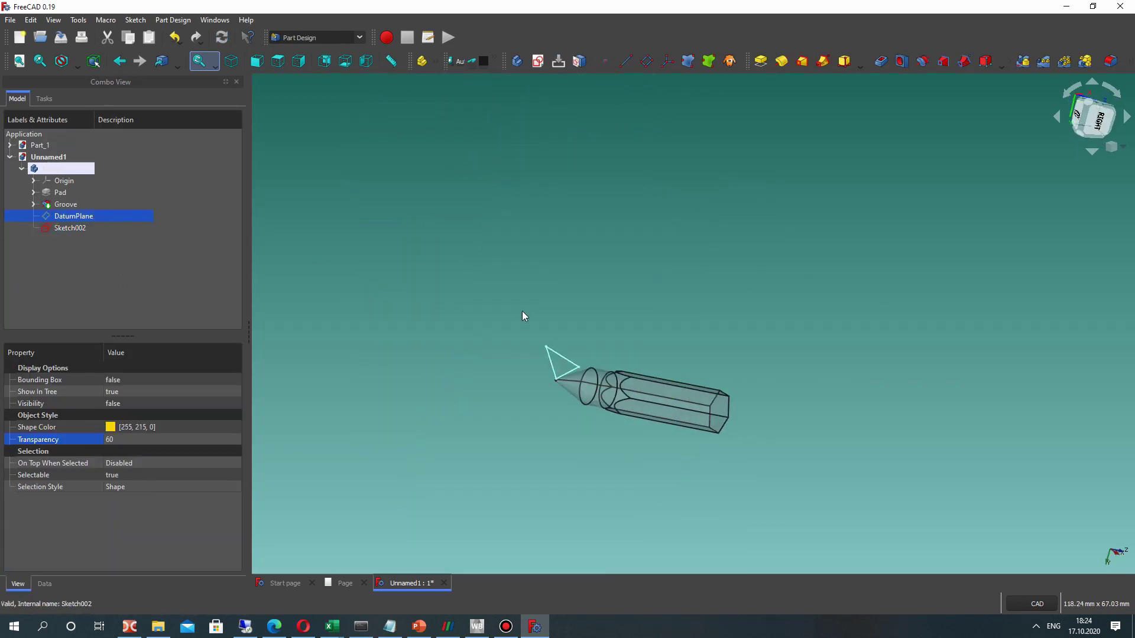
middle_drag(765, 370, 558, 364)
scroll(658, 385, up, 3)
middle_drag(693, 467, 895, 457)
middle_drag(608, 350, 542, 378)
scroll(467, 413, up, 3)
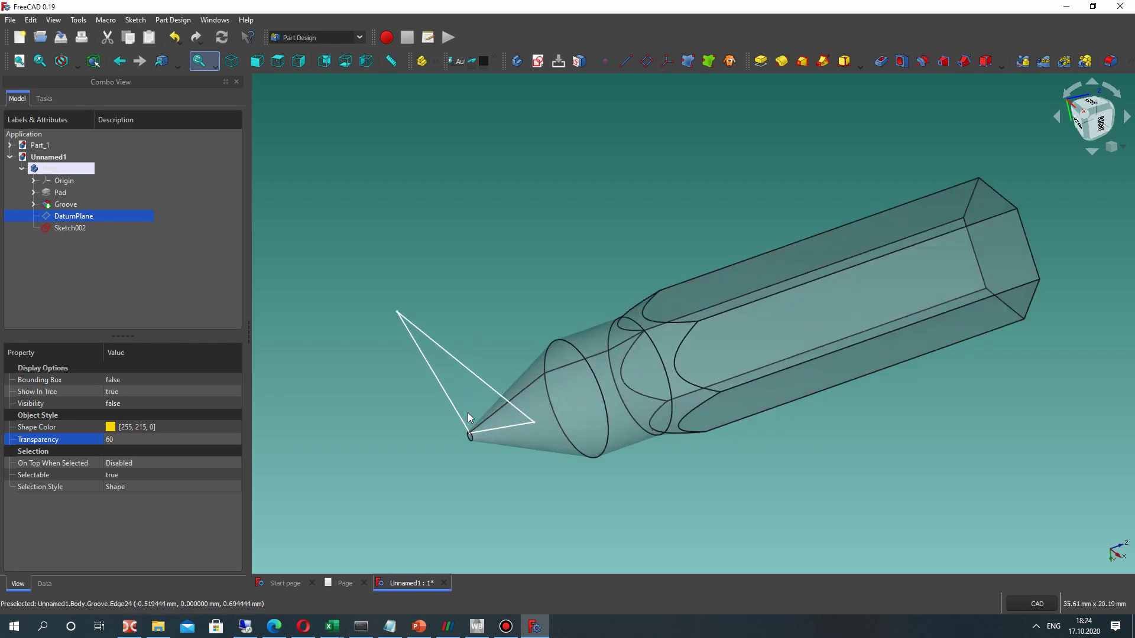
mouse_move(468, 417)
middle_down()
mouse_move(690, 315)
mouse_move(742, 458)
middle_up()
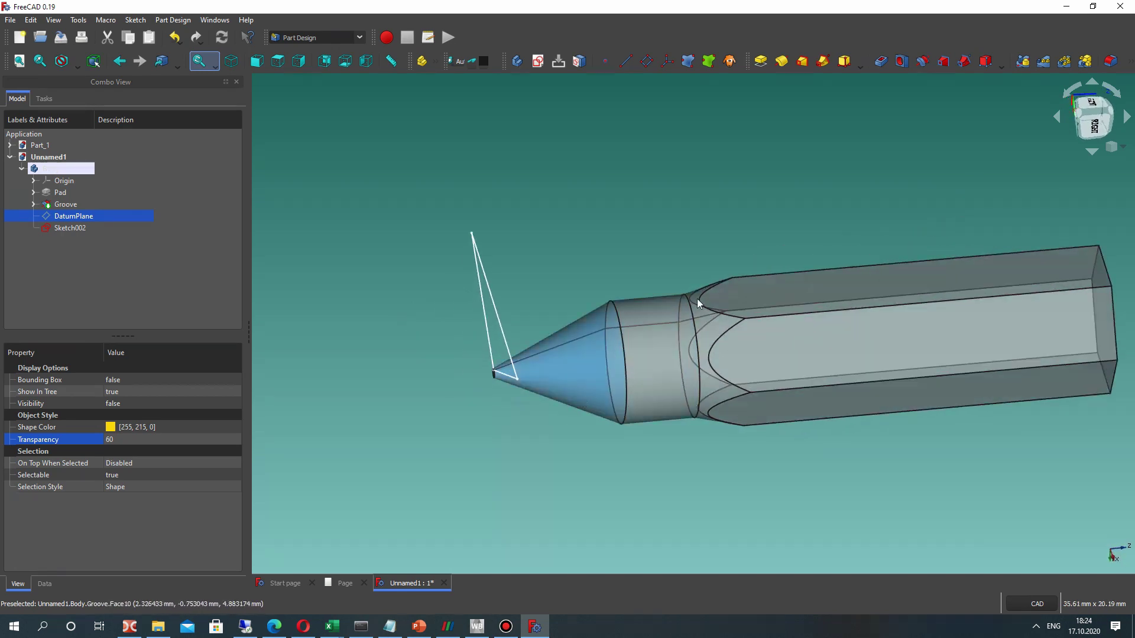
middle_drag(697, 300, 695, 286)
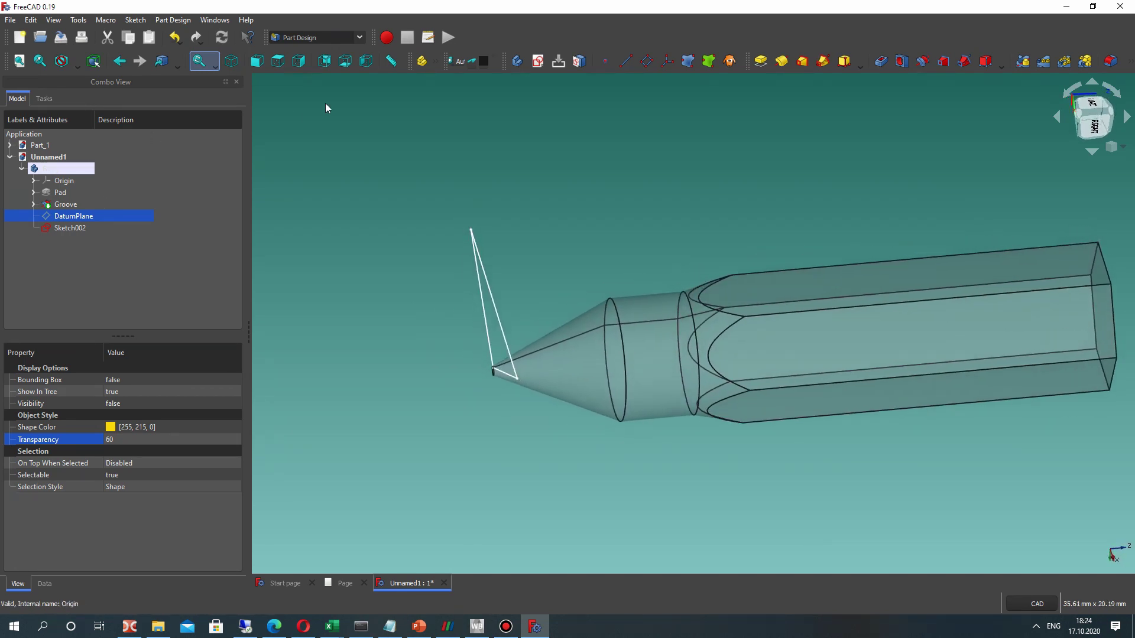
click(343, 181)
Create a new sketch supported on the body's YZ_Plane.
click(537, 61)
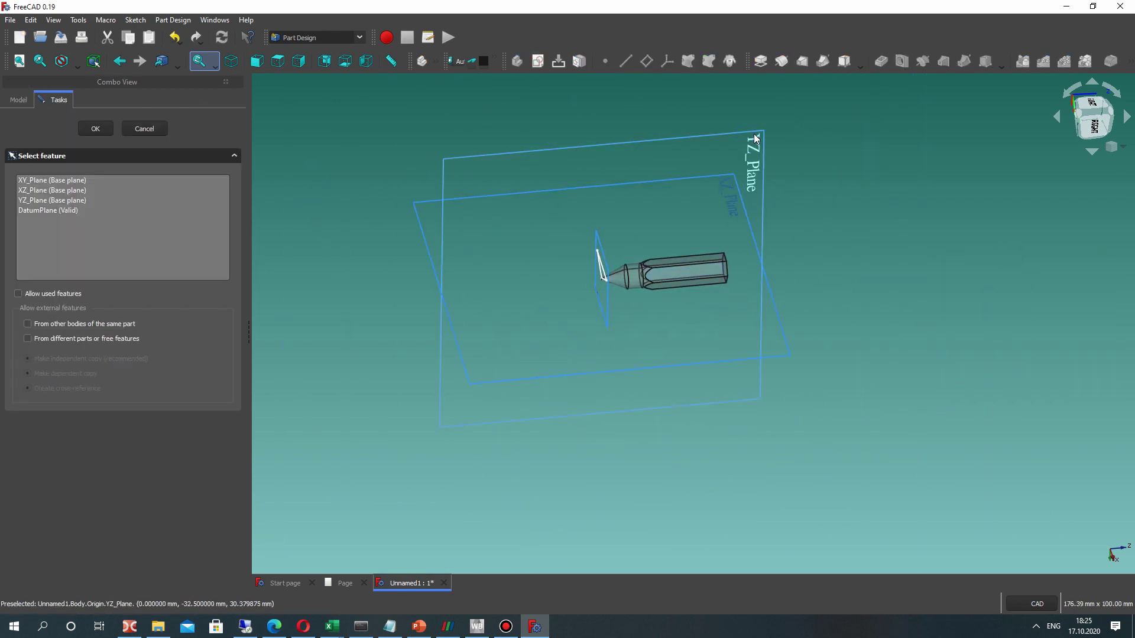
click(754, 140)
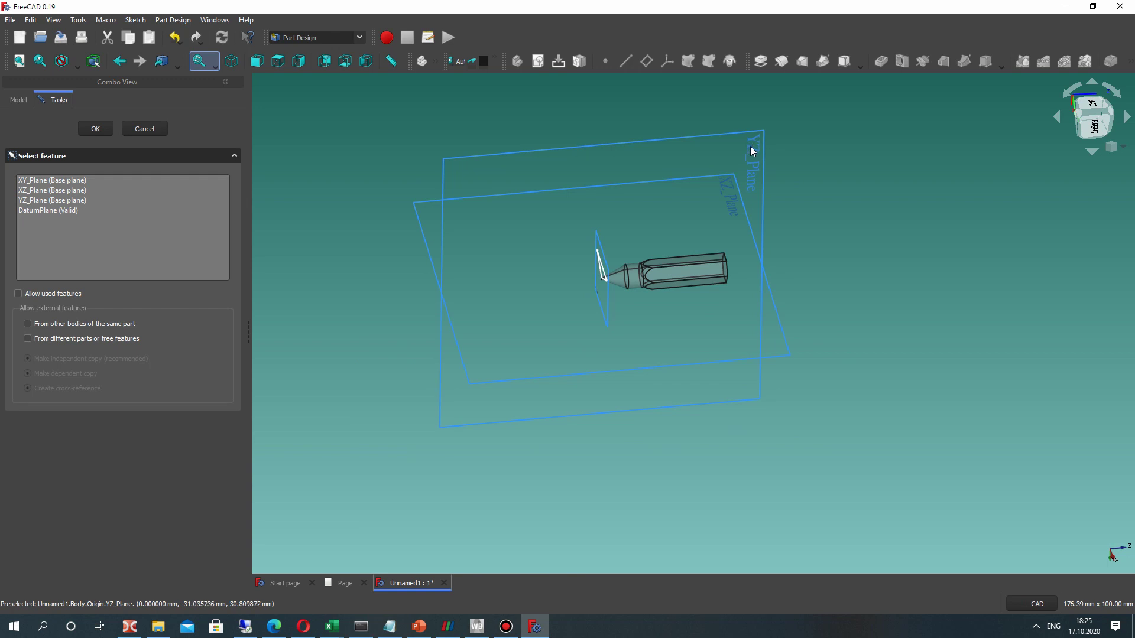
click(751, 146)
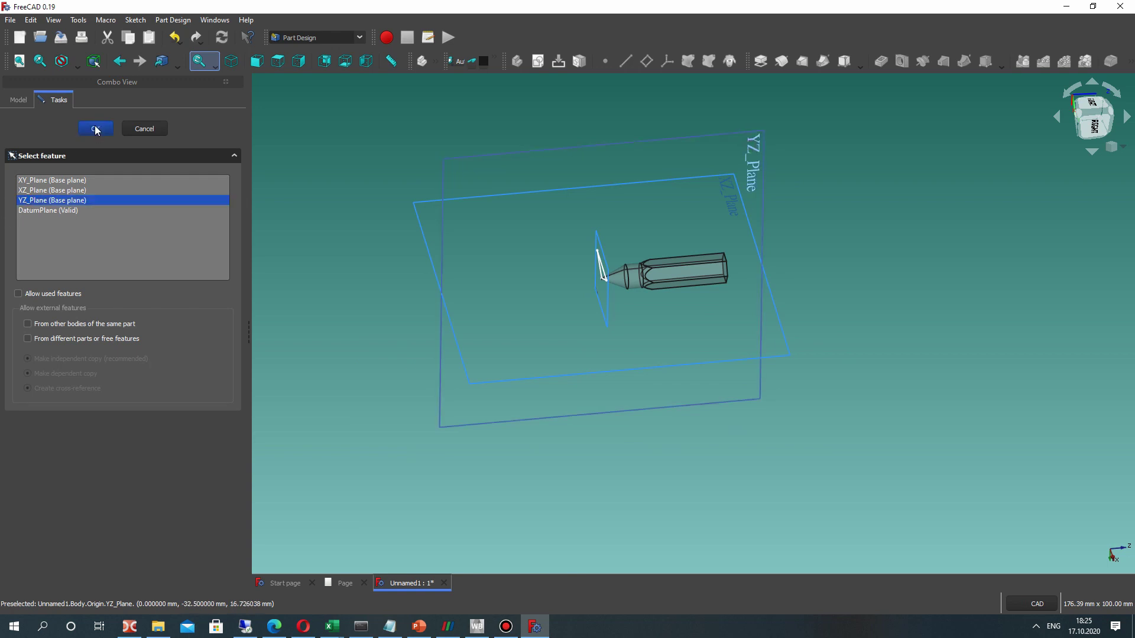
key(Return)
Try linking the cone tip's flat end edge into Sketch003 as external geometry.
scroll(658, 406, up, 10)
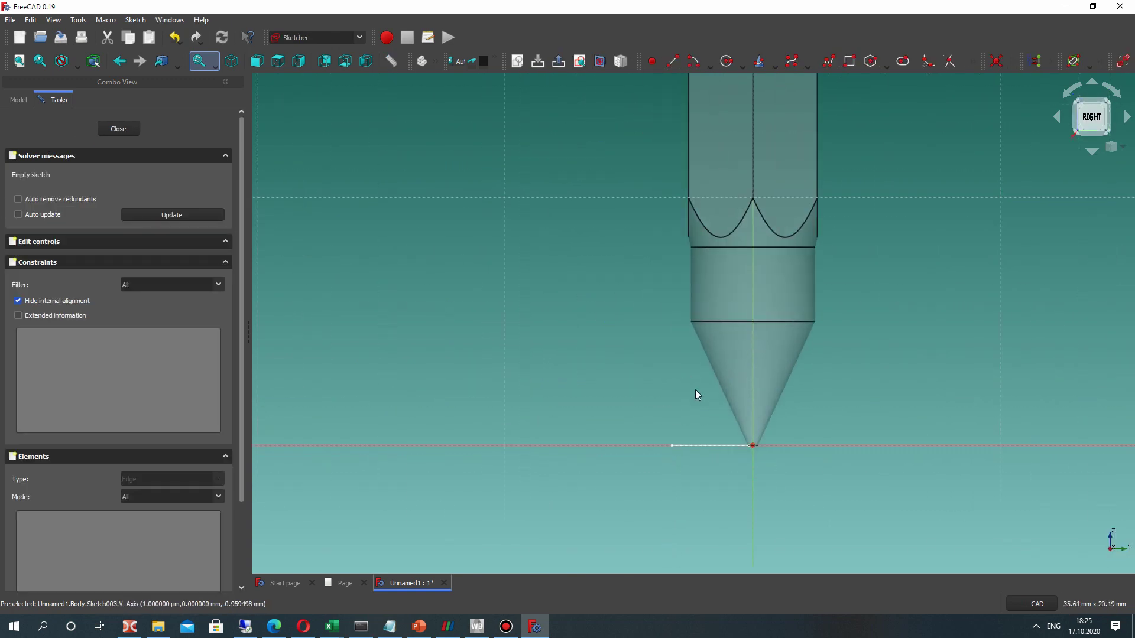
scroll(761, 434, up, 5)
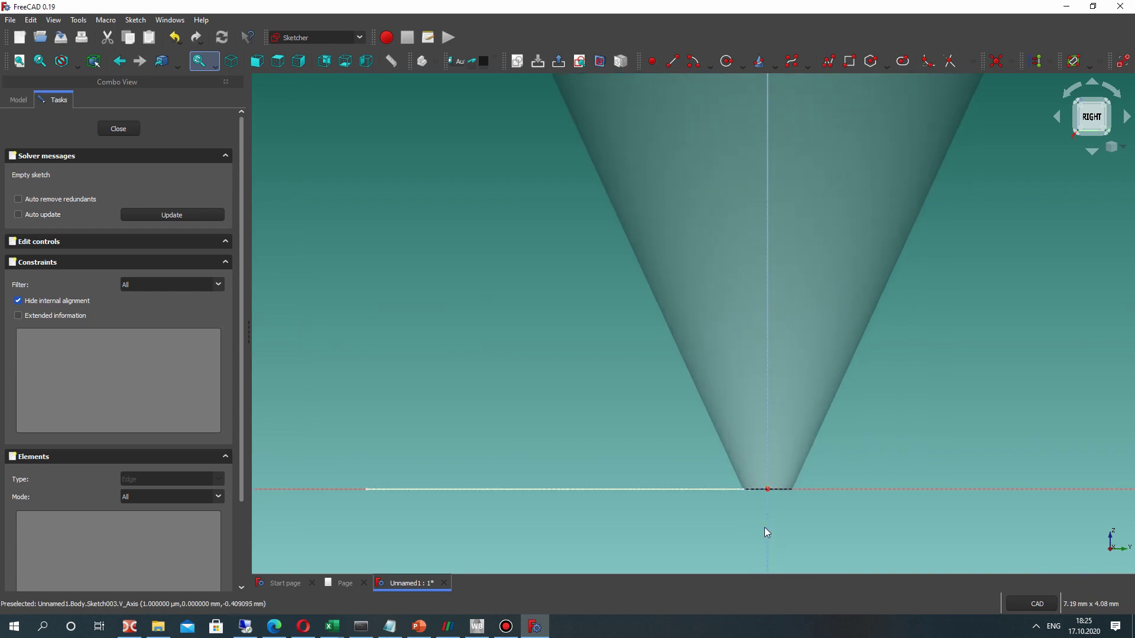
scroll(736, 371, down, 5)
scroll(746, 414, up, 7)
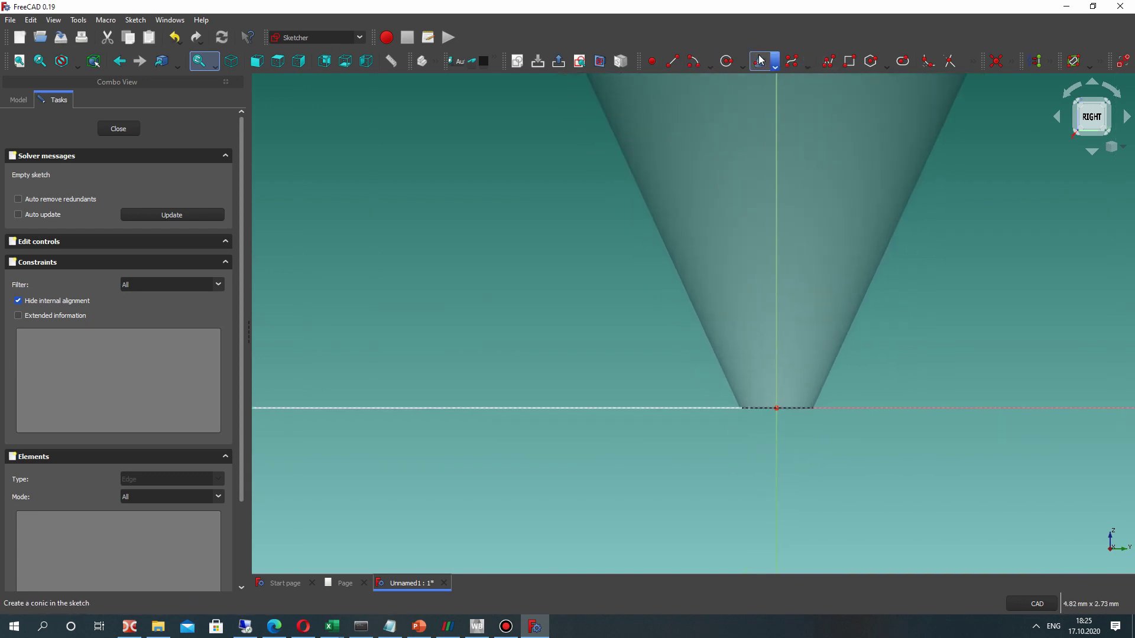
click(777, 65)
click(777, 66)
click(972, 60)
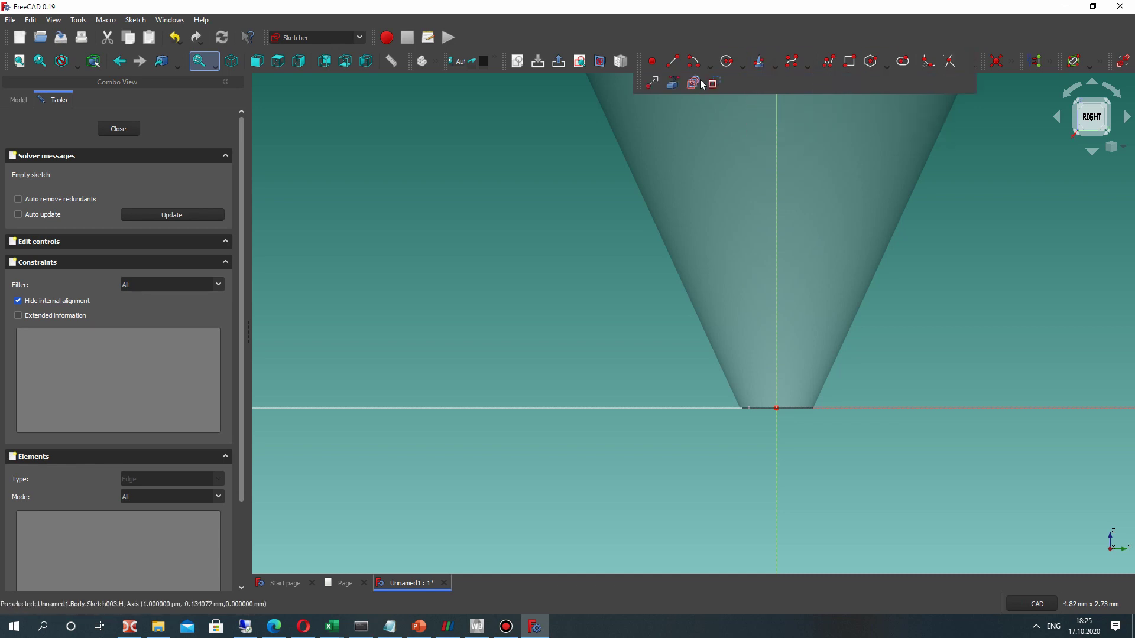
click(672, 86)
scroll(774, 411, up, 4)
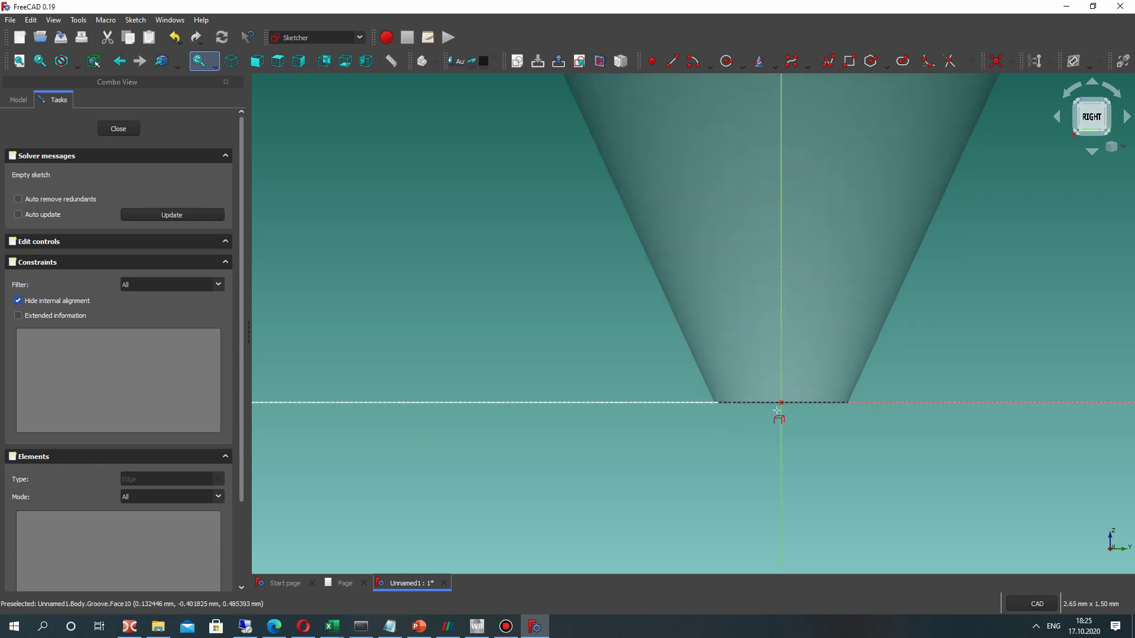
click(709, 399)
scroll(703, 411, up, 5)
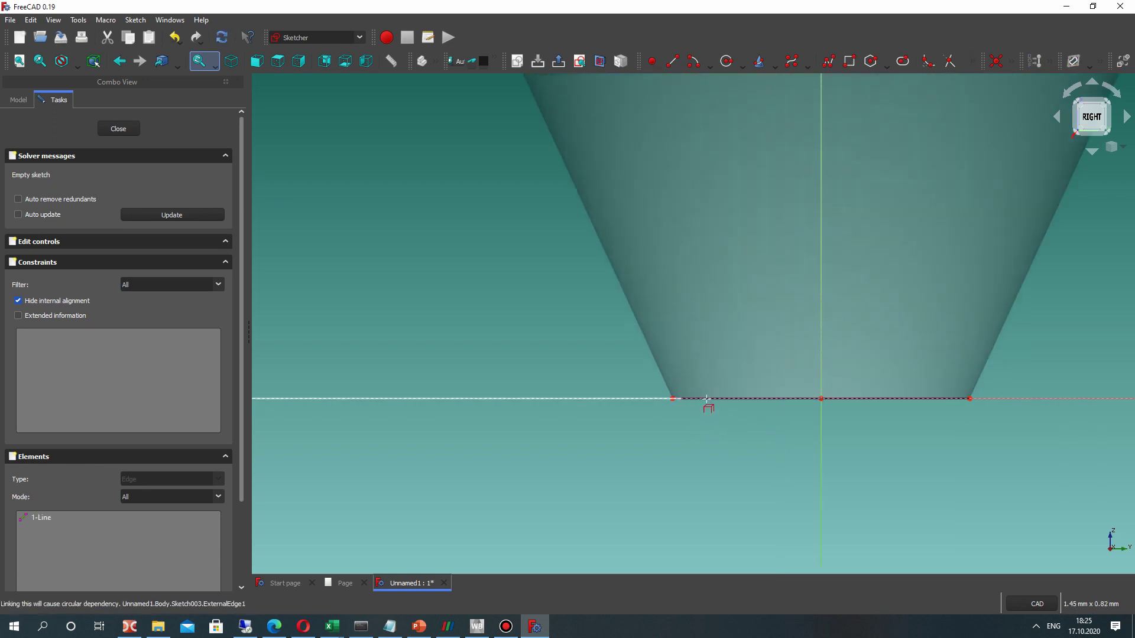
click(720, 395)
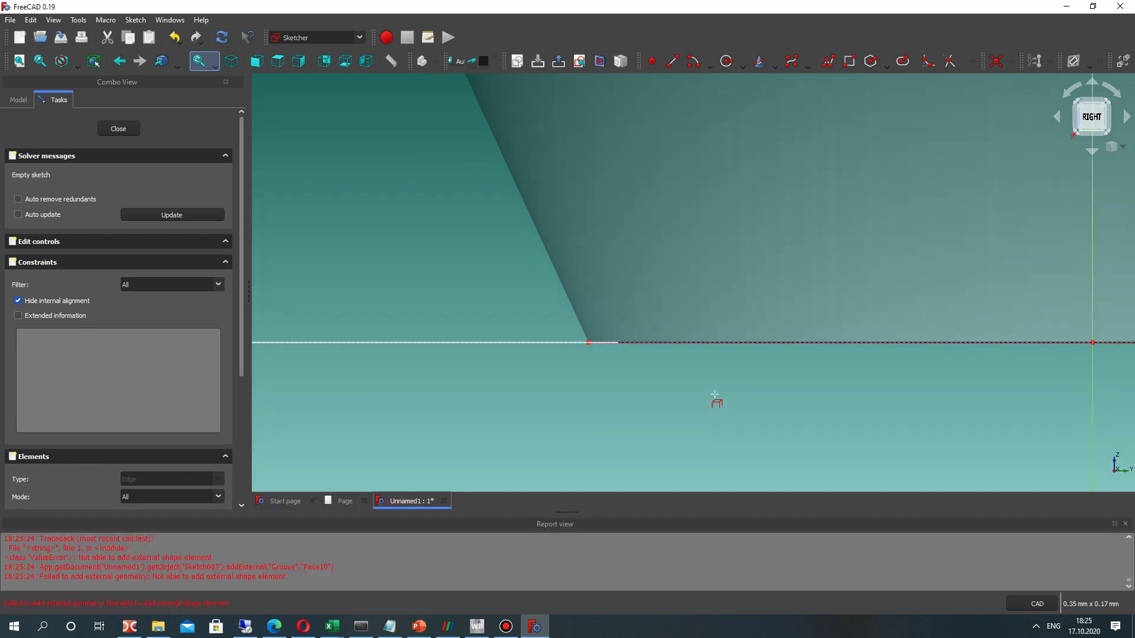
scroll(715, 395, down, 5)
mouse_move(708, 376)
middle_down()
mouse_move(706, 364)
mouse_move(813, 387)
middle_up()
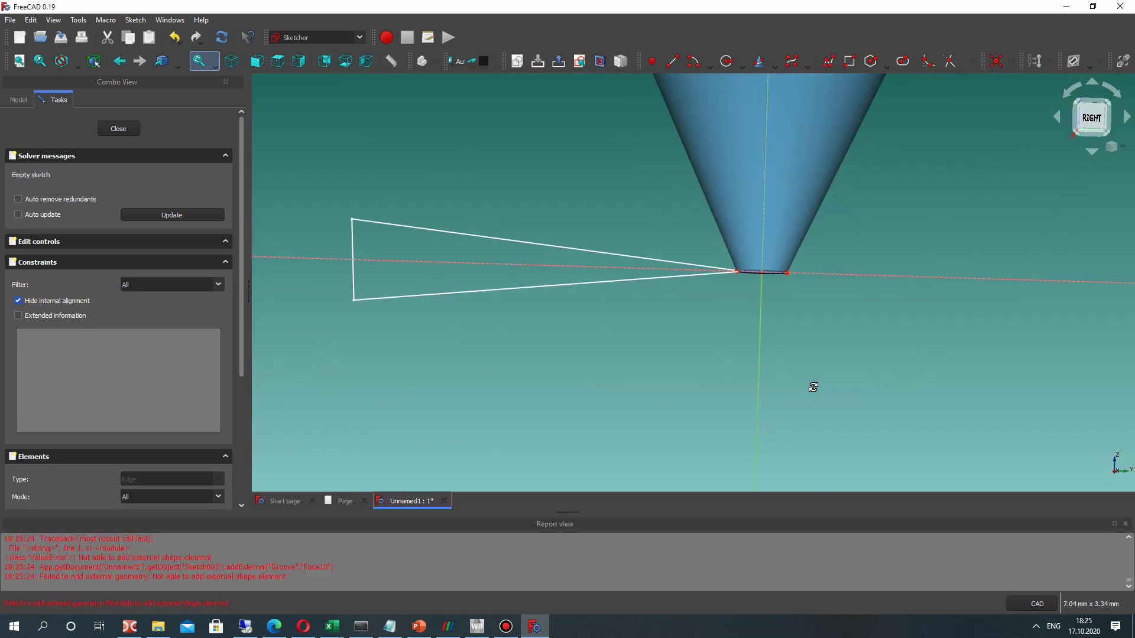
scroll(735, 272, up, 4)
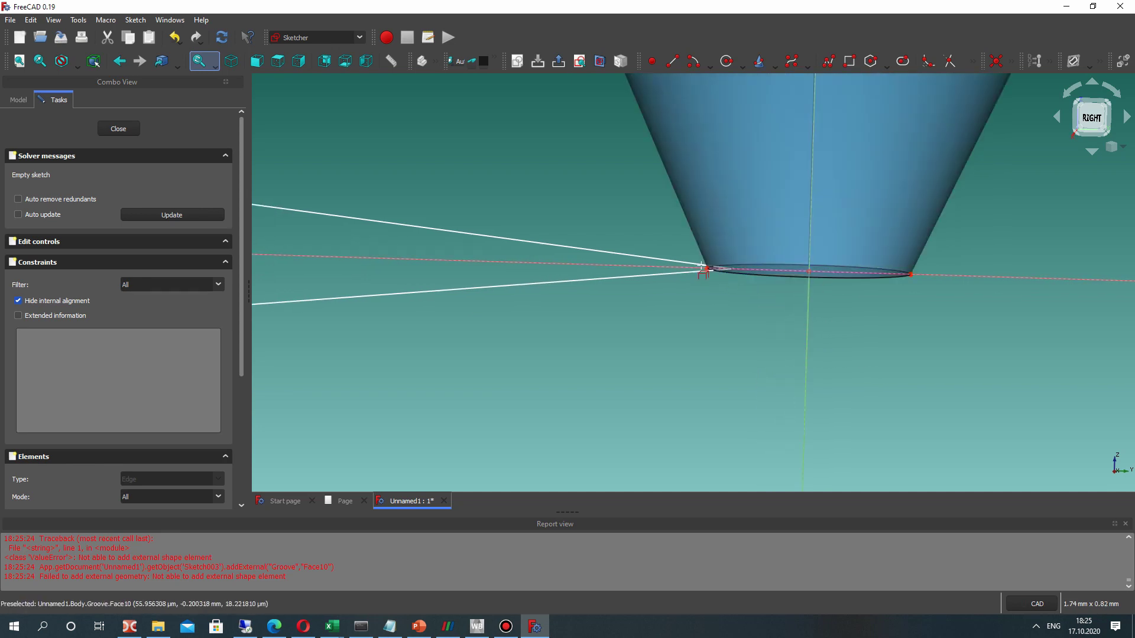
scroll(701, 266, up, 1)
Begin a straight line at the sketch origin.
click(672, 63)
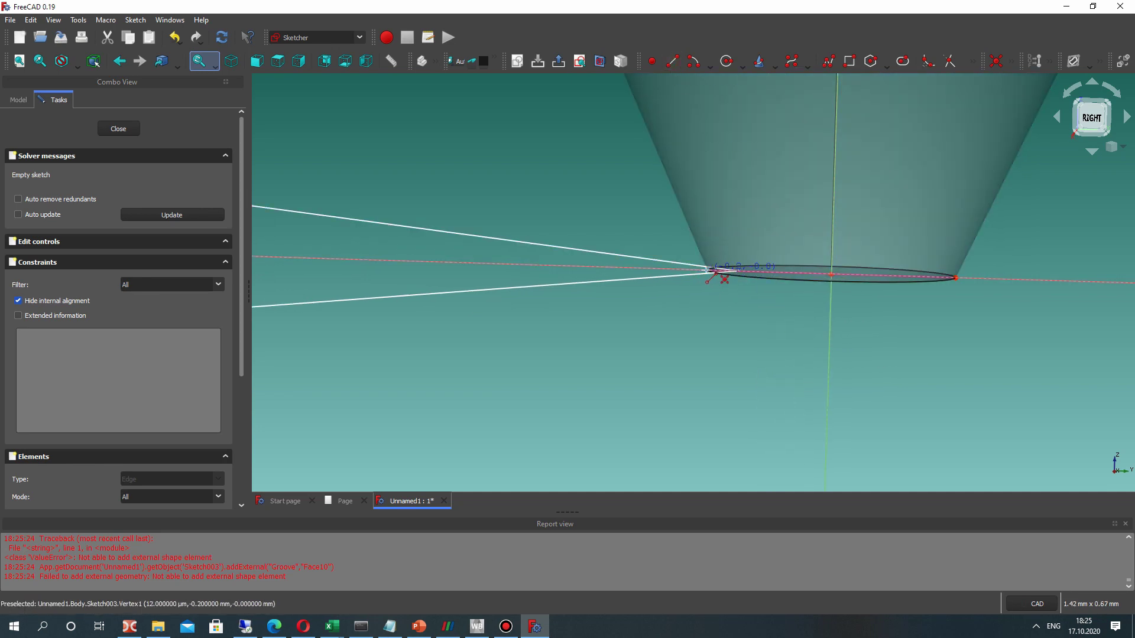
click(707, 270)
scroll(679, 195, down, 5)
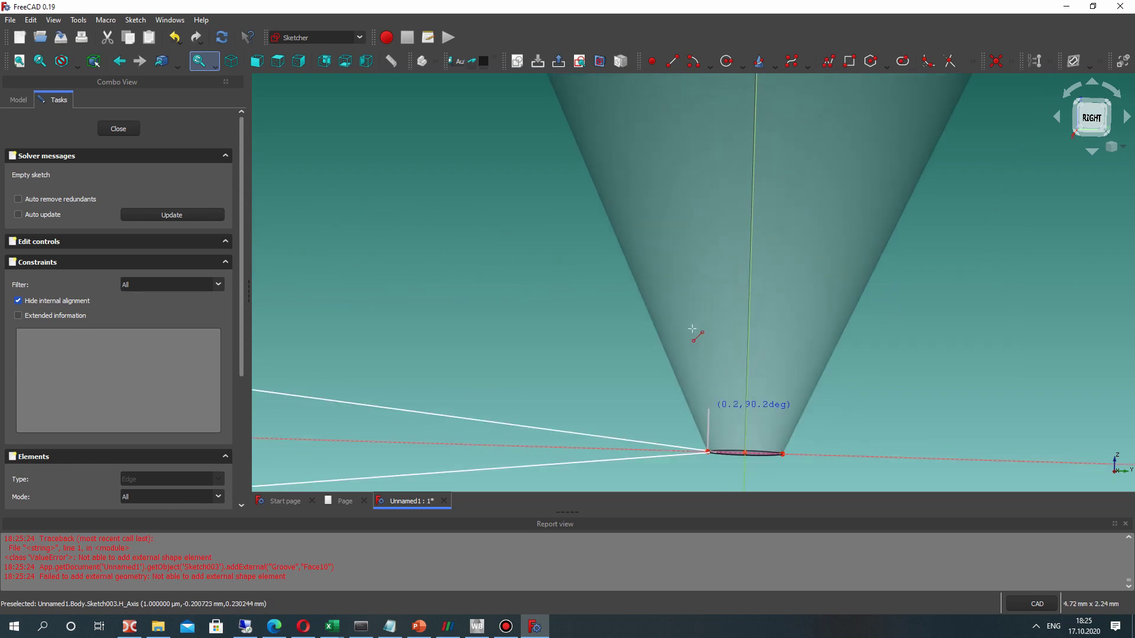
scroll(662, 195, down, 2)
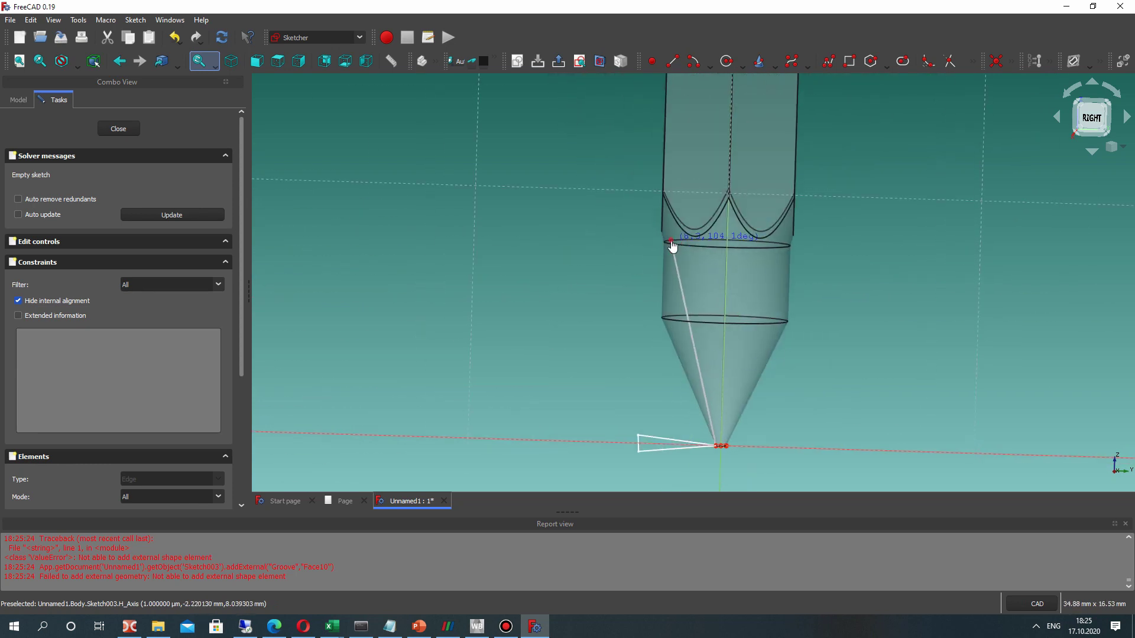
End the line on the cone's upper circular edge, then drag its top endpoint left off the cone.
click(672, 243)
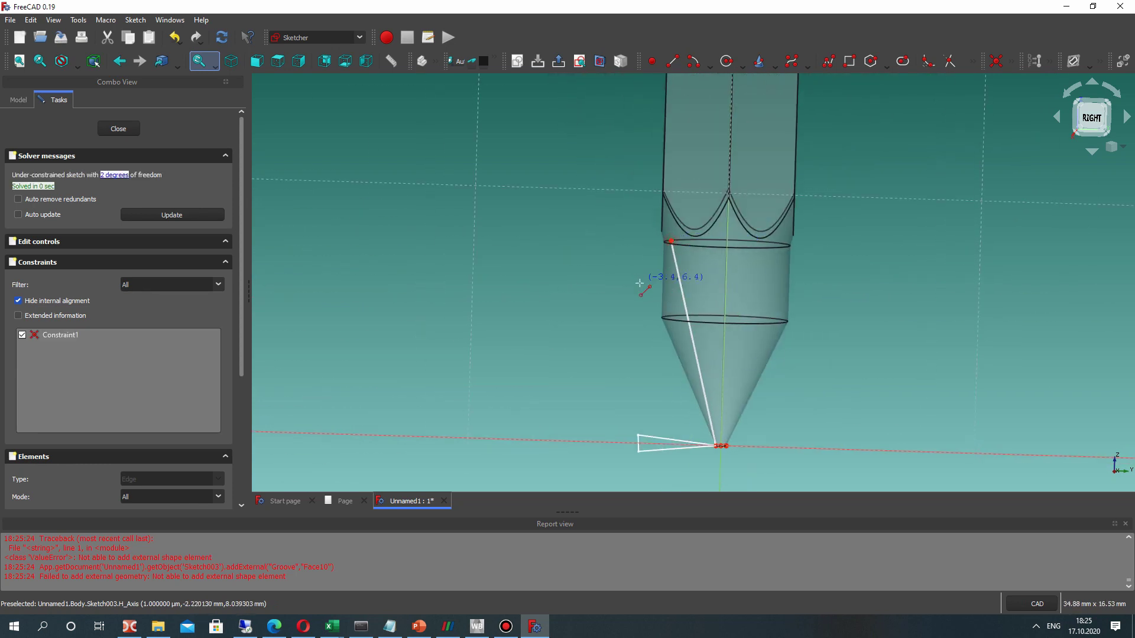
click(674, 256)
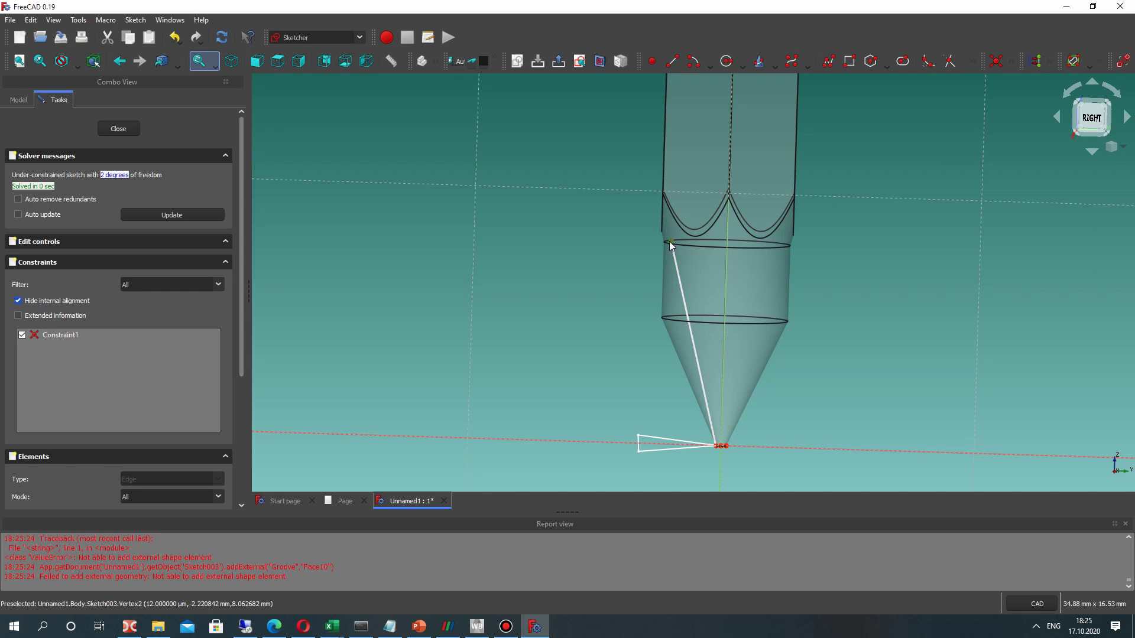
click(671, 241)
click(1012, 63)
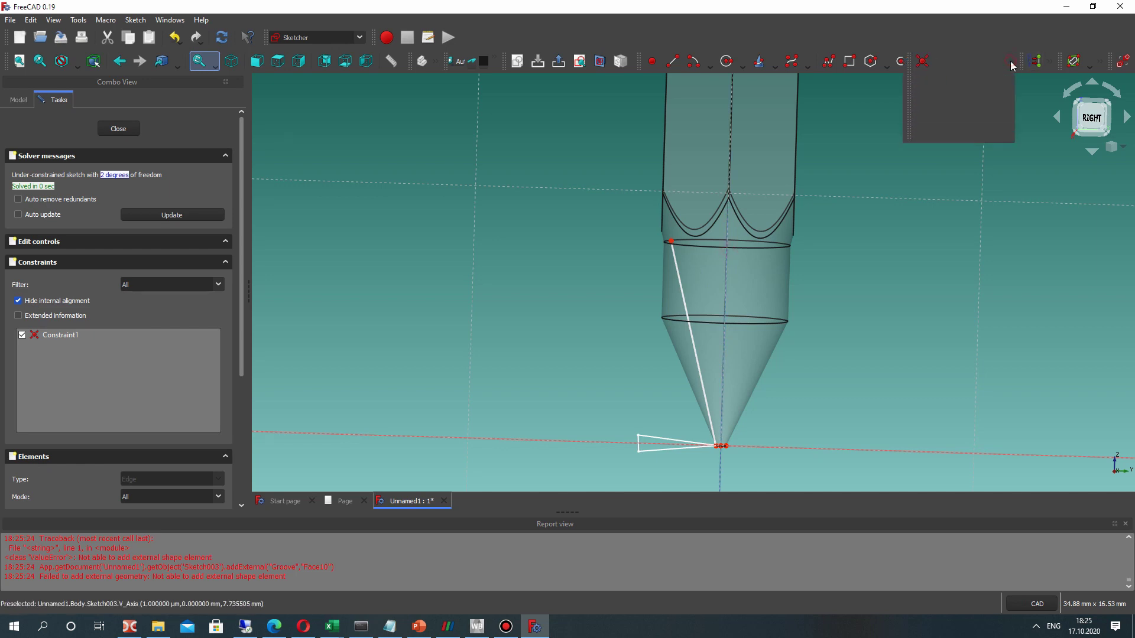
click(950, 102)
click(652, 328)
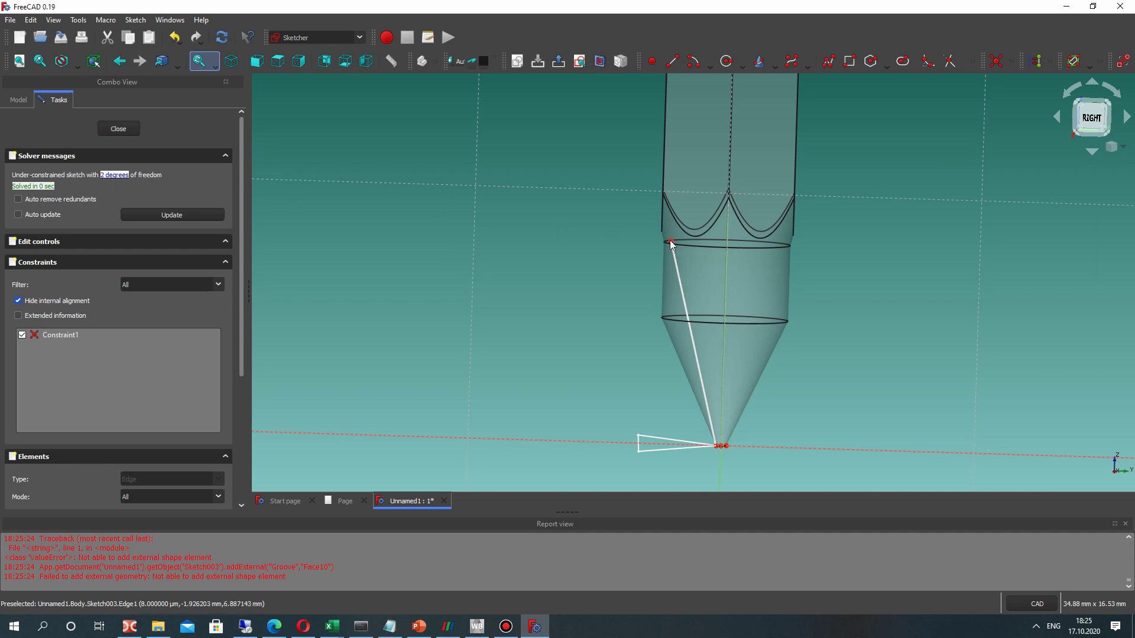
drag(671, 243, 625, 238)
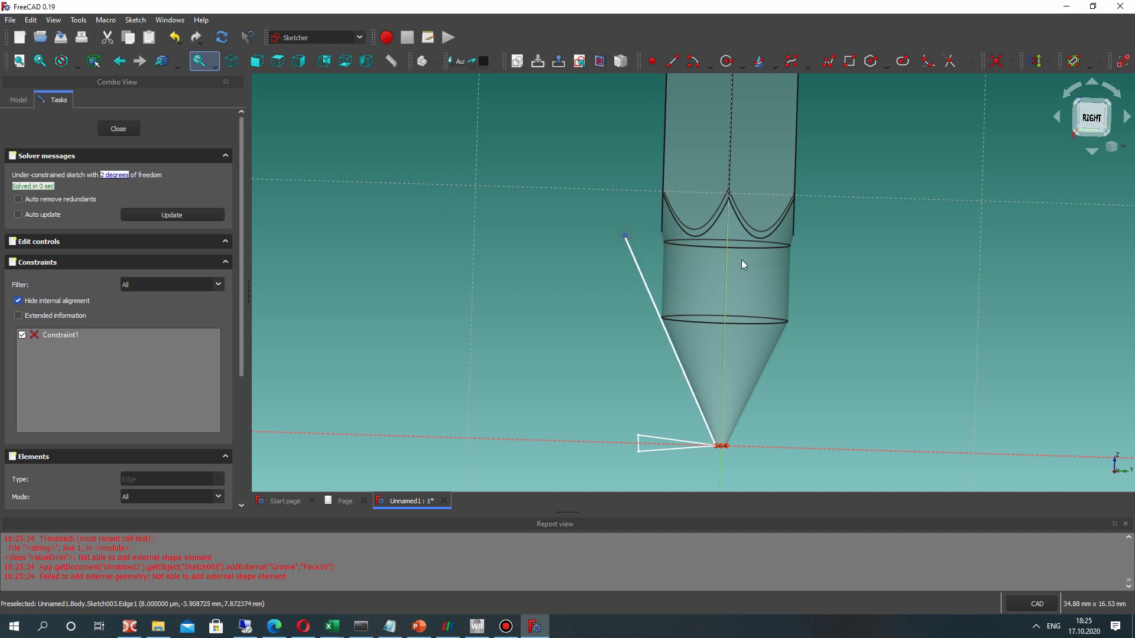
Give the slanted line a 2.5 mm horizontal distance constraint.
click(726, 261)
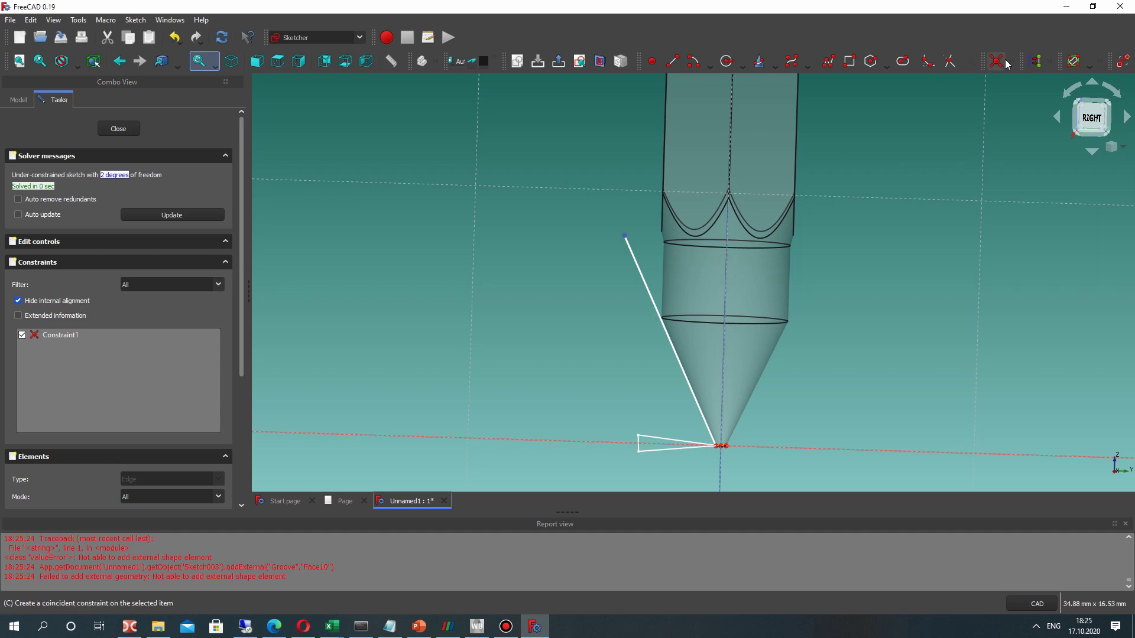
click(1008, 63)
click(918, 112)
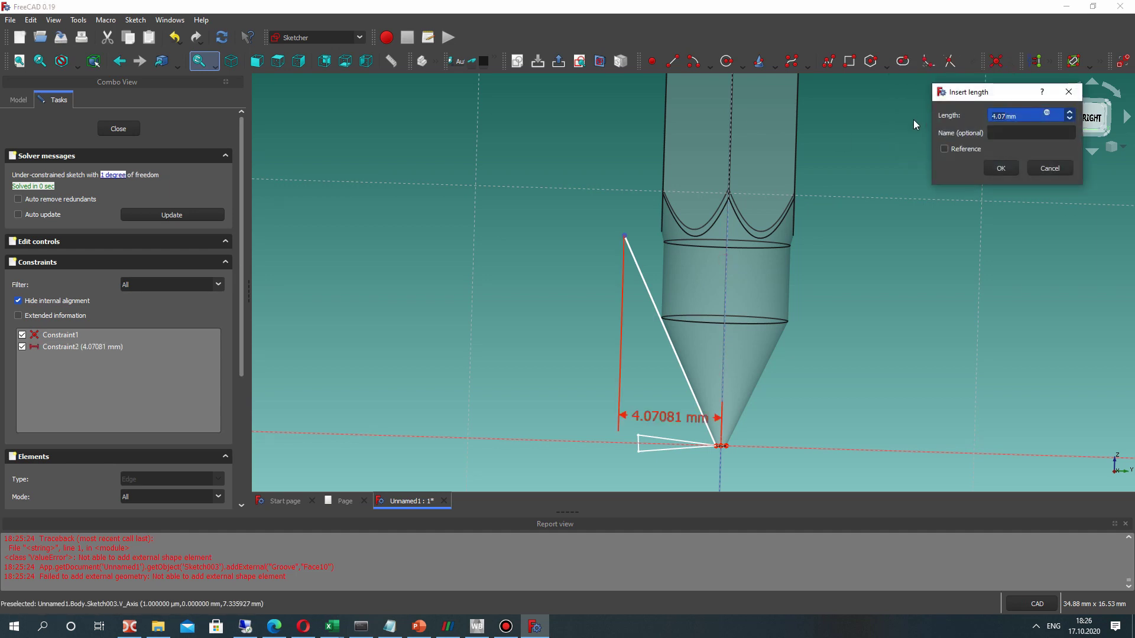
text(2.5)
key(Return)
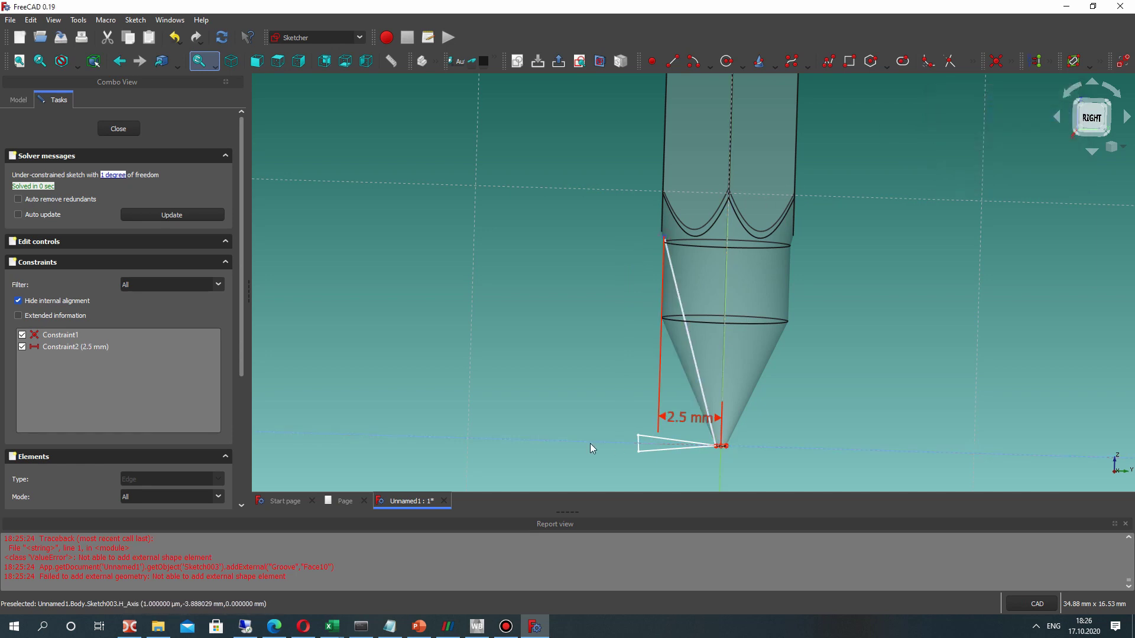
Add an 8 mm vertical distance constraint so the line is fully constrained.
click(1010, 61)
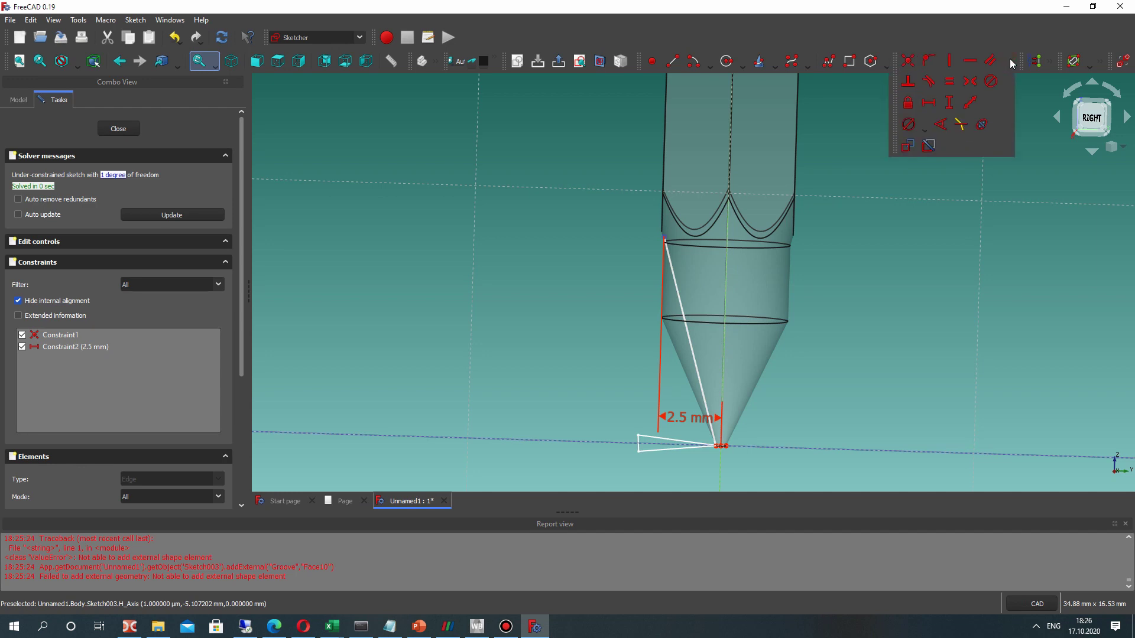
click(958, 98)
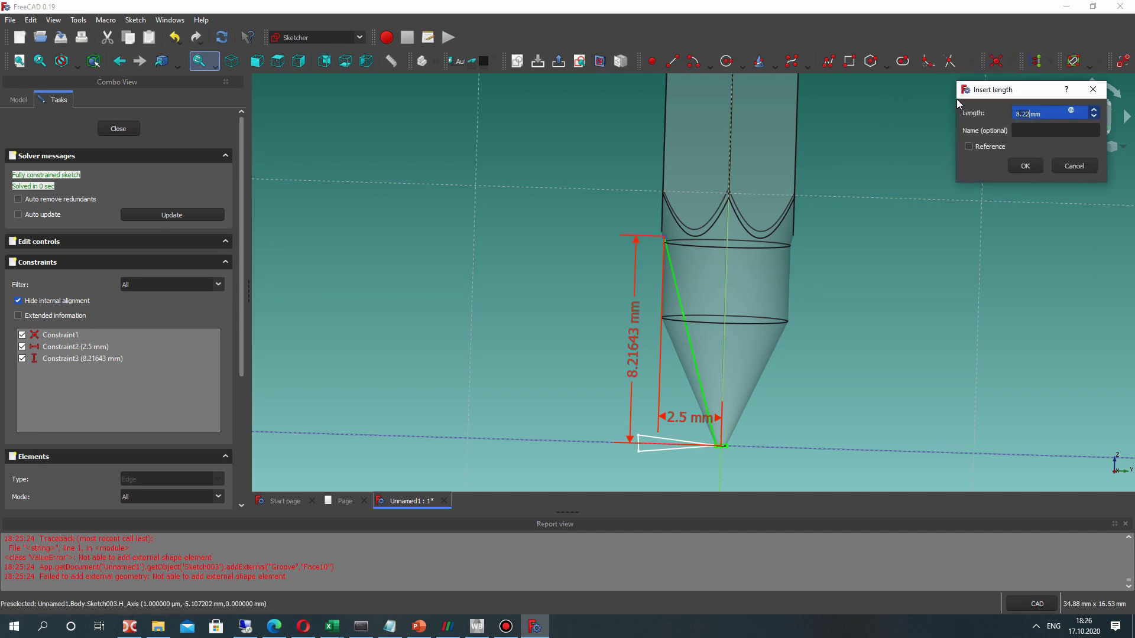
text(8)
key(Return)
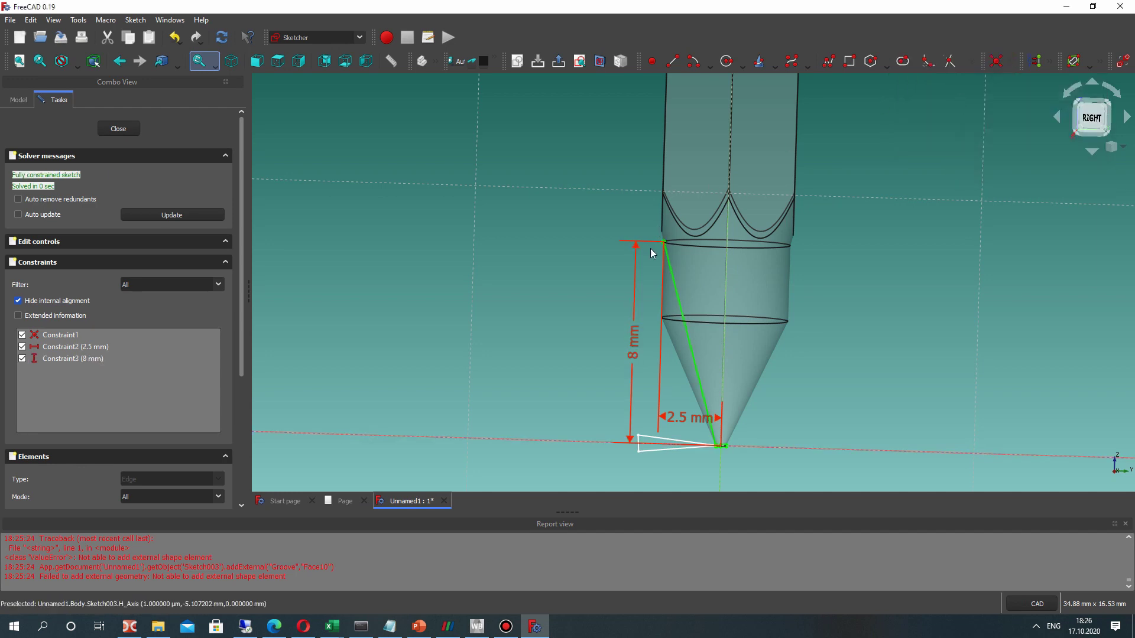
mouse_move(651, 250)
middle_down()
mouse_move(664, 282)
mouse_move(650, 264)
middle_up()
scroll(650, 263, down, 9)
mouse_move(691, 325)
middle_down()
mouse_move(341, 331)
mouse_move(762, 301)
mouse_move(762, 311)
mouse_move(582, 303)
middle_up()
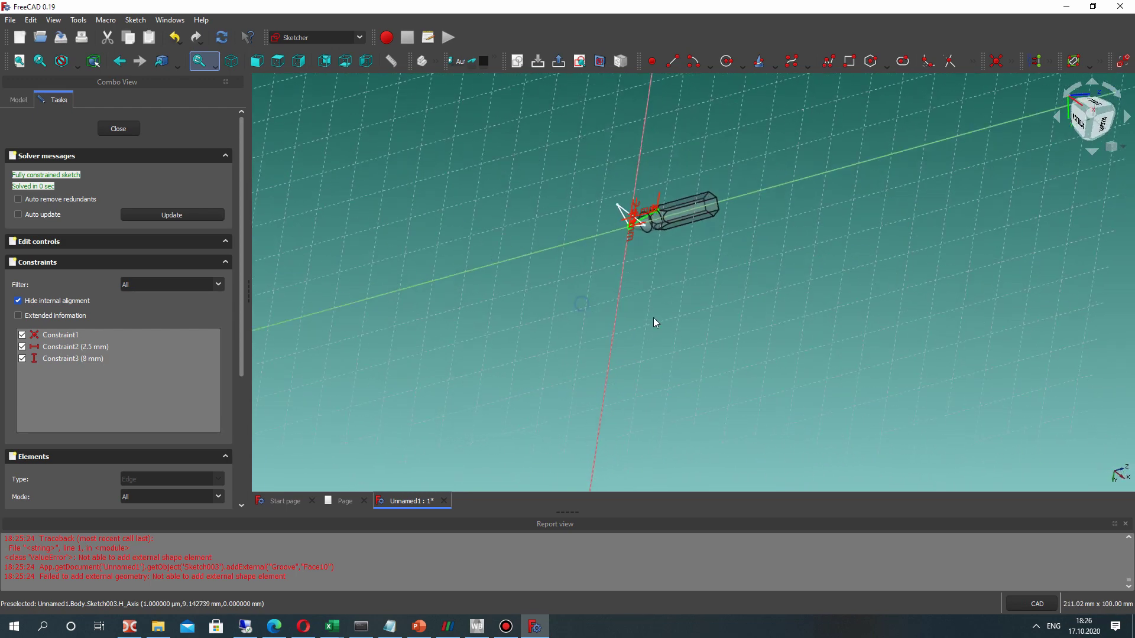
mouse_move(761, 192)
middle_down()
mouse_move(743, 184)
mouse_move(672, 218)
middle_up()
scroll(673, 218, up, 4)
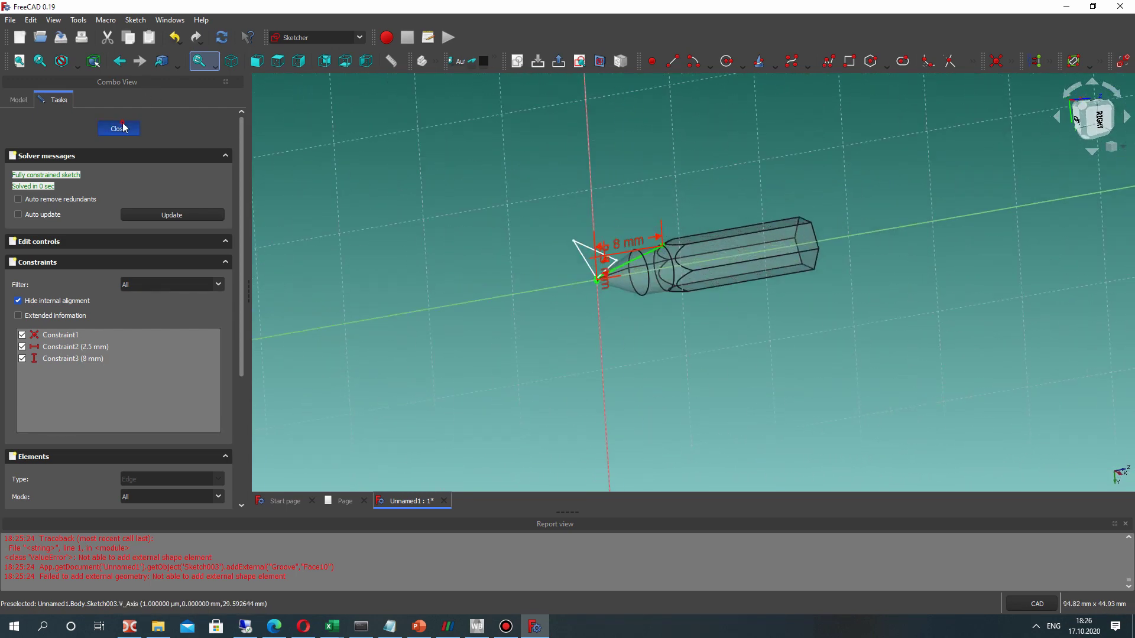
scroll(647, 255, up, 4)
scroll(580, 182, up, 3)
middle_drag(795, 371, 801, 260)
Cut a Subtractive Pipe sweeping Sketch002's triangle along the Sketch003 line into the cone tip.
click(137, 176)
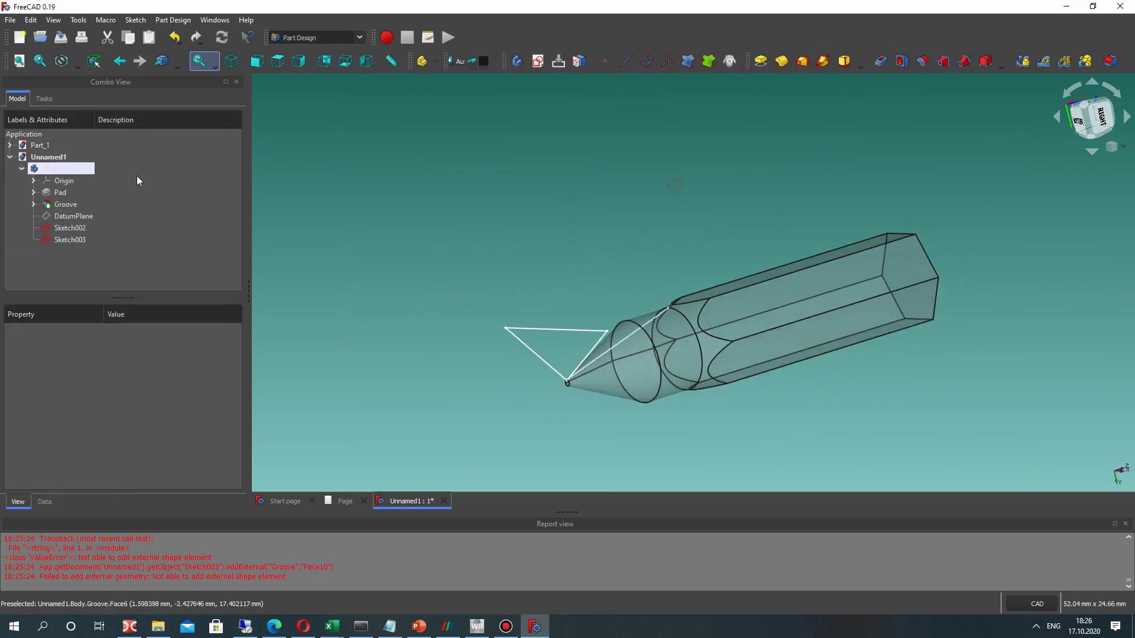
click(67, 227)
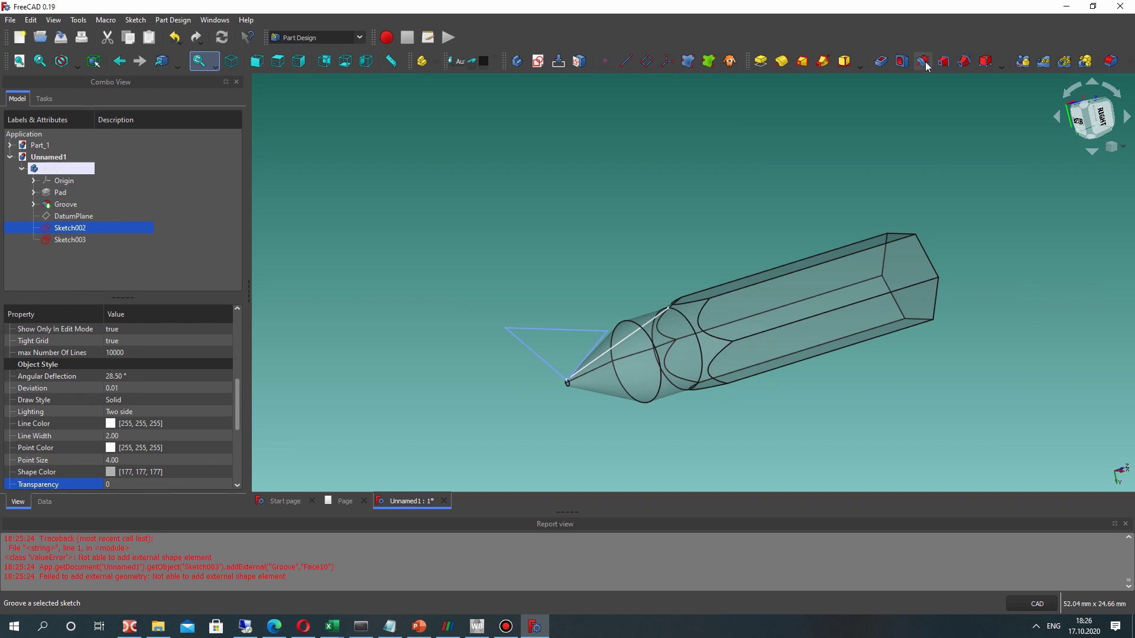
click(965, 62)
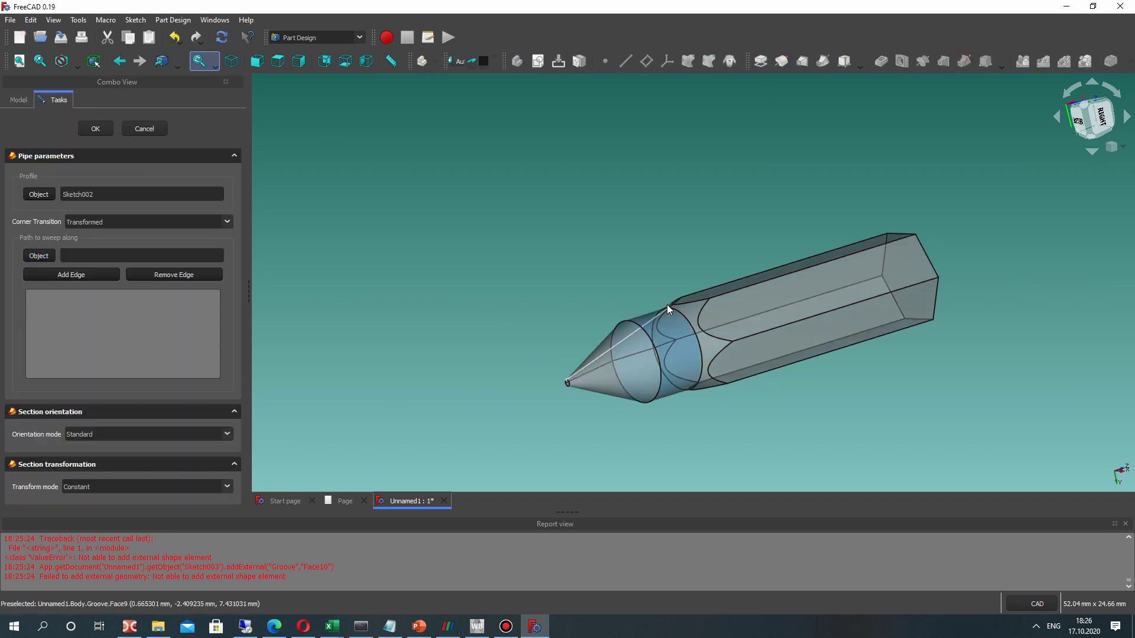
click(53, 255)
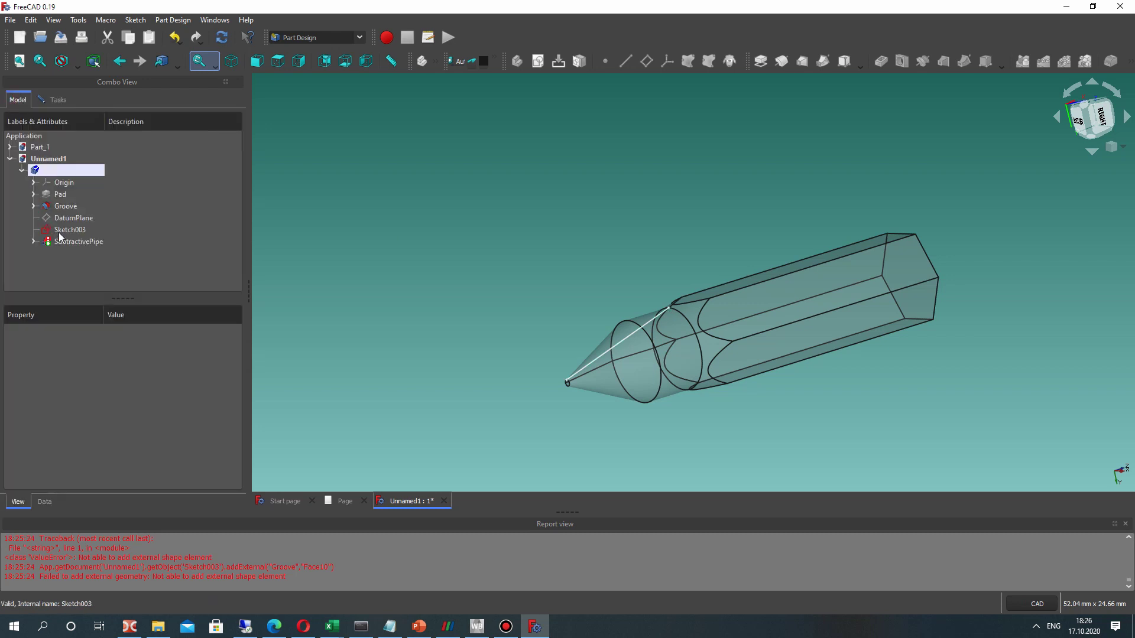
click(60, 230)
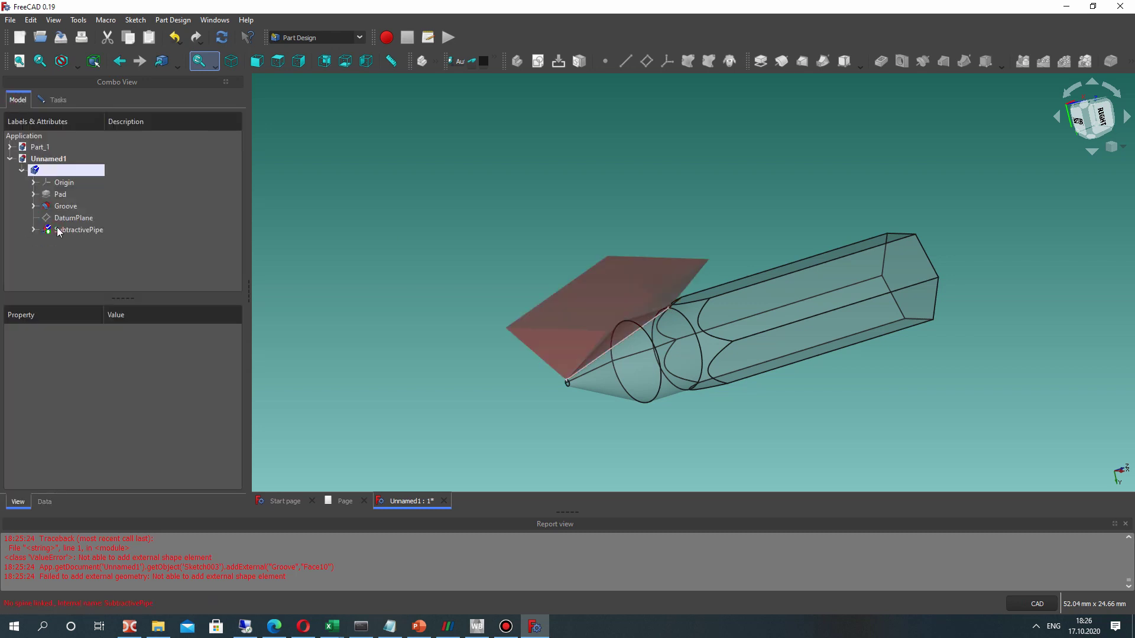
mouse_move(713, 260)
middle_down()
mouse_move(805, 268)
mouse_move(762, 266)
middle_up()
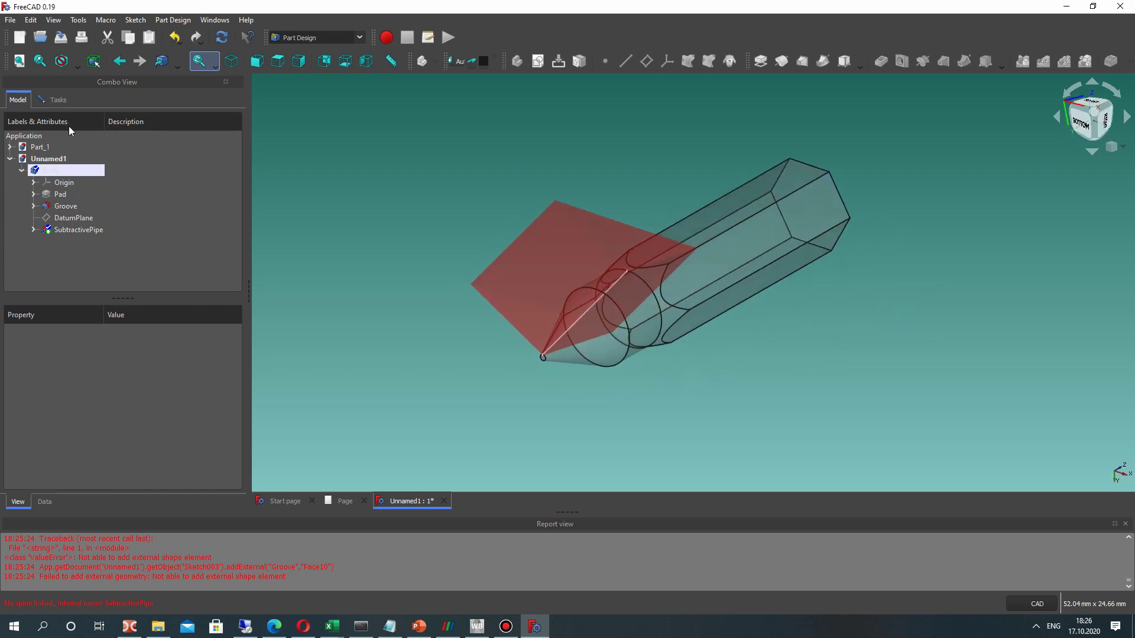
click(46, 107)
middle_drag(697, 348, 721, 352)
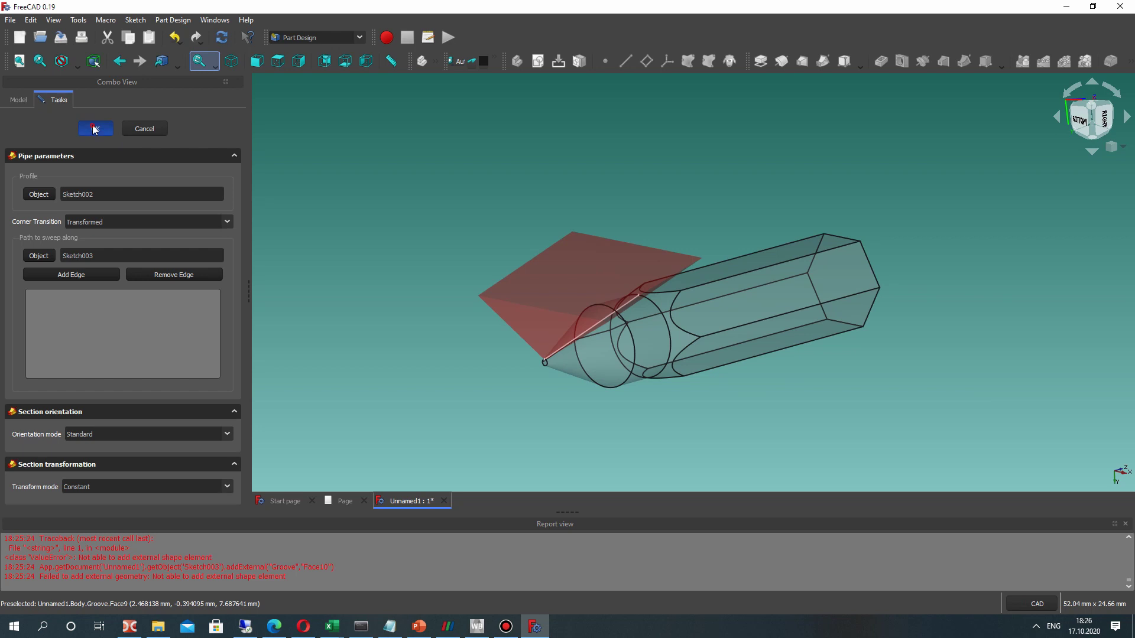
click(93, 130)
middle_drag(682, 289, 526, 414)
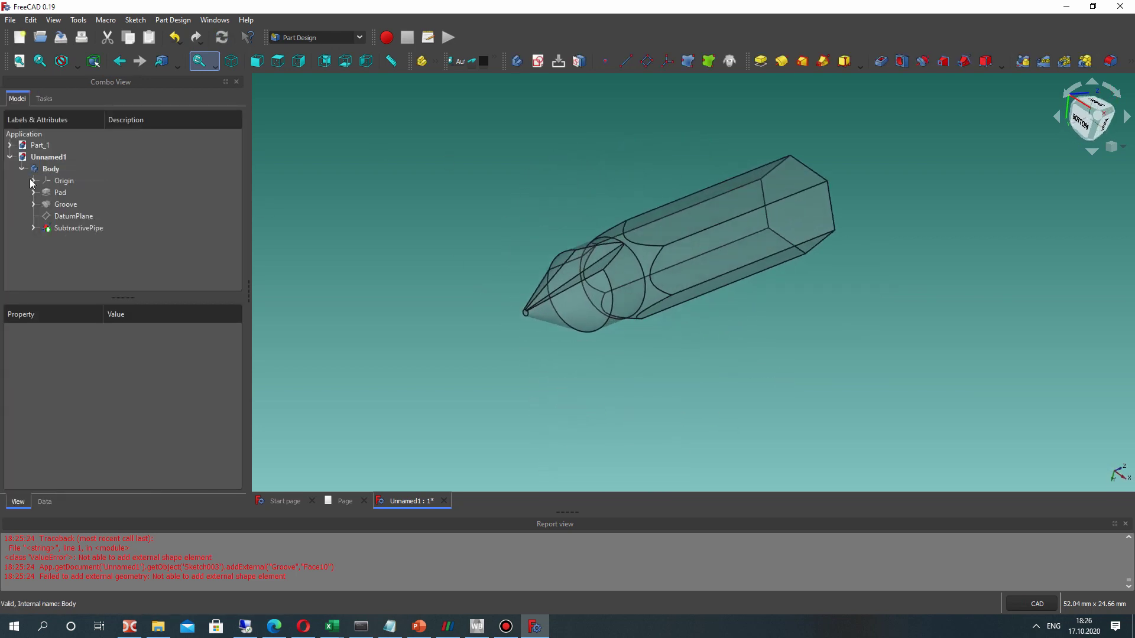
Set the Body's Transparency to 0 so the bit looks solid.
click(47, 168)
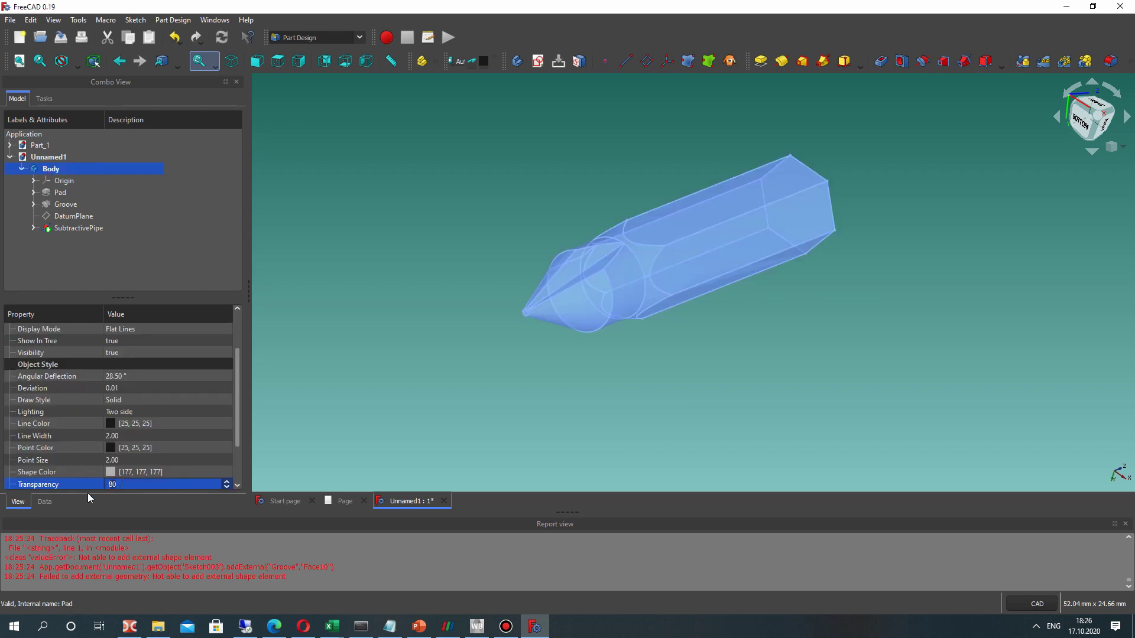
key(Escape)
click(392, 356)
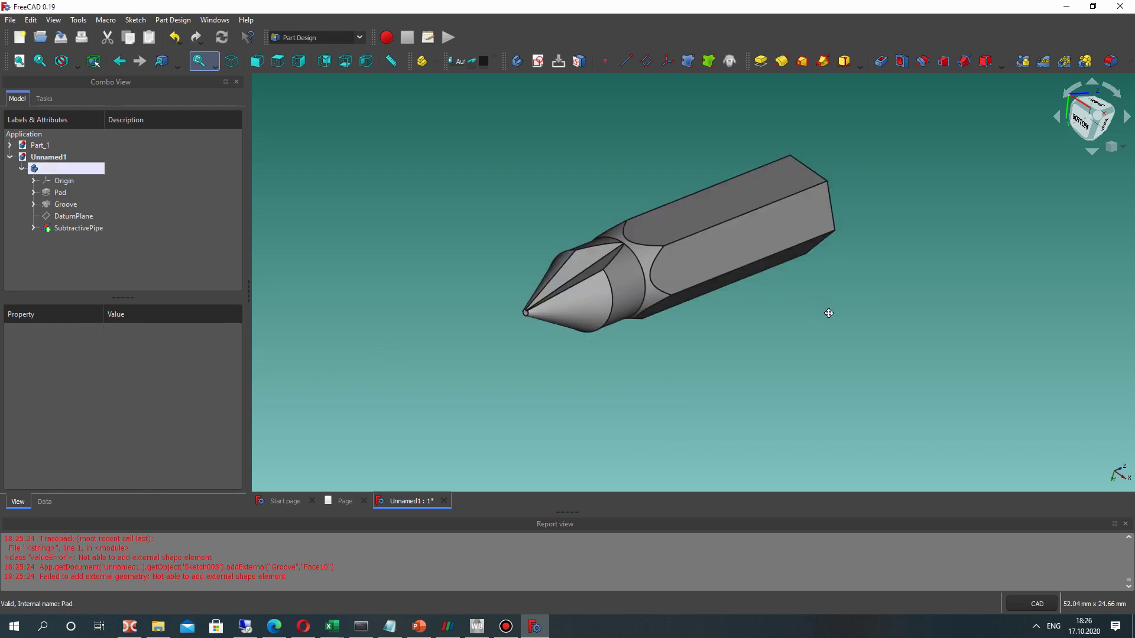
Inspect the triangular slot in the tip from several angles, then select SubtractivePipe.
middle_drag(827, 314, 872, 265)
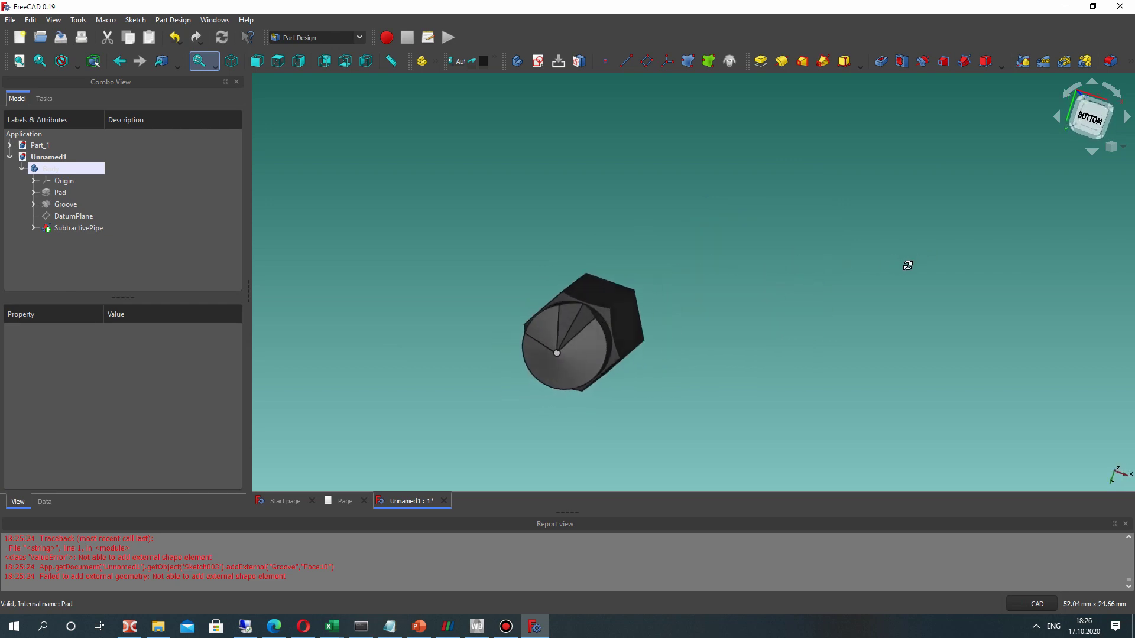
scroll(585, 344, up, 3)
middle_drag(726, 275, 641, 319)
scroll(650, 221, up, 11)
scroll(711, 300, down, 11)
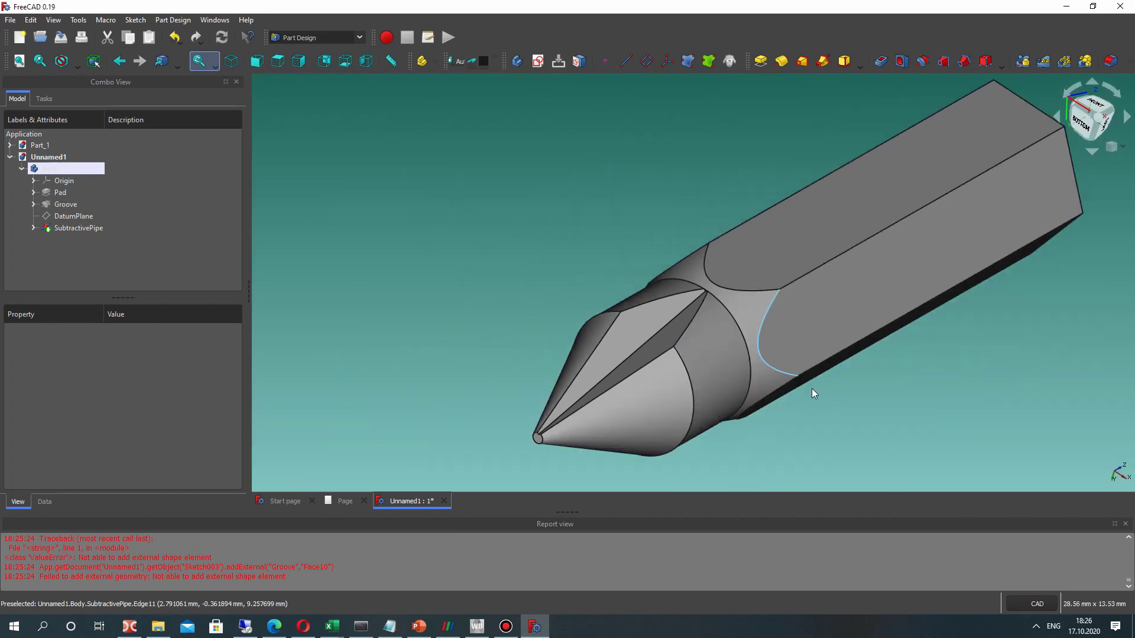
middle_drag(811, 388, 720, 293)
scroll(785, 356, down, 5)
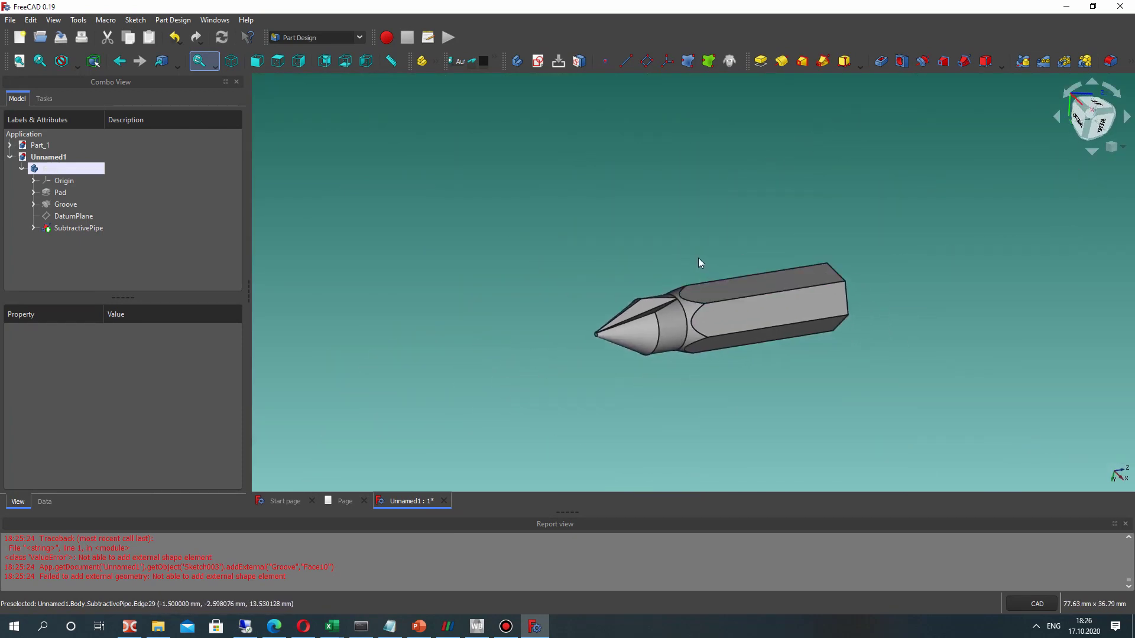
scroll(696, 284, up, 2)
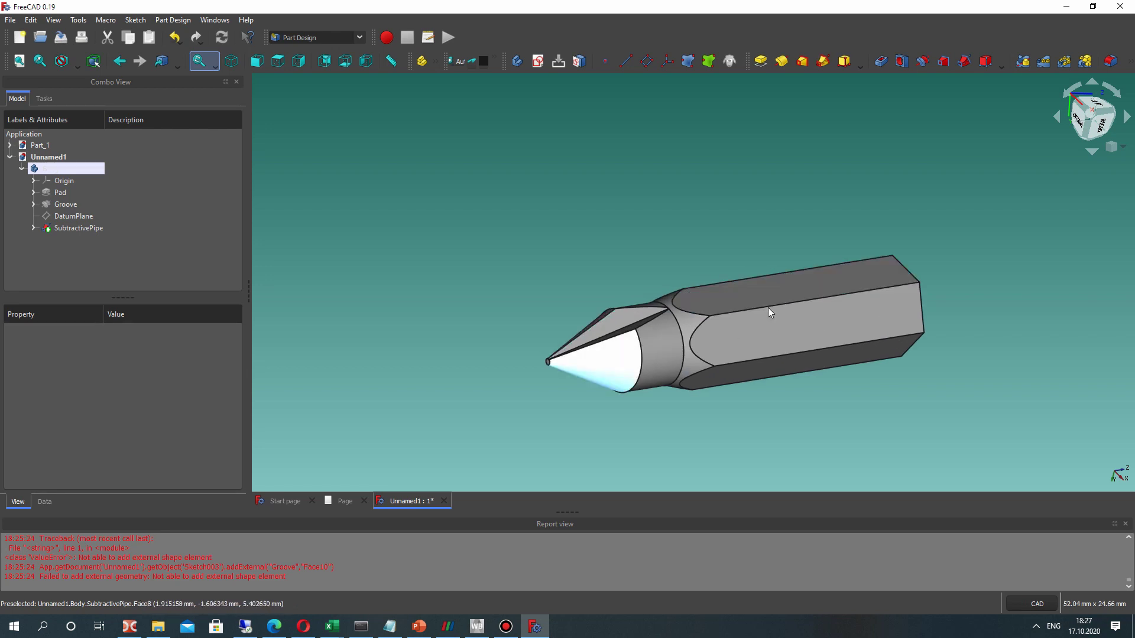
middle_drag(644, 251, 789, 283)
scroll(552, 349, up, 7)
scroll(595, 341, down, 5)
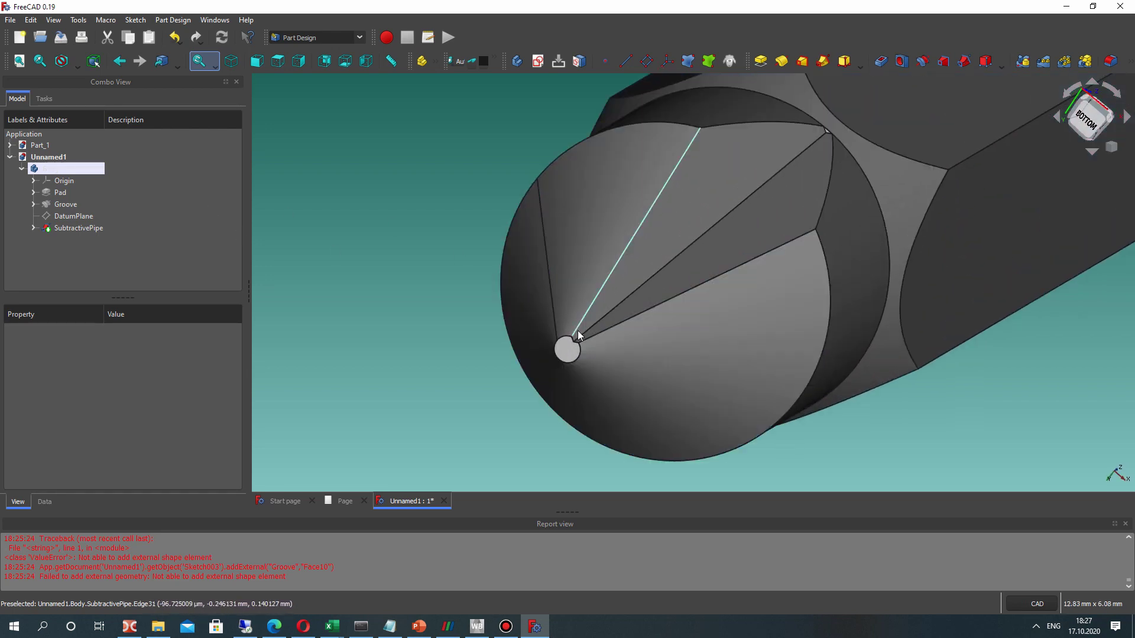
click(70, 229)
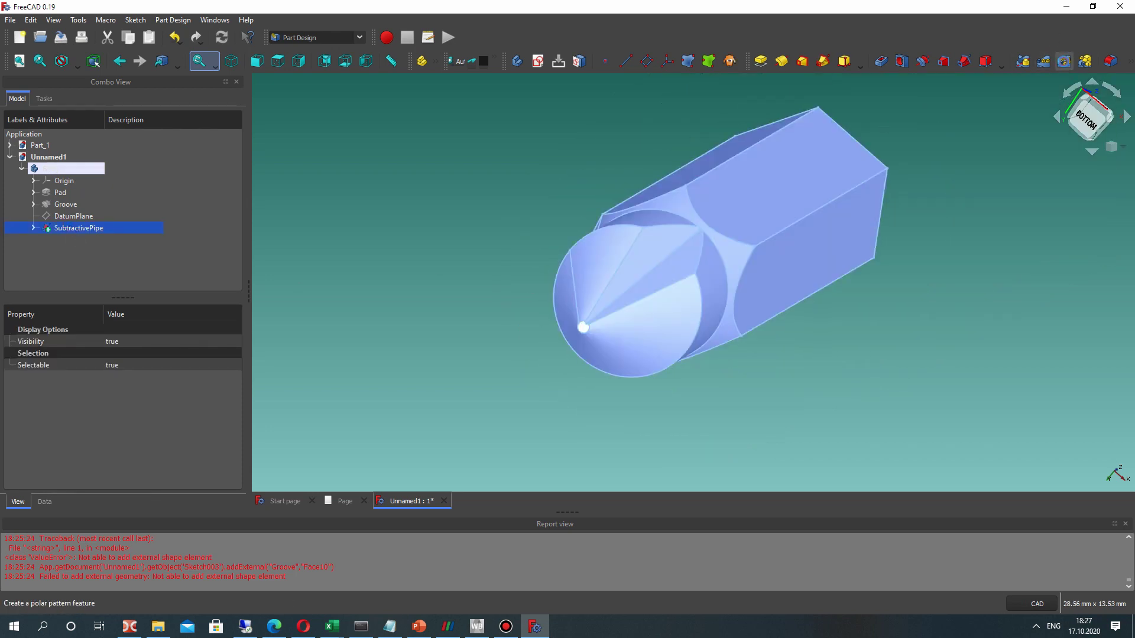
Polar-pattern the SubtractivePipe with 4 occurrences around the Base Z axis.
click(1064, 62)
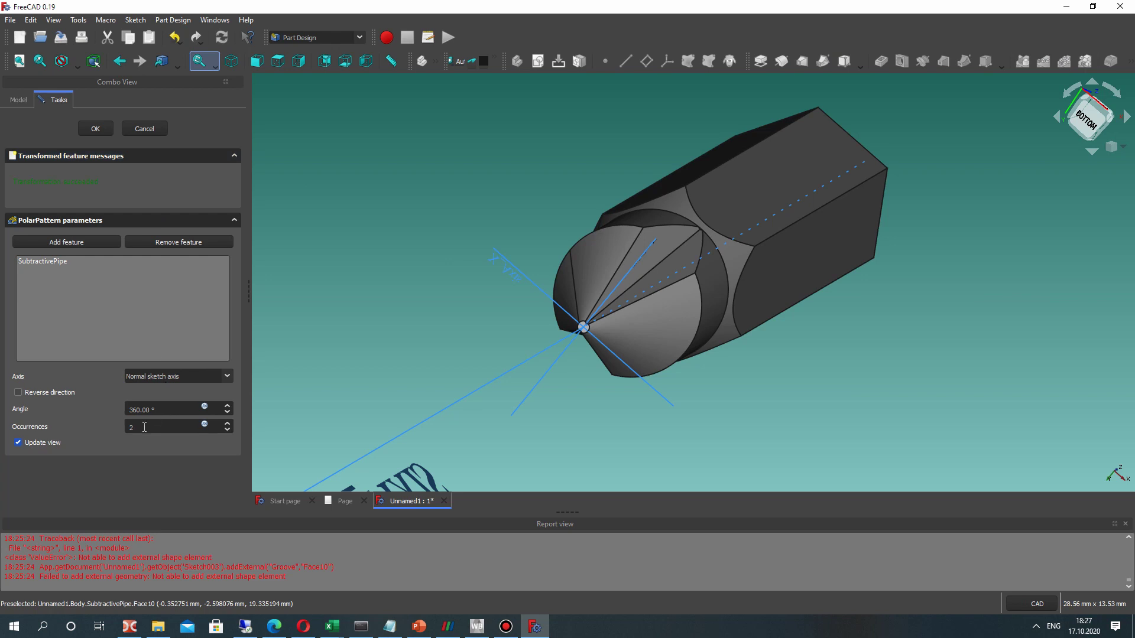
click(169, 379)
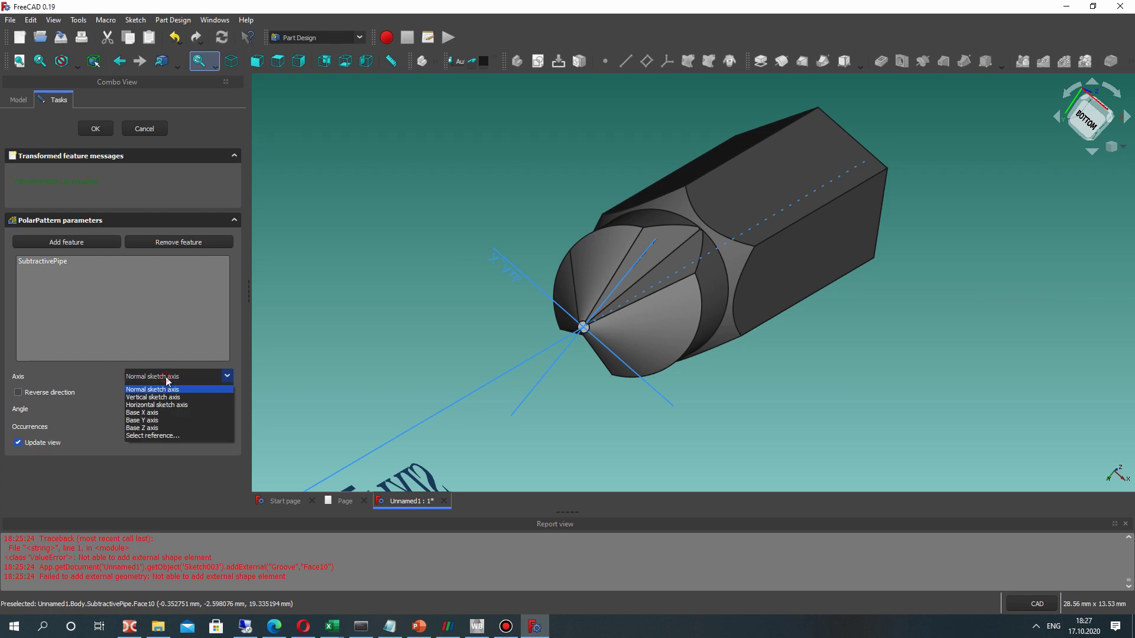
click(151, 427)
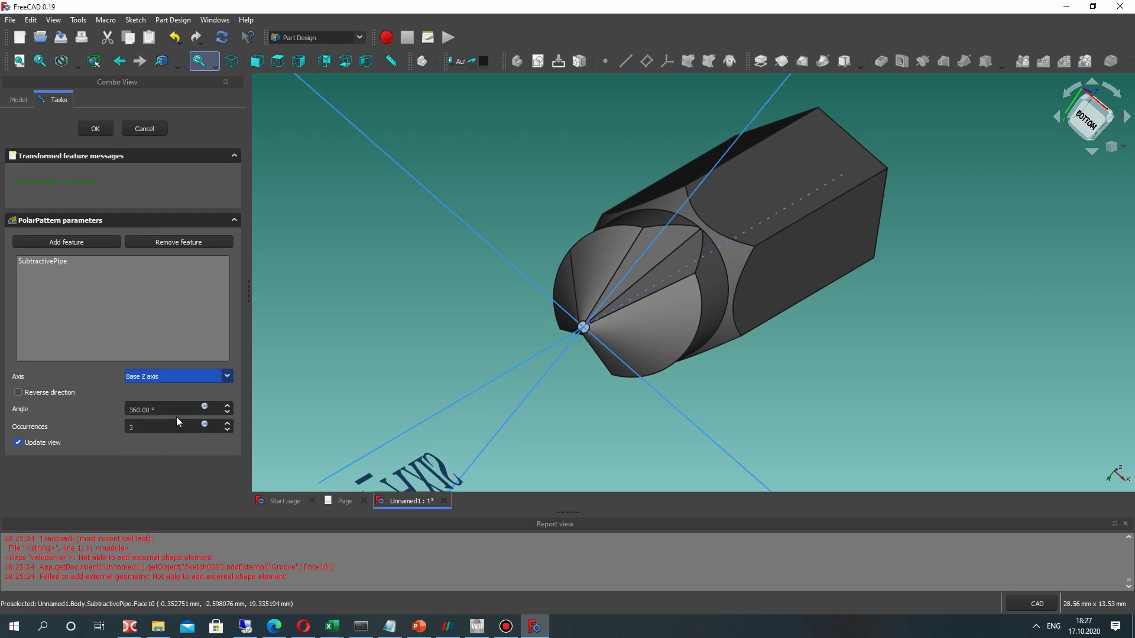
scroll(572, 322, down, 3)
middle_drag(663, 299, 697, 286)
double_click(133, 428)
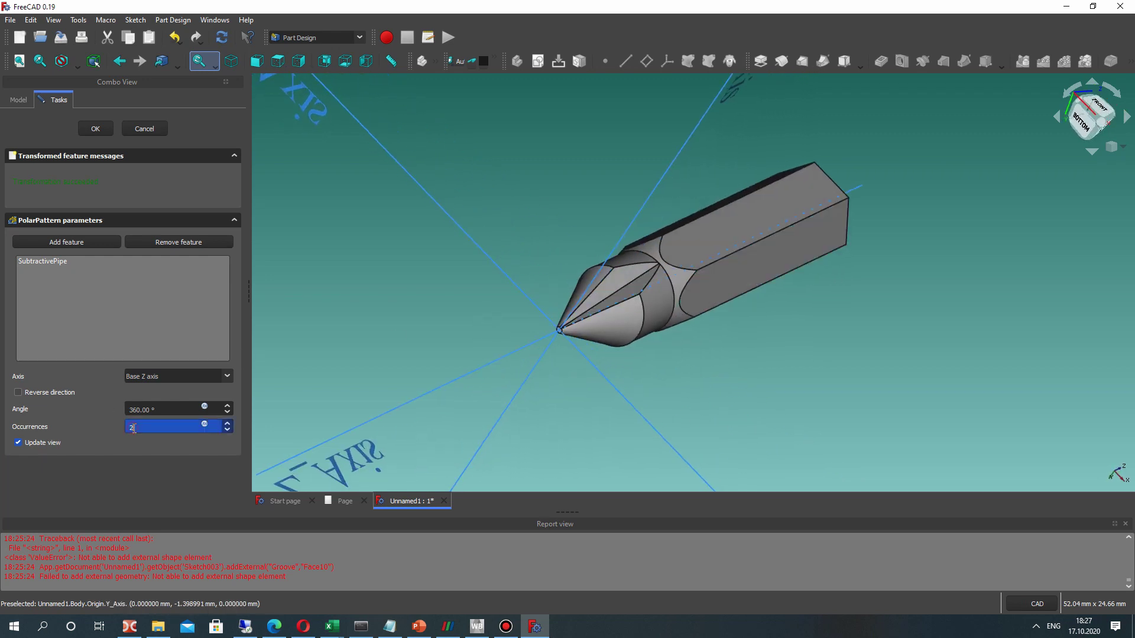
text(4)
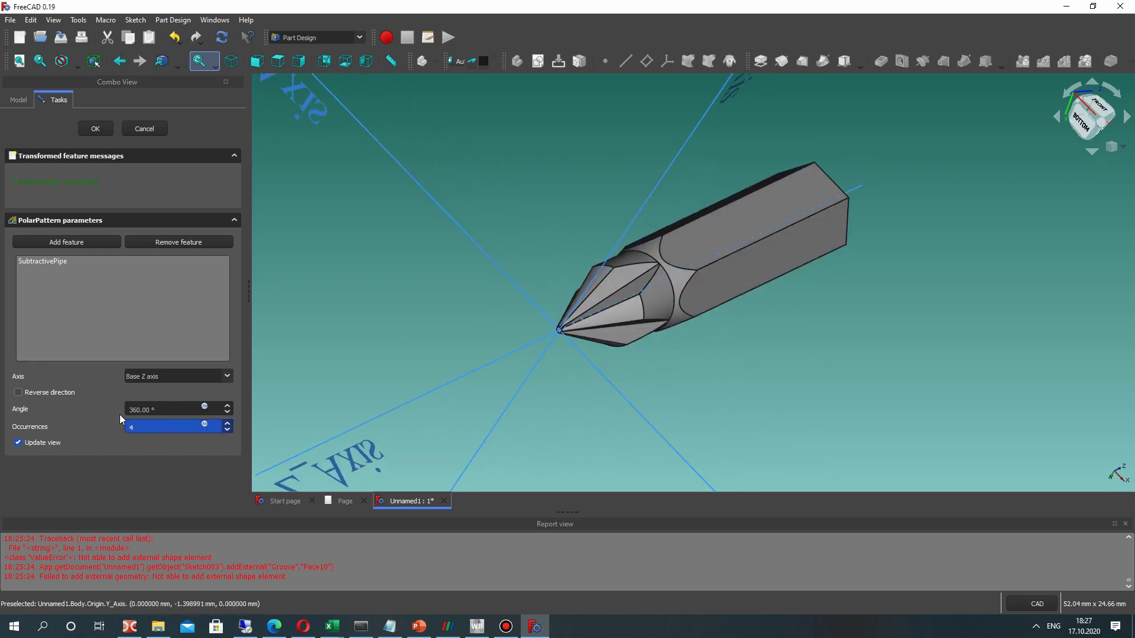
click(94, 129)
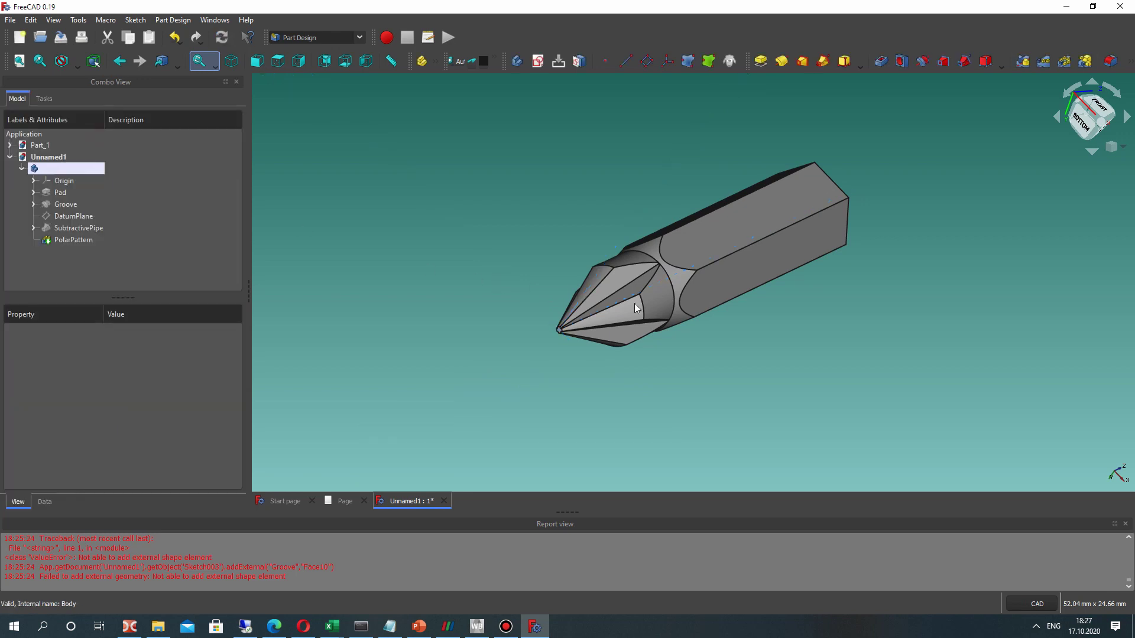
Set the PolarPattern's Refine property to true.
middle_drag(633, 303, 572, 180)
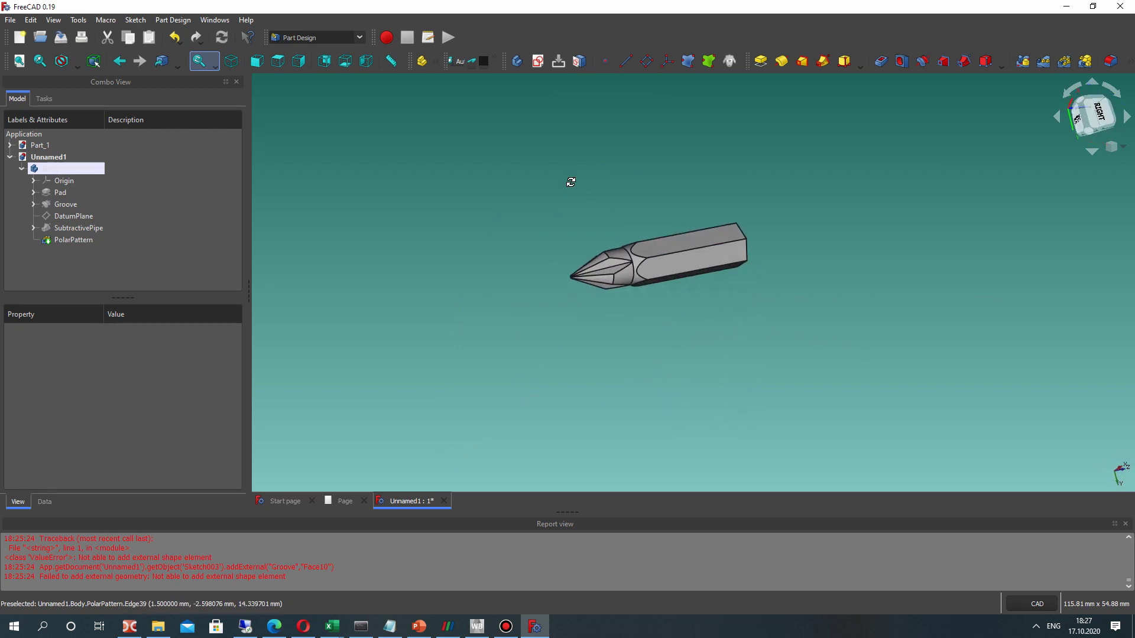
click(67, 241)
click(504, 269)
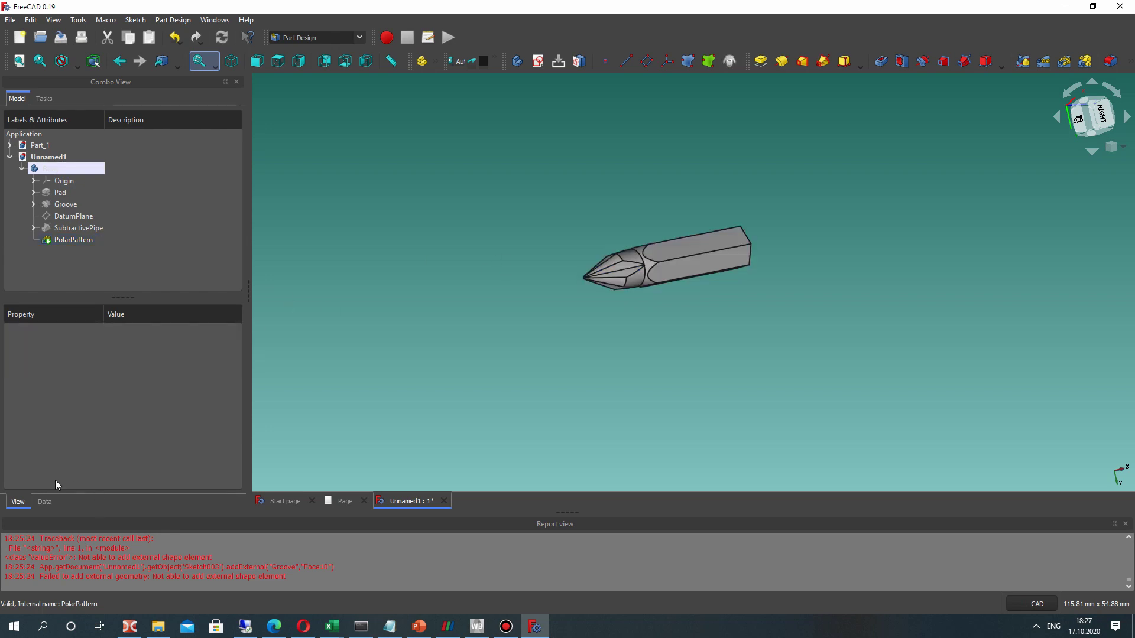
click(62, 243)
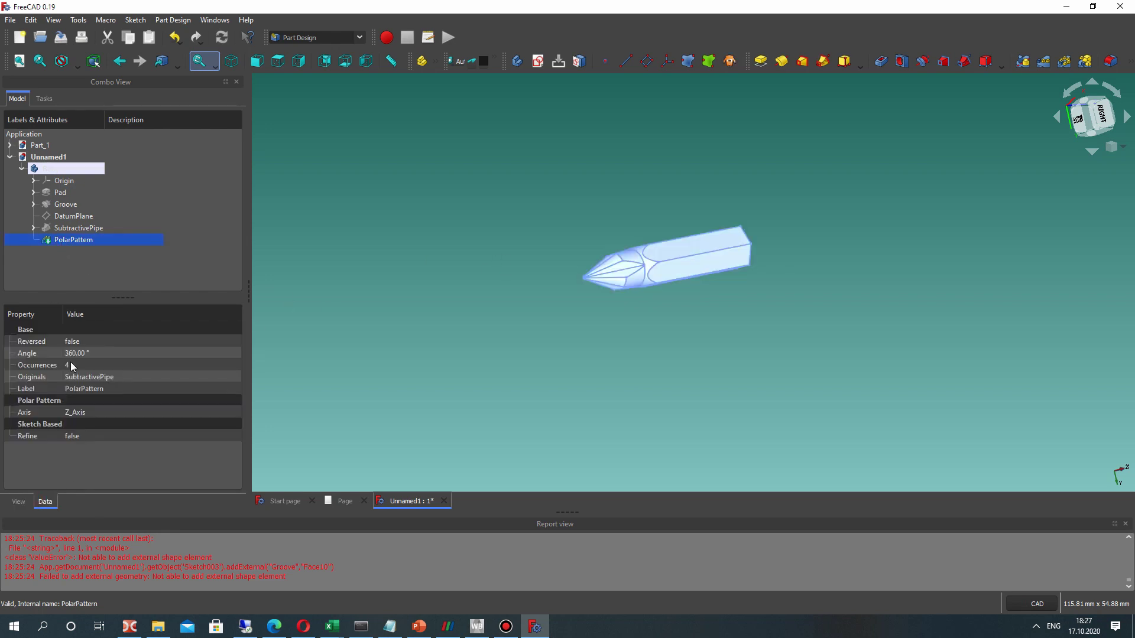
click(72, 343)
click(77, 437)
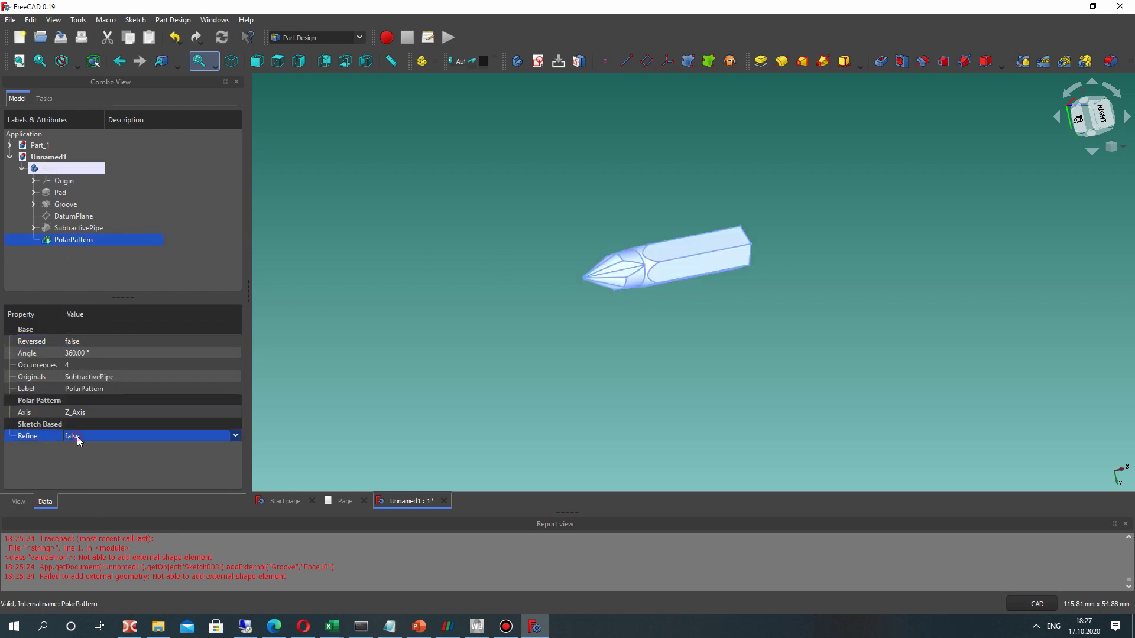
click(76, 437)
click(75, 458)
click(472, 345)
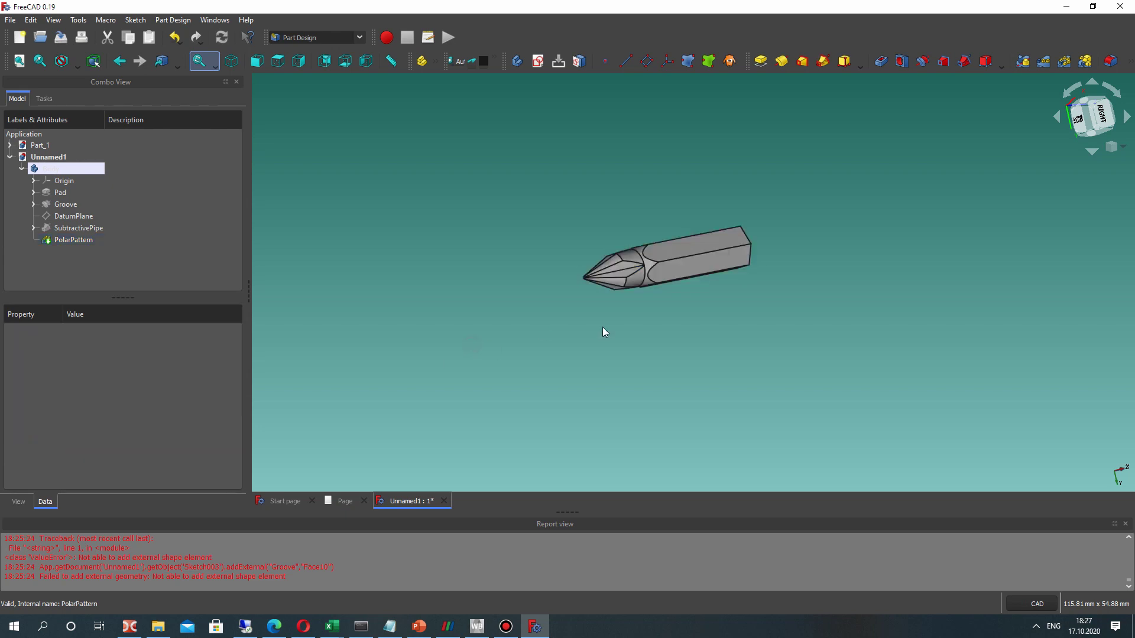
Orbit and zoom to inspect the four refined flutes on the bit tip.
scroll(680, 219, up, 6)
middle_drag(679, 220, 659, 304)
scroll(630, 253, up, 5)
scroll(629, 258, up, 2)
scroll(668, 224, down, 7)
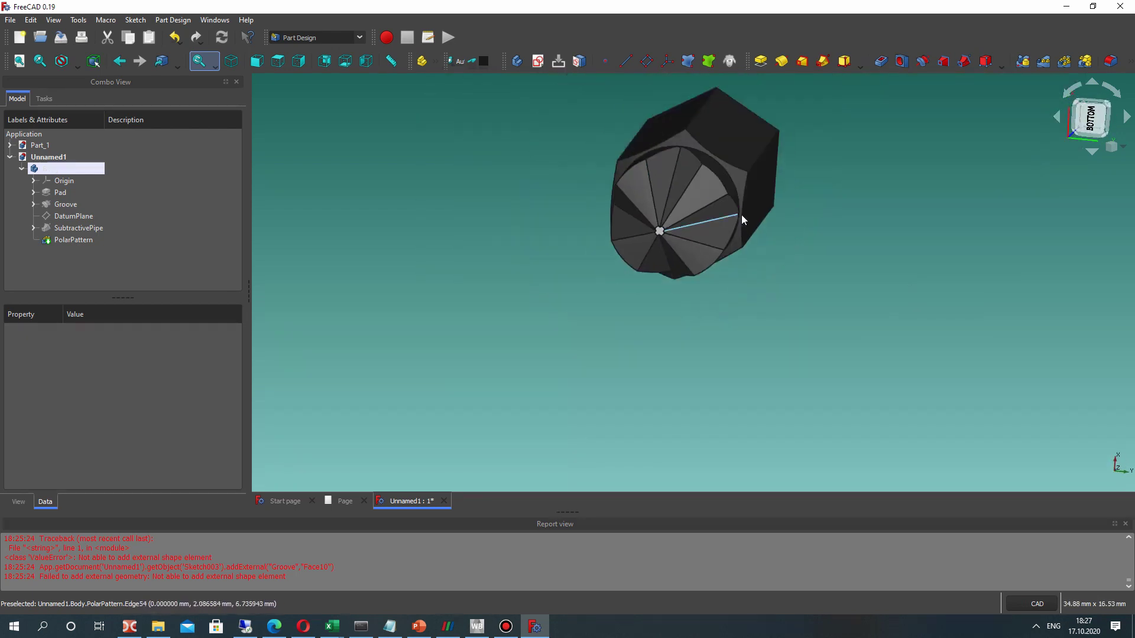
middle_drag(803, 220, 676, 299)
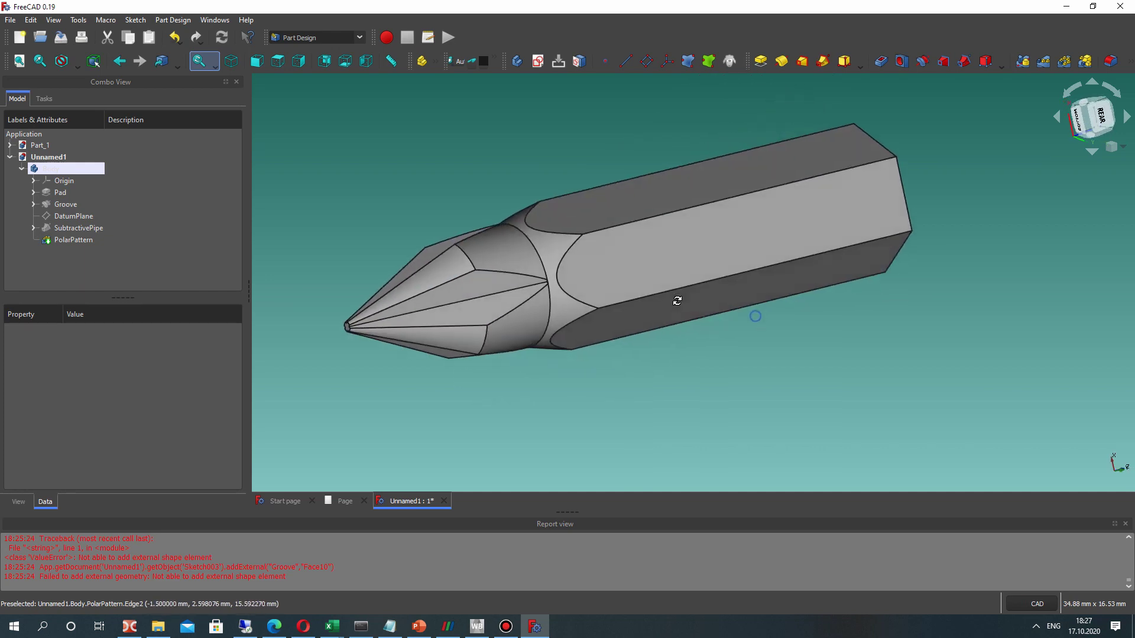